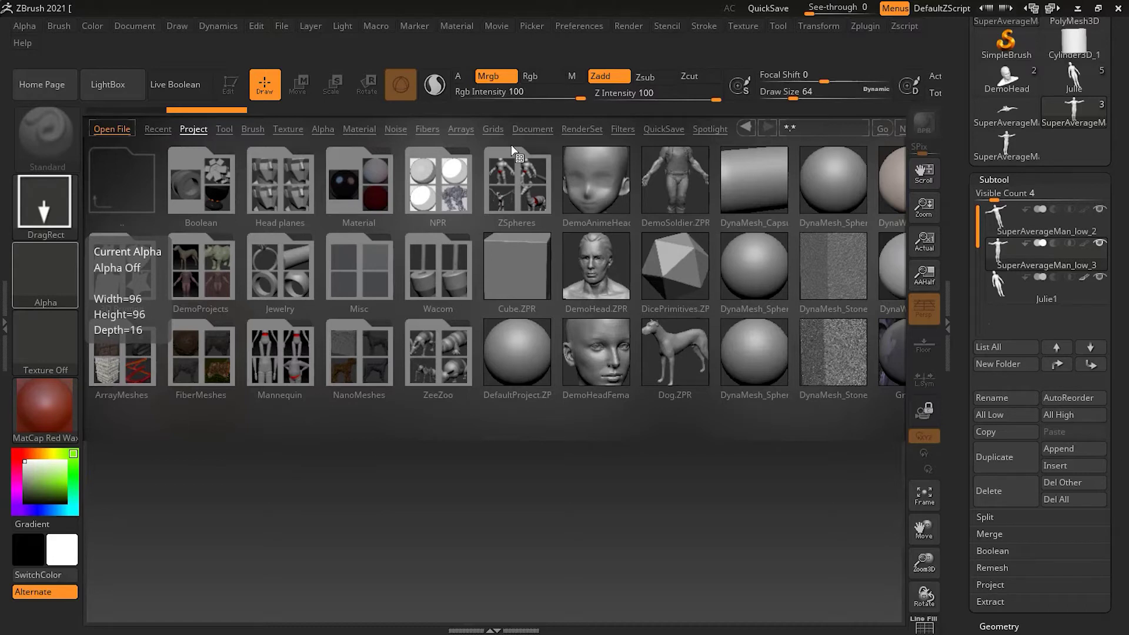
Browse the project, tool, brush and texture collections in LightBox
{"action": "left_click", "coordinate": [127, 79]}
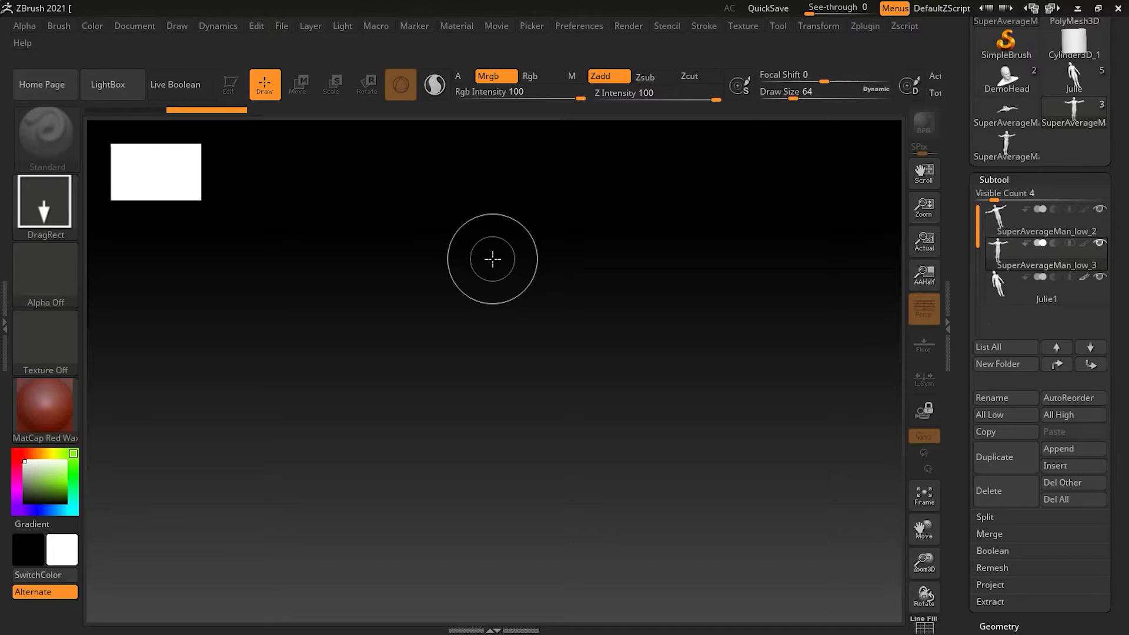
{"action": "left_click", "coordinate": [117, 83]}
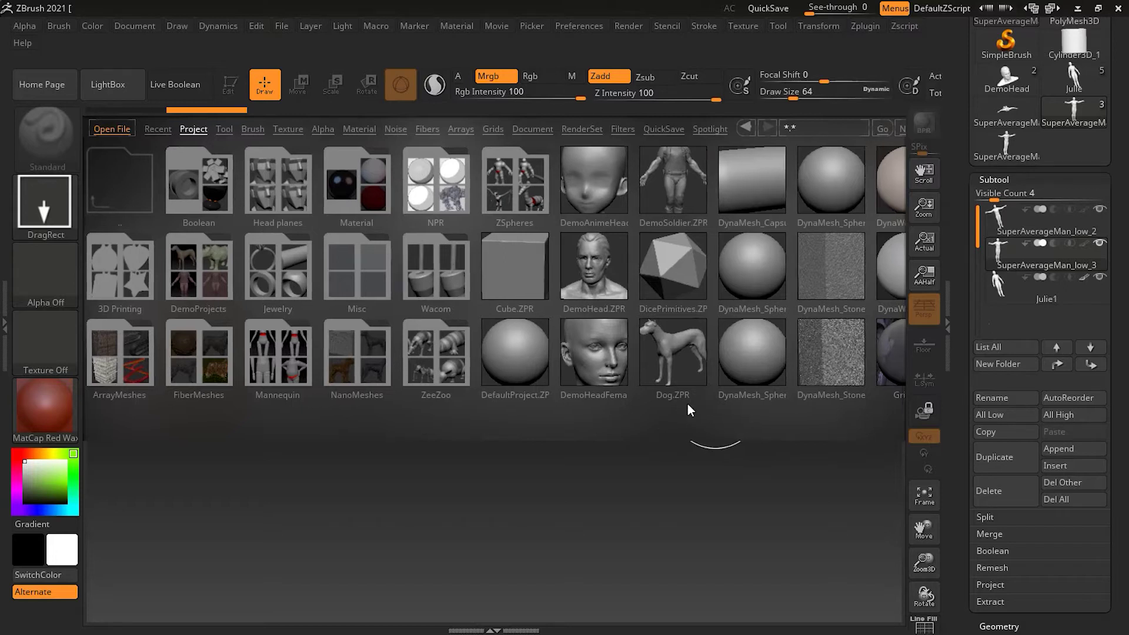
{"action": "left_click_drag", "start_coordinate": [700, 336], "coordinate": [593, 412]}
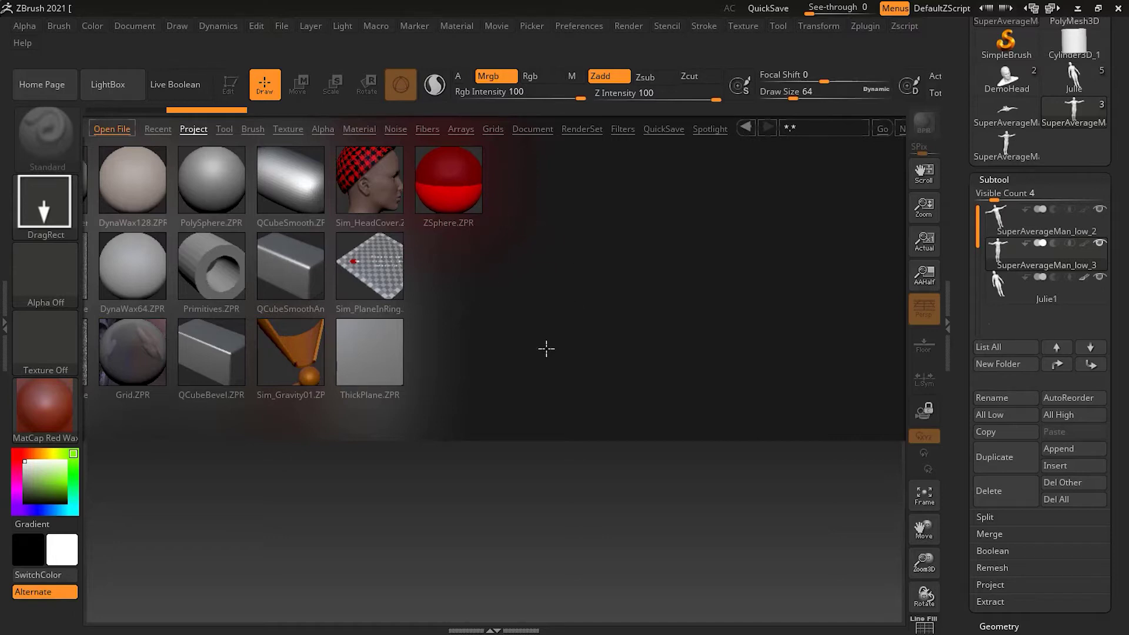
{"action": "left_click_drag", "start_coordinate": [474, 395], "coordinate": [513, 318]}
{"action": "left_click", "coordinate": [224, 128]}
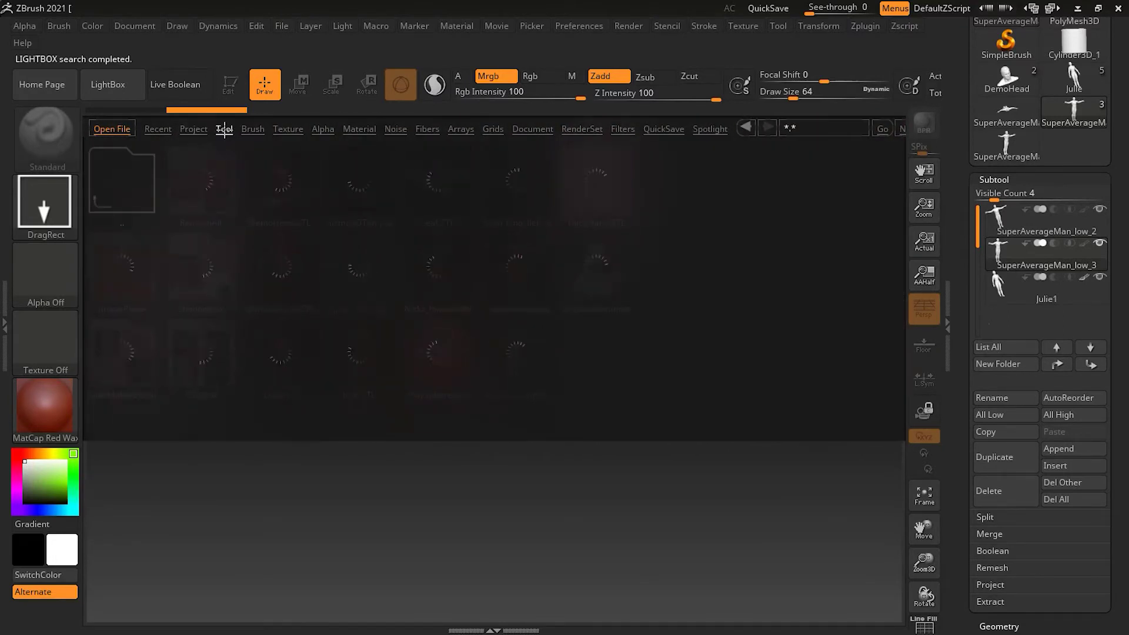
{"action": "left_click", "coordinate": [253, 129]}
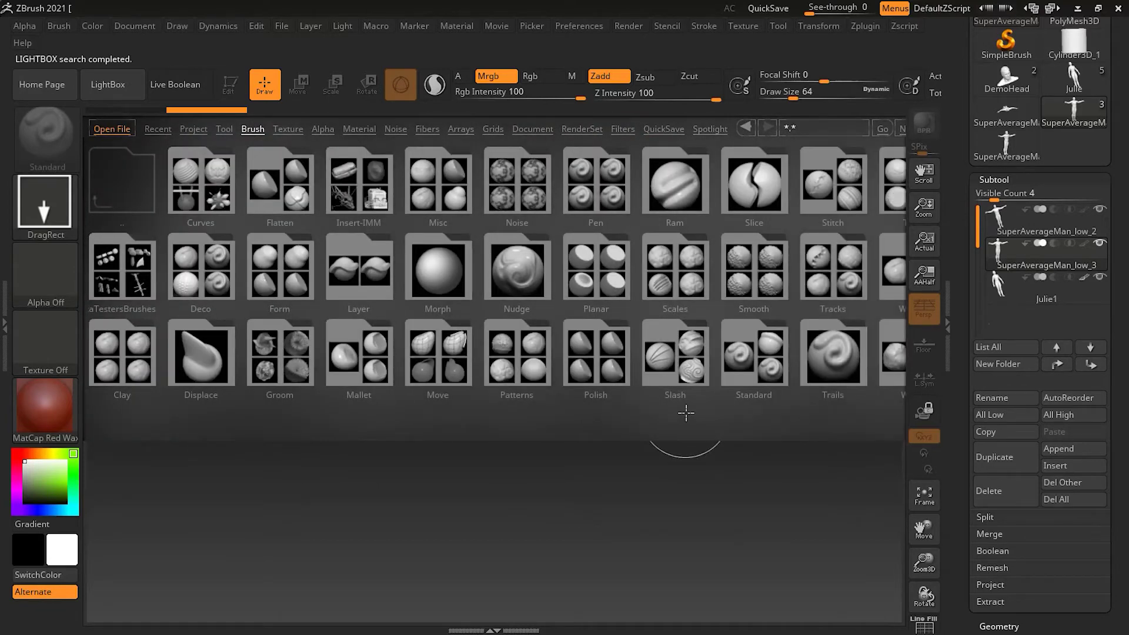
{"action": "left_click_drag", "start_coordinate": [685, 412], "coordinate": [535, 419]}
{"action": "left_click_drag", "start_coordinate": [625, 418], "coordinate": [725, 418]}
{"action": "left_click", "coordinate": [287, 130]}
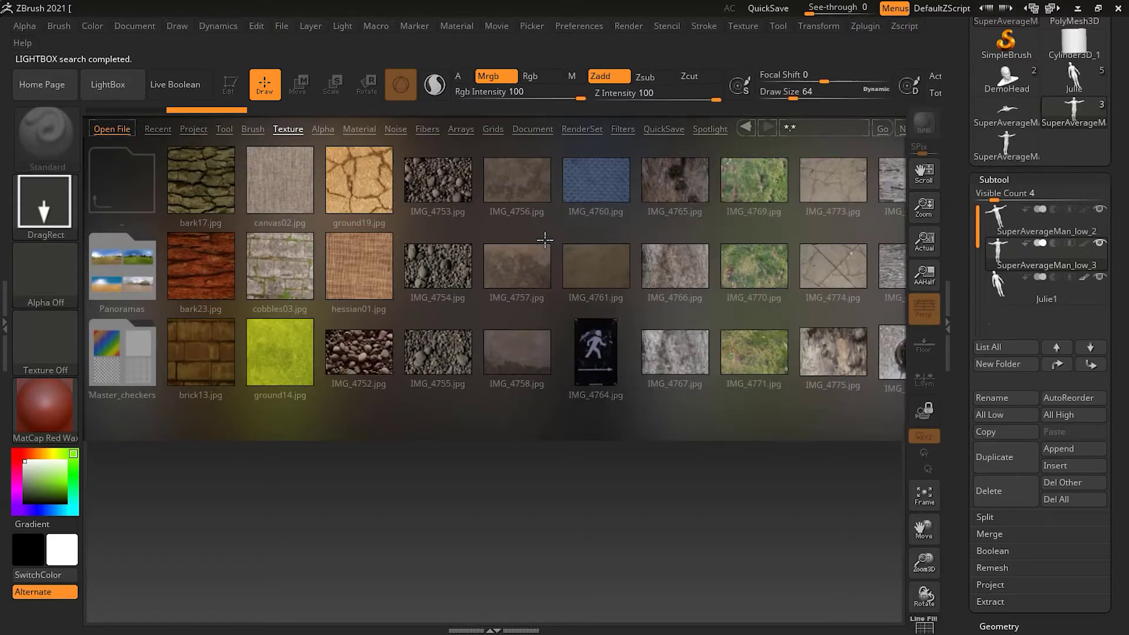
{"action": "left_click_drag", "start_coordinate": [718, 409], "coordinate": [235, 408]}
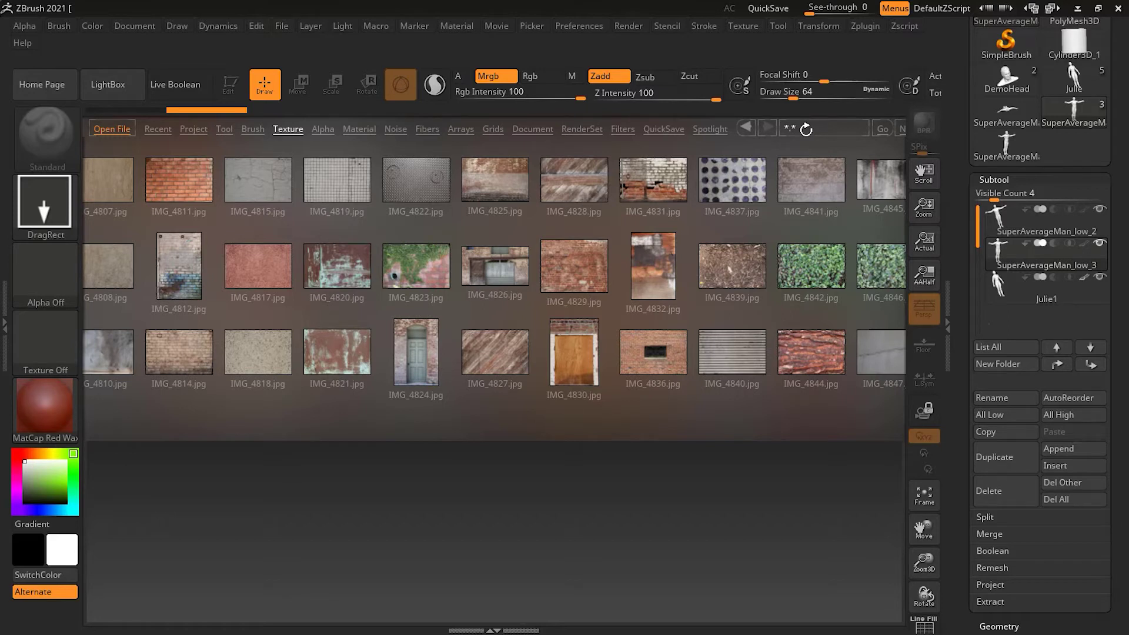
Search the LightBox textures for IMG_4844
{"action": "left_click", "coordinate": [806, 129]}
{"action": "type", "text": "IMG_4844"}
{"action": "key", "text": "Return"}
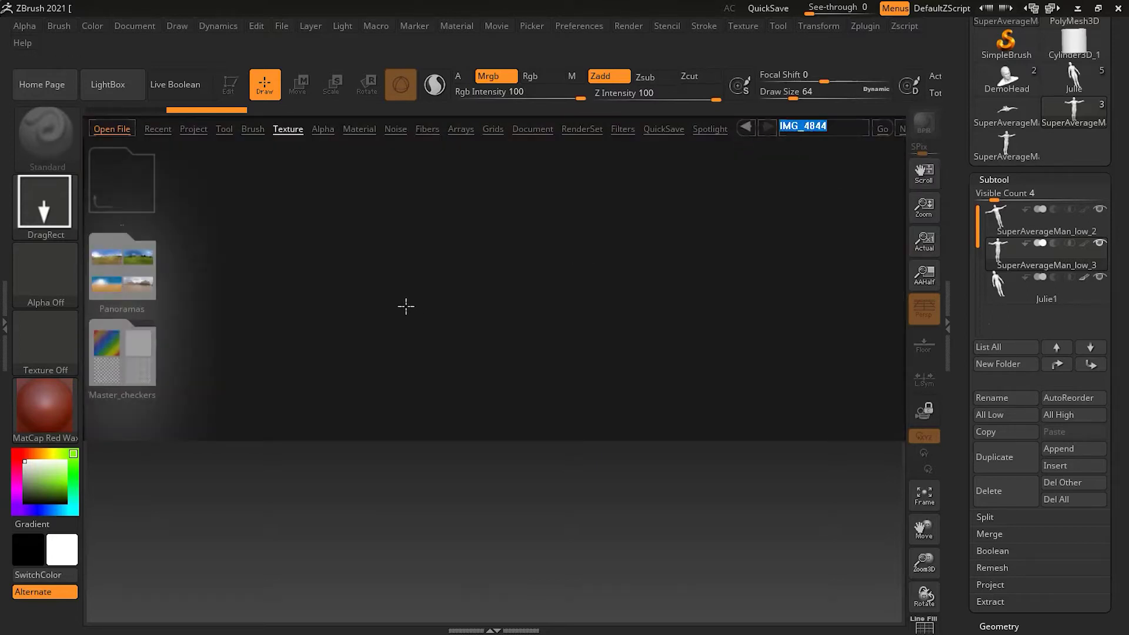
Load the Leaf.ZTL tool from the ZTools folder and draw the leaf model large on the empty canvas
{"action": "left_click", "coordinate": [113, 130]}
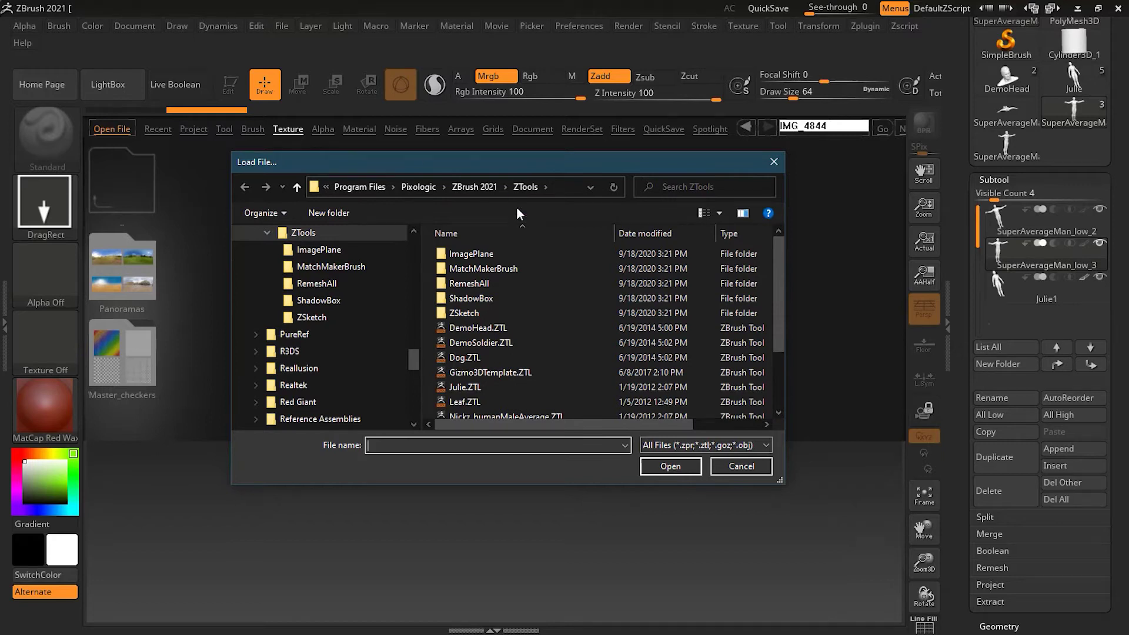
{"action": "left_click", "coordinate": [572, 397]}
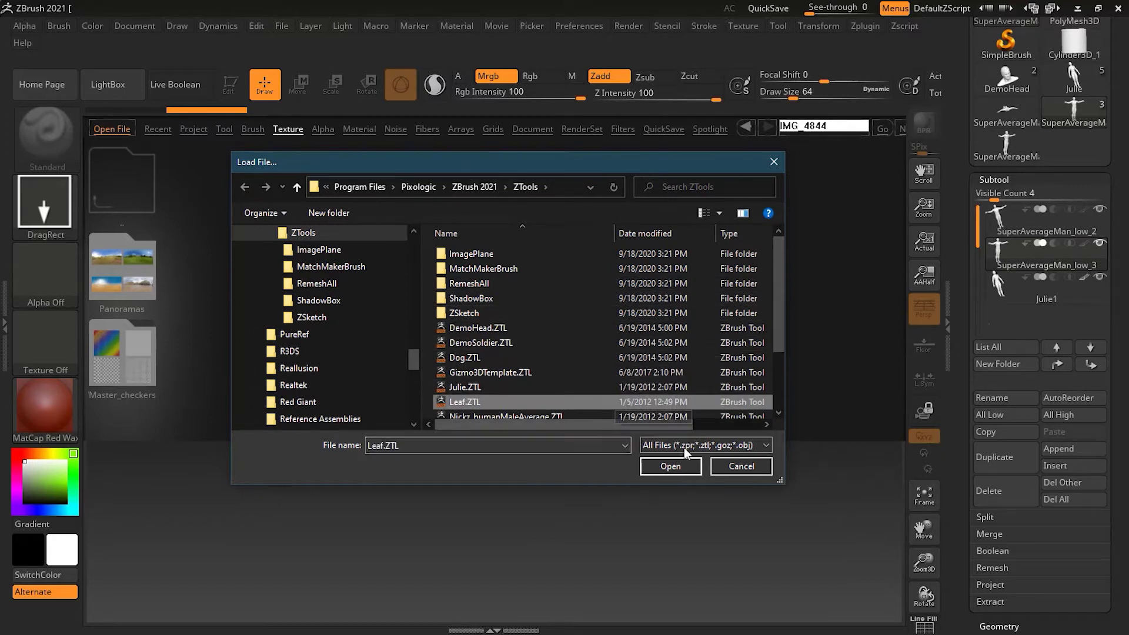
{"action": "left_click", "coordinate": [673, 468]}
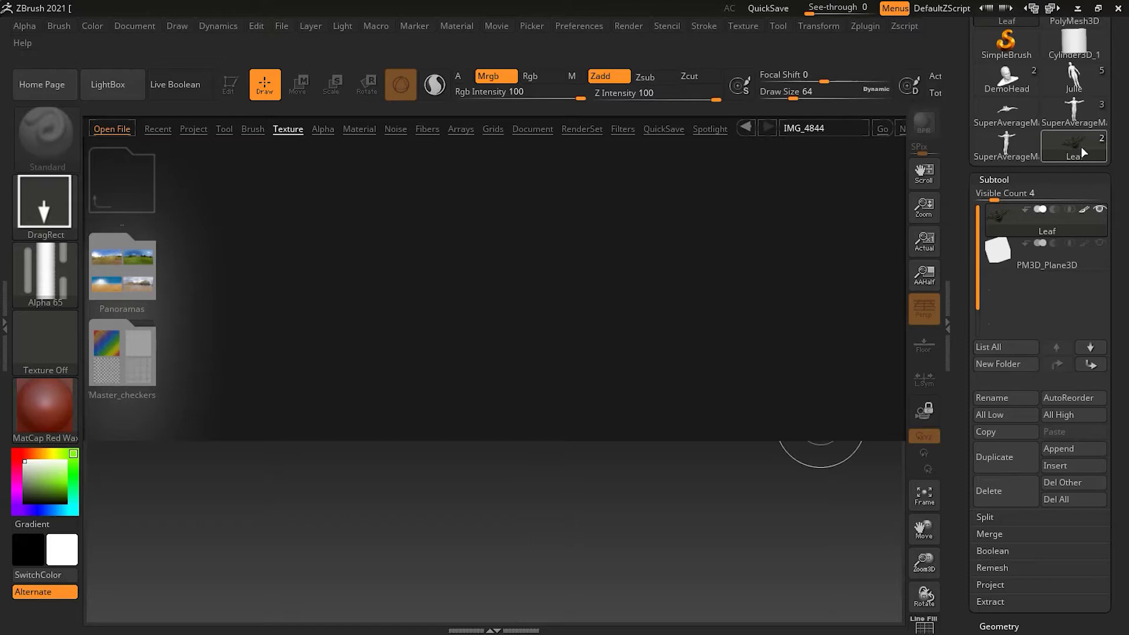
{"action": "mouse_move", "coordinate": [1074, 142]}
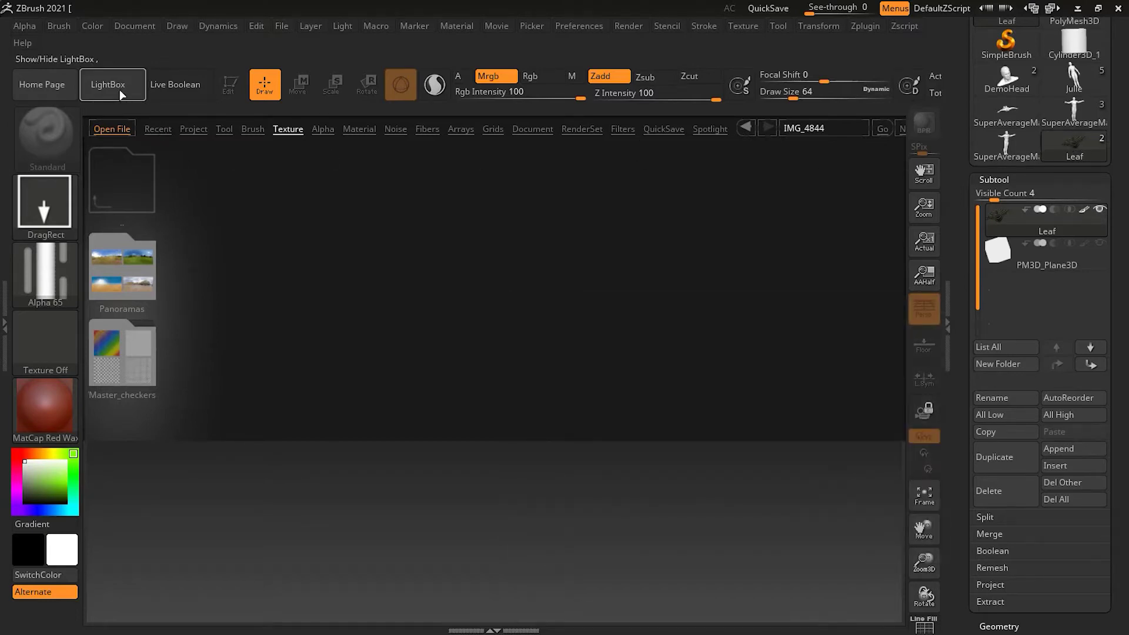
{"action": "left_click", "coordinate": [111, 86]}
{"action": "mouse_move", "coordinate": [430, 374]}
{"action": "left_mouse_down"}
{"action": "mouse_move", "coordinate": [509, 469]}
{"action": "mouse_move", "coordinate": [474, 565]}
{"action": "mouse_move", "coordinate": [438, 588]}
{"action": "left_mouse_up"}
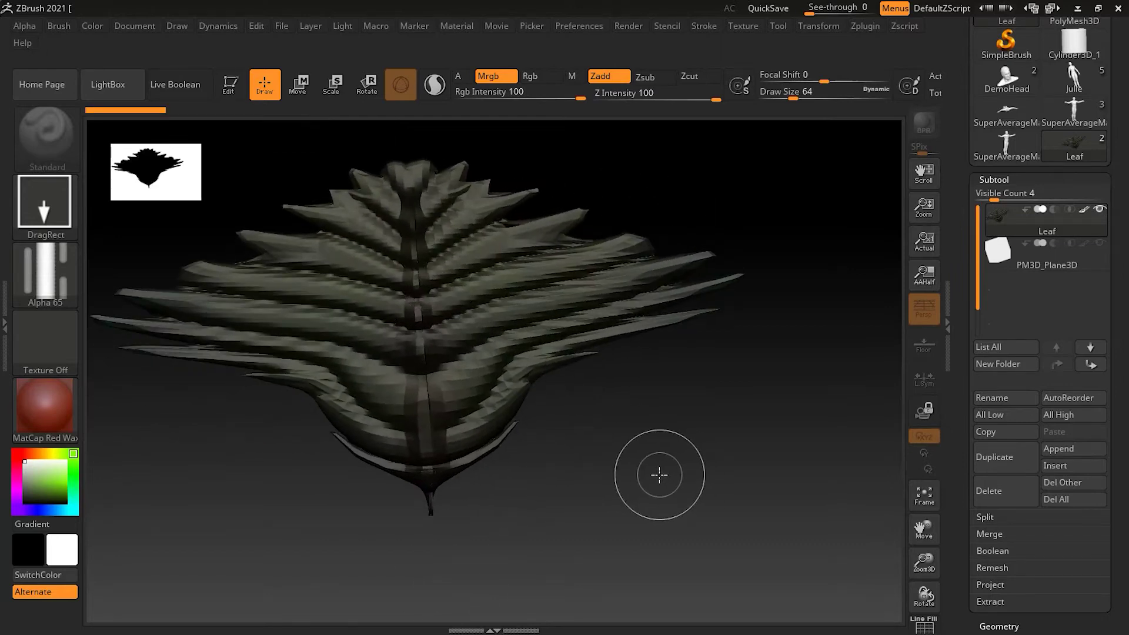
Clear the leaf from the canvas by creating a new document without saving the changes, and hide LightBox
{"action": "left_click", "coordinate": [107, 78]}
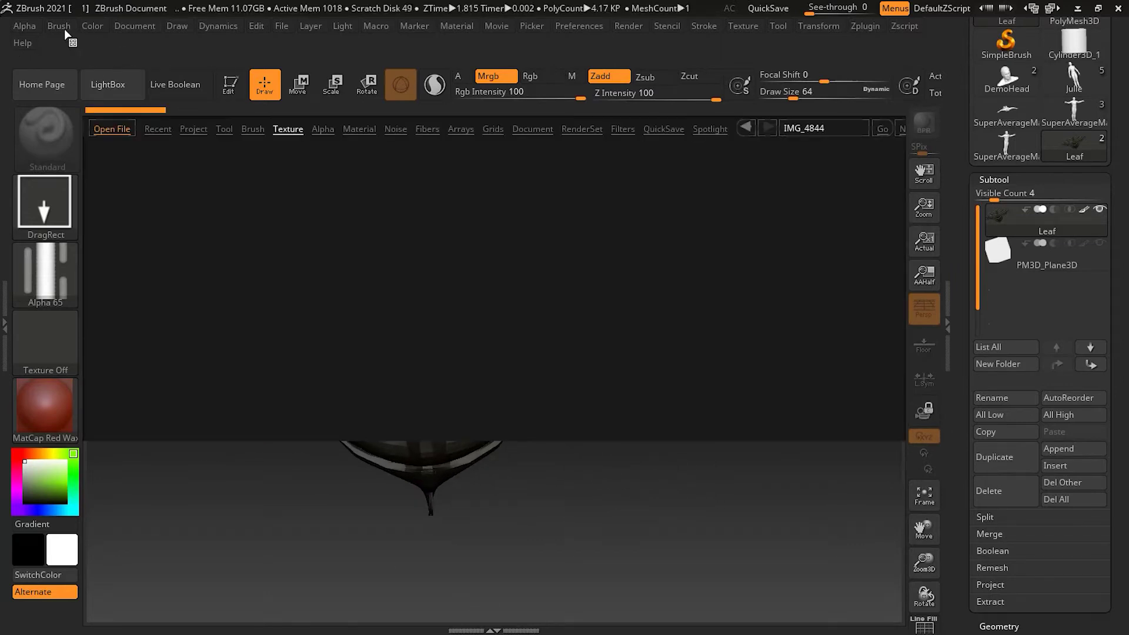
{"action": "left_click", "coordinate": [135, 26]}
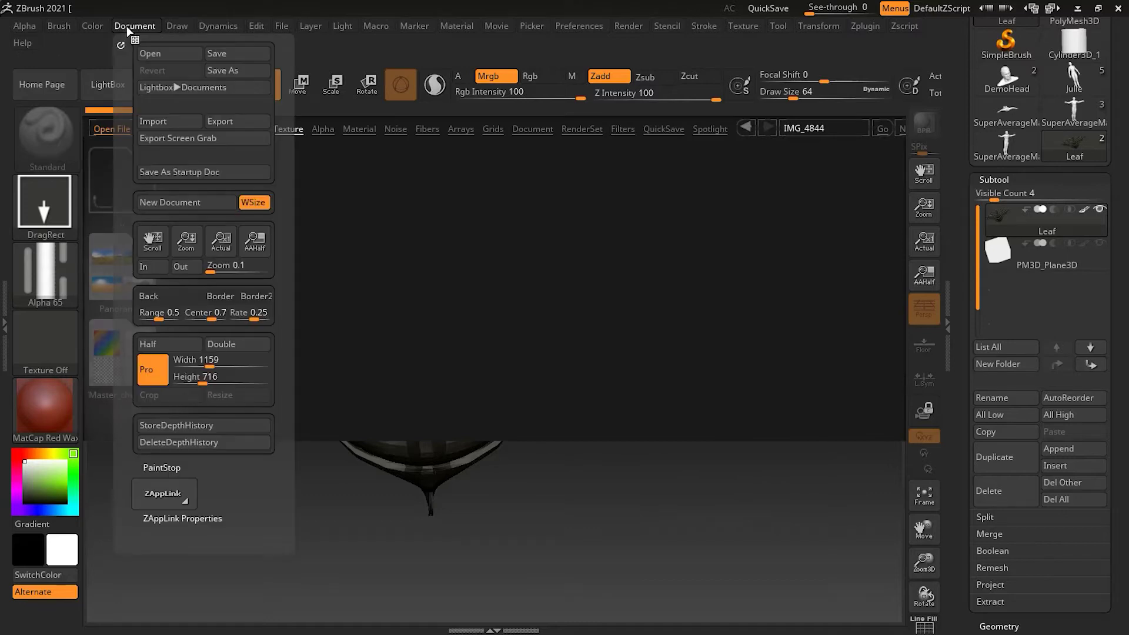
{"action": "left_click", "coordinate": [228, 203]}
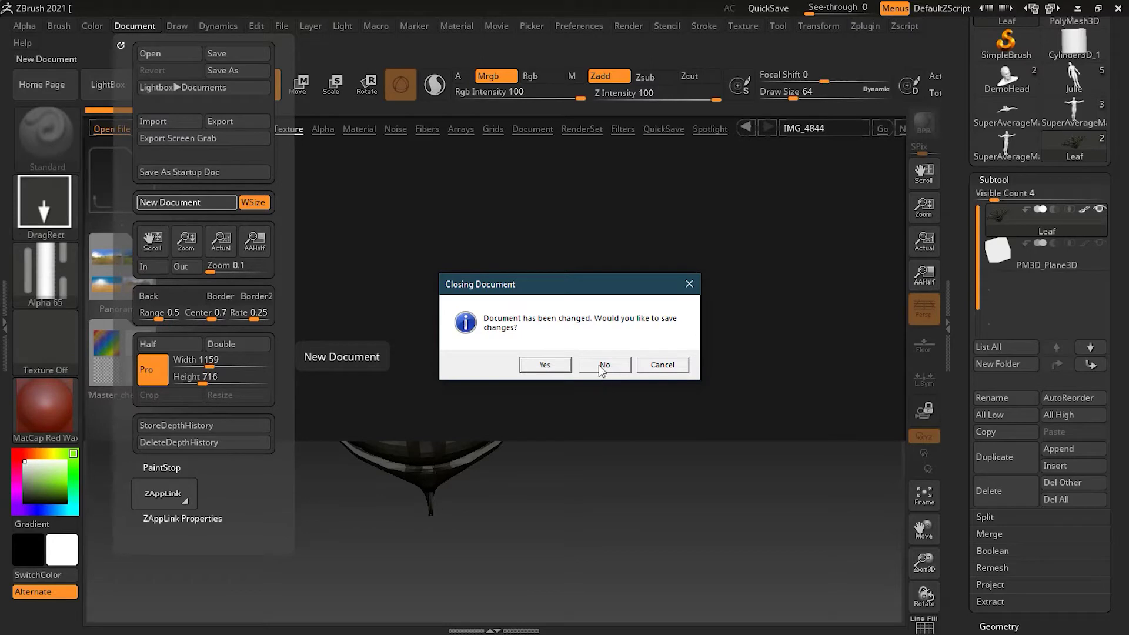
{"action": "left_click", "coordinate": [599, 369]}
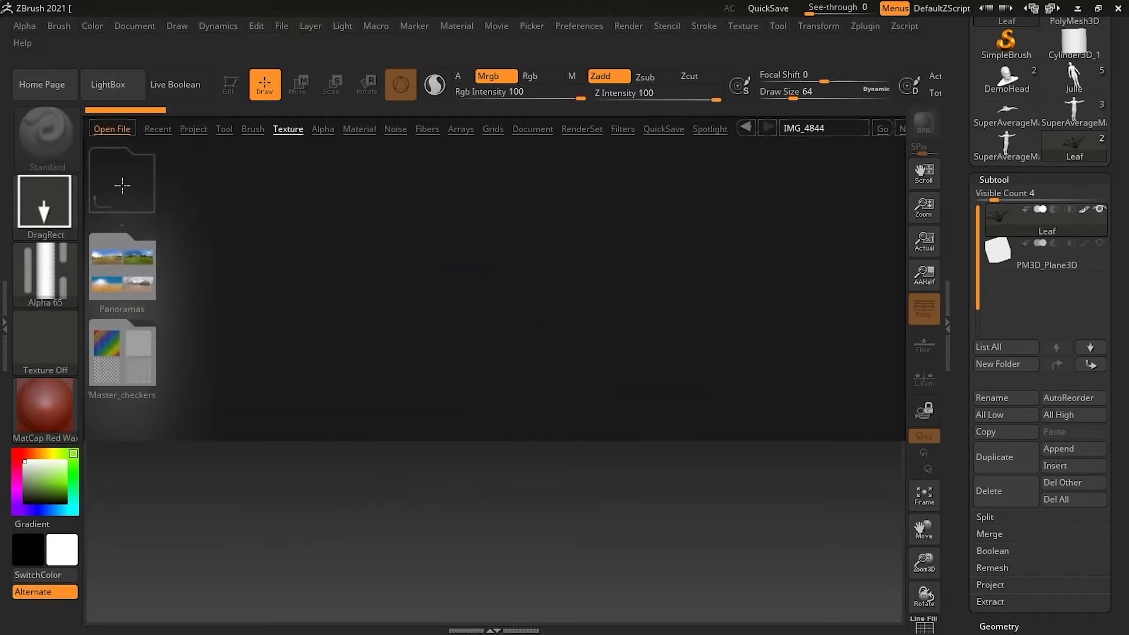
{"action": "left_click", "coordinate": [126, 86]}
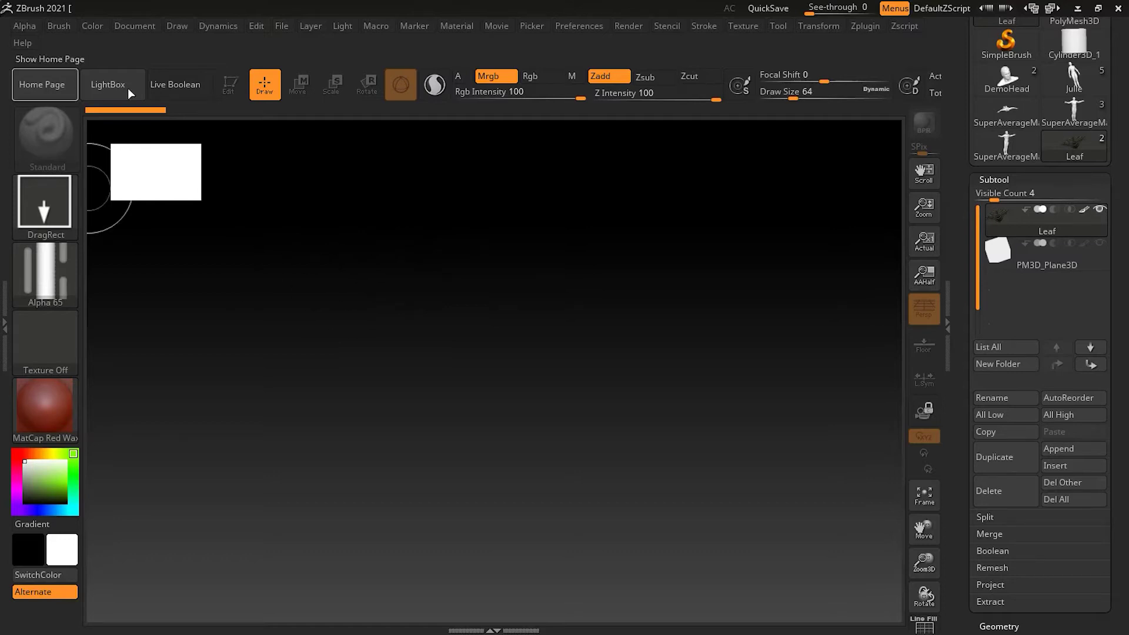
Display the detailed help description of the Move transform function
{"action": "mouse_move", "coordinate": [731, 112]}
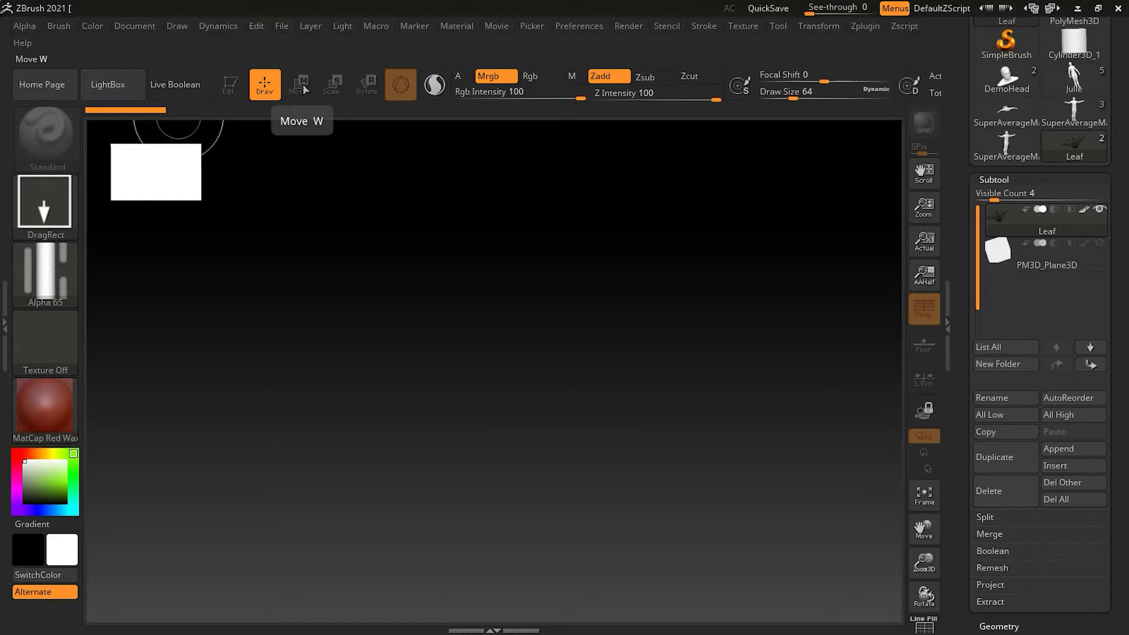
{"action": "key", "text": "ctrl"}
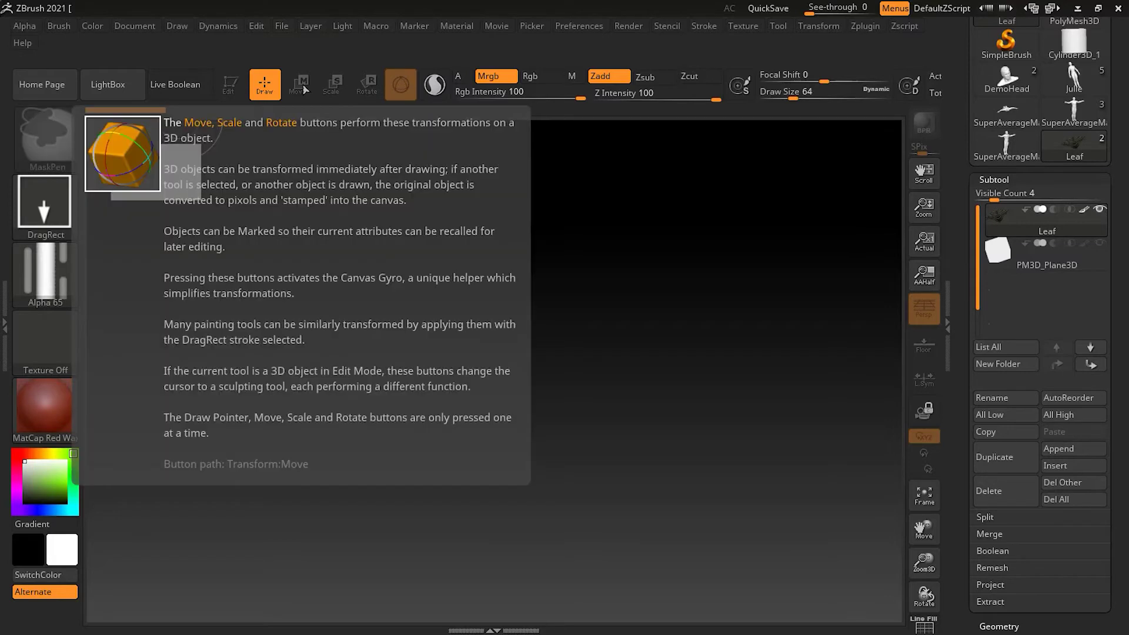
{"action": "mouse_move", "coordinate": [54, 147]}
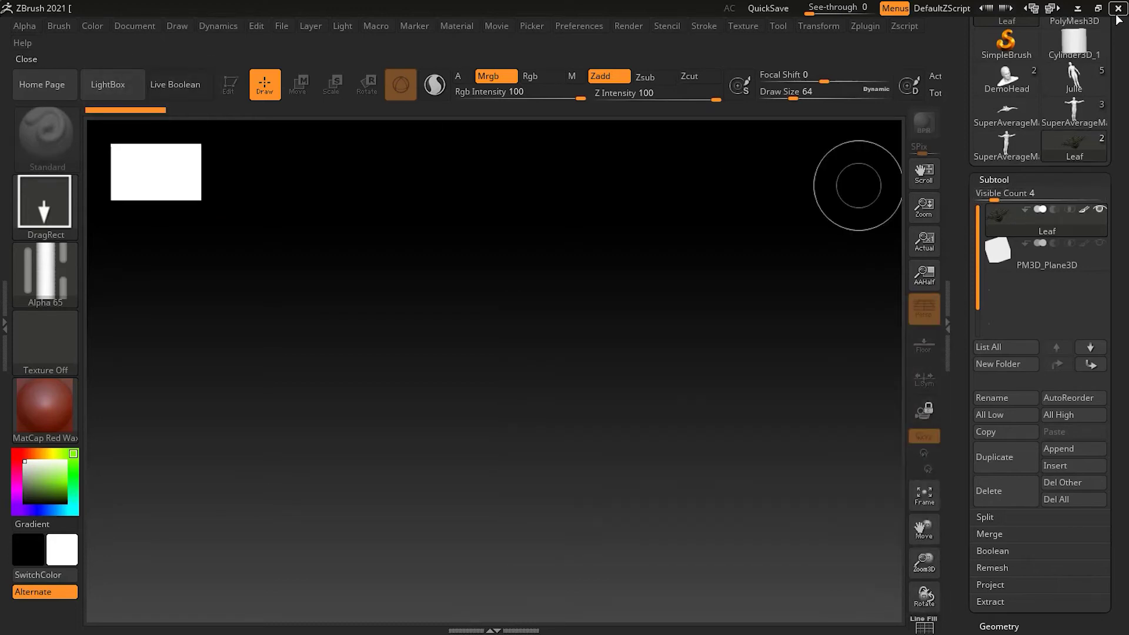
Start a fresh blank document and bring the top of the tool settings into view
{"action": "left_click", "coordinate": [135, 26]}
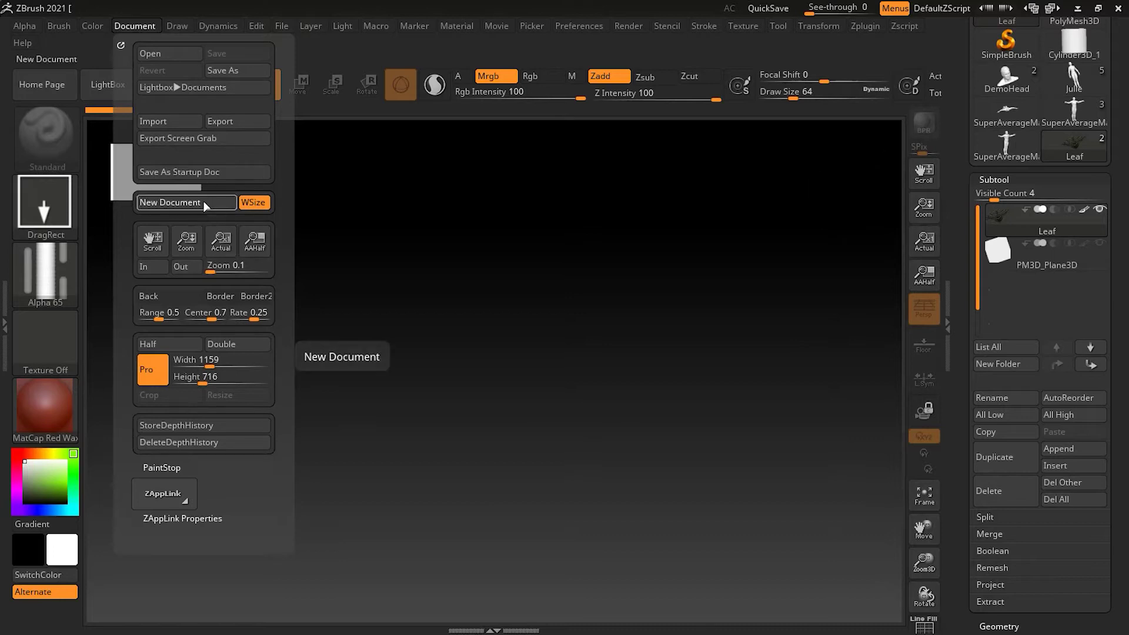
{"action": "left_click", "coordinate": [176, 202]}
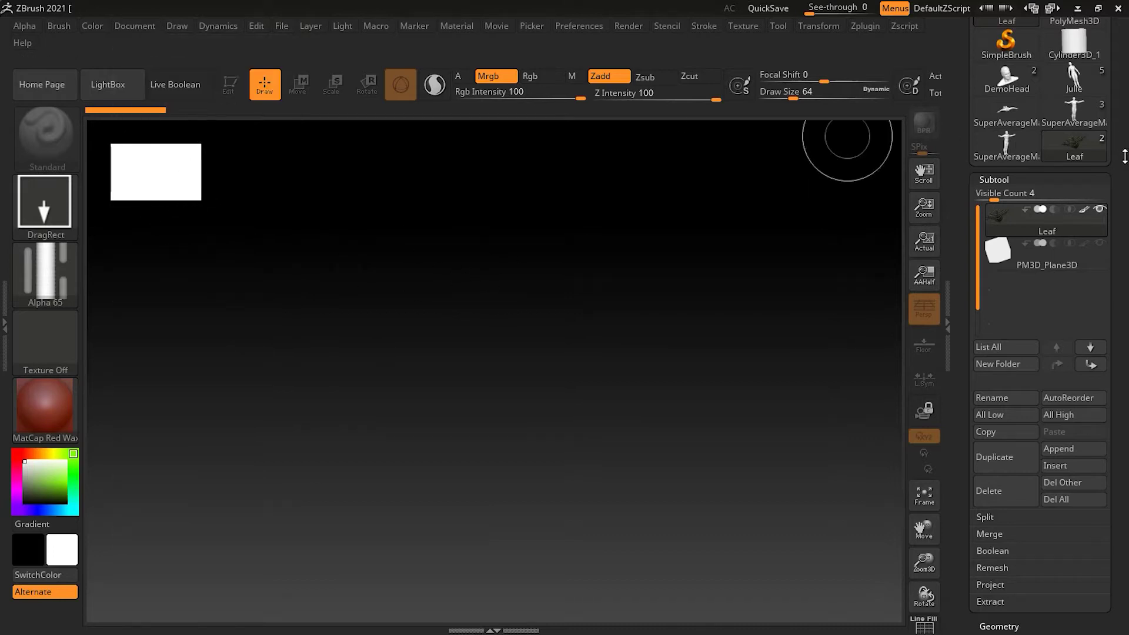
{"action": "left_click_drag", "start_coordinate": [1126, 164], "coordinate": [1126, 282]}
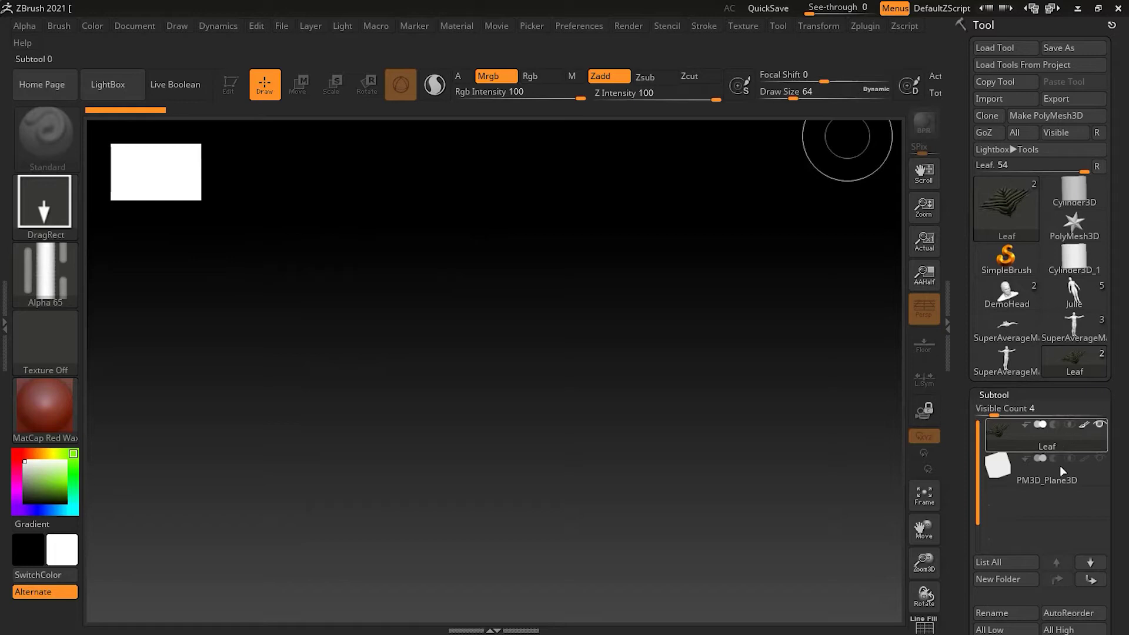
{"action": "left_click", "coordinate": [64, 27]}
{"action": "left_click", "coordinate": [135, 25]}
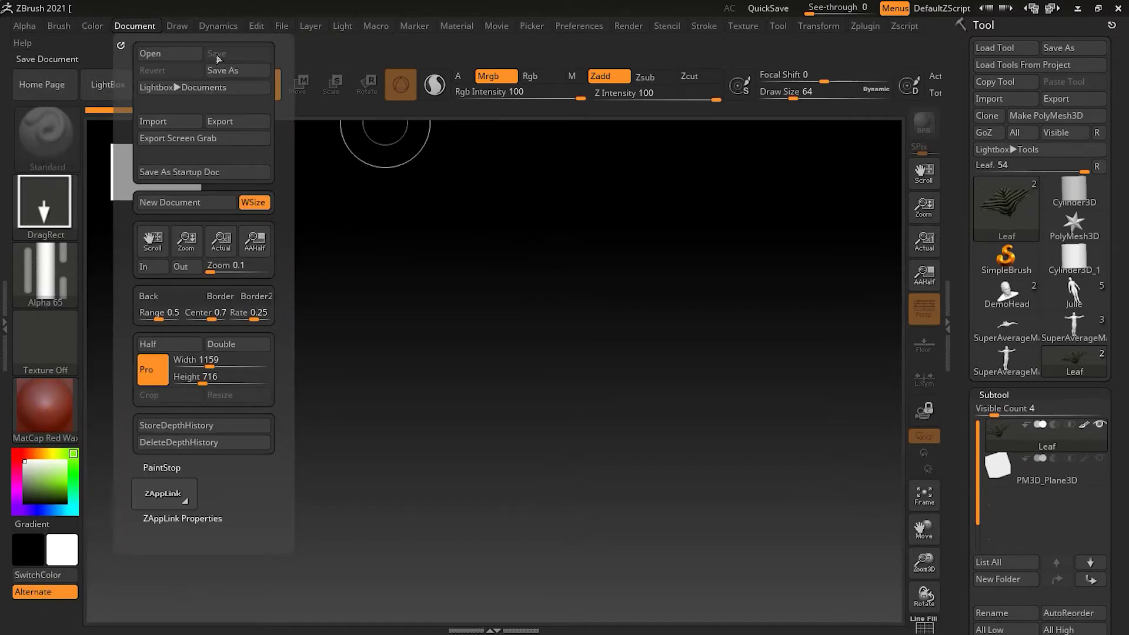
{"action": "left_click", "coordinate": [191, 204]}
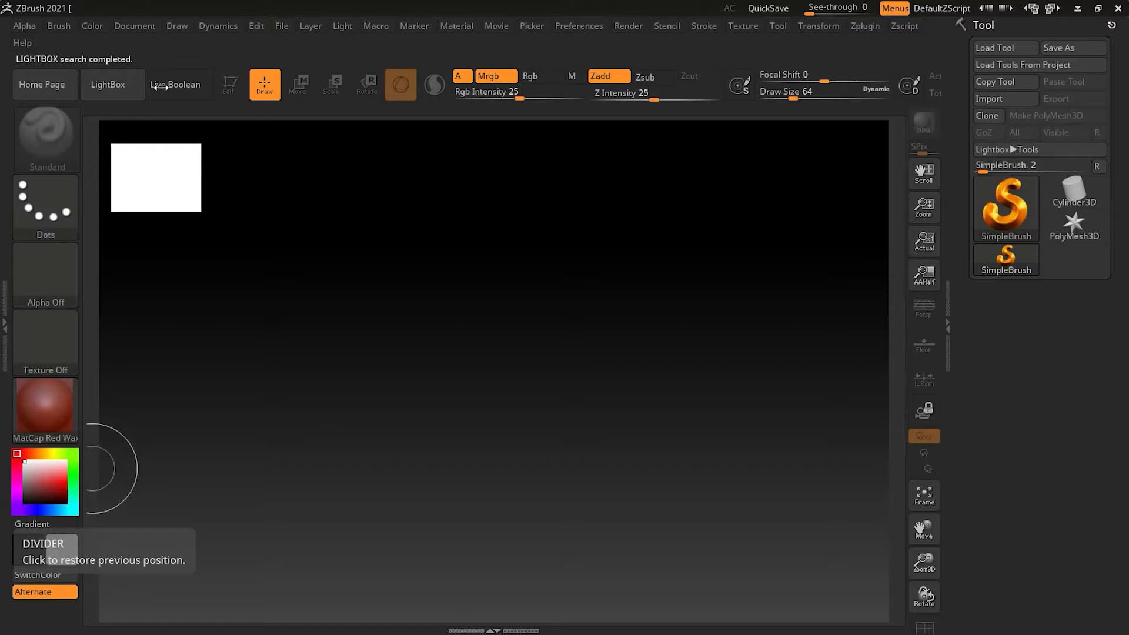
Load DemoHead.ZTL from the LightBox tools and draw the head upright in the middle of the canvas
{"action": "left_click", "coordinate": [127, 87]}
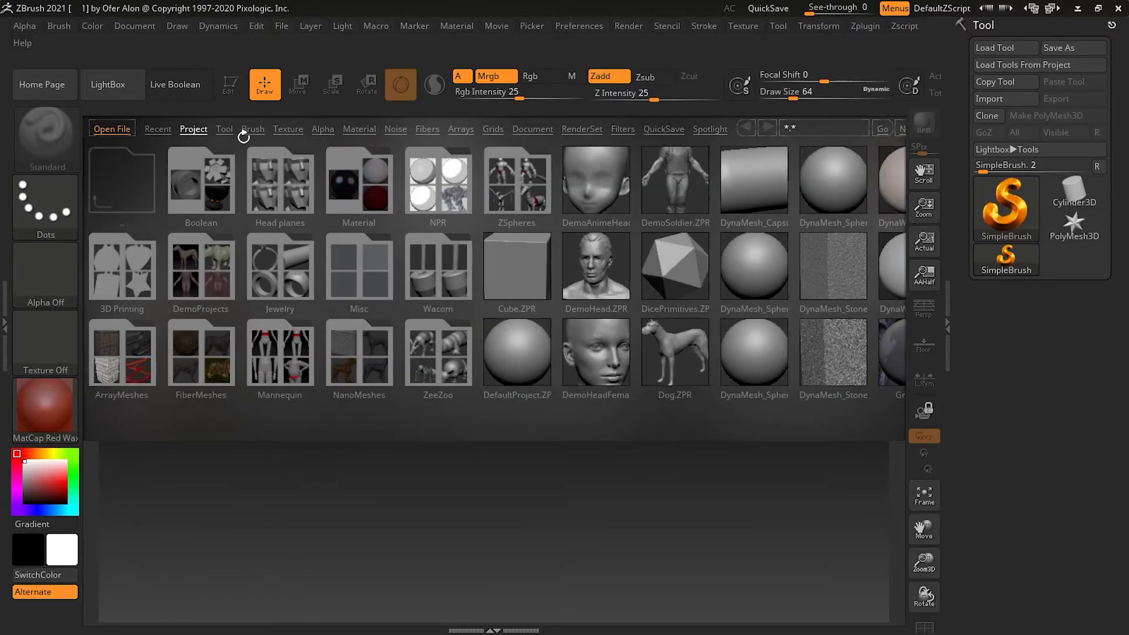
{"action": "left_click", "coordinate": [224, 129]}
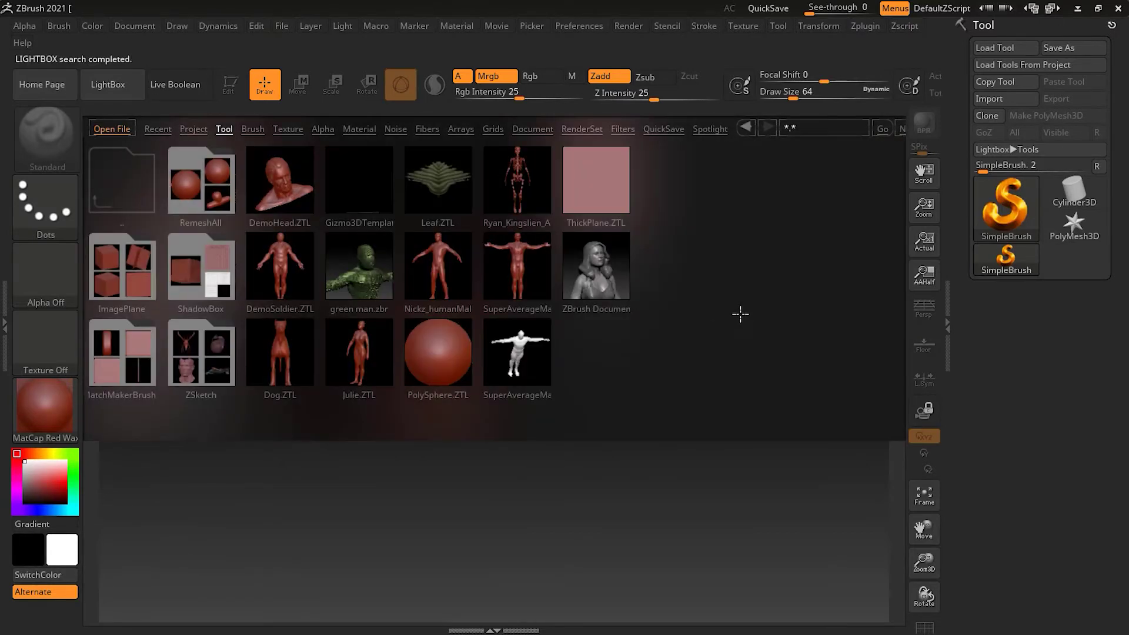
{"action": "left_click", "coordinate": [291, 181]}
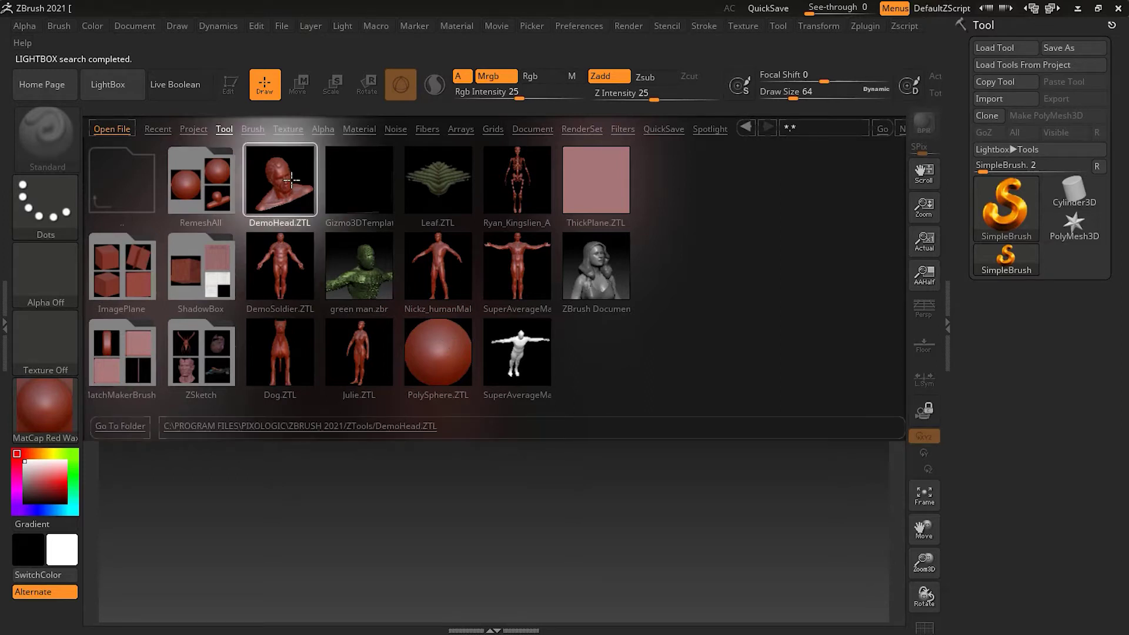
{"action": "double_click", "coordinate": [291, 181]}
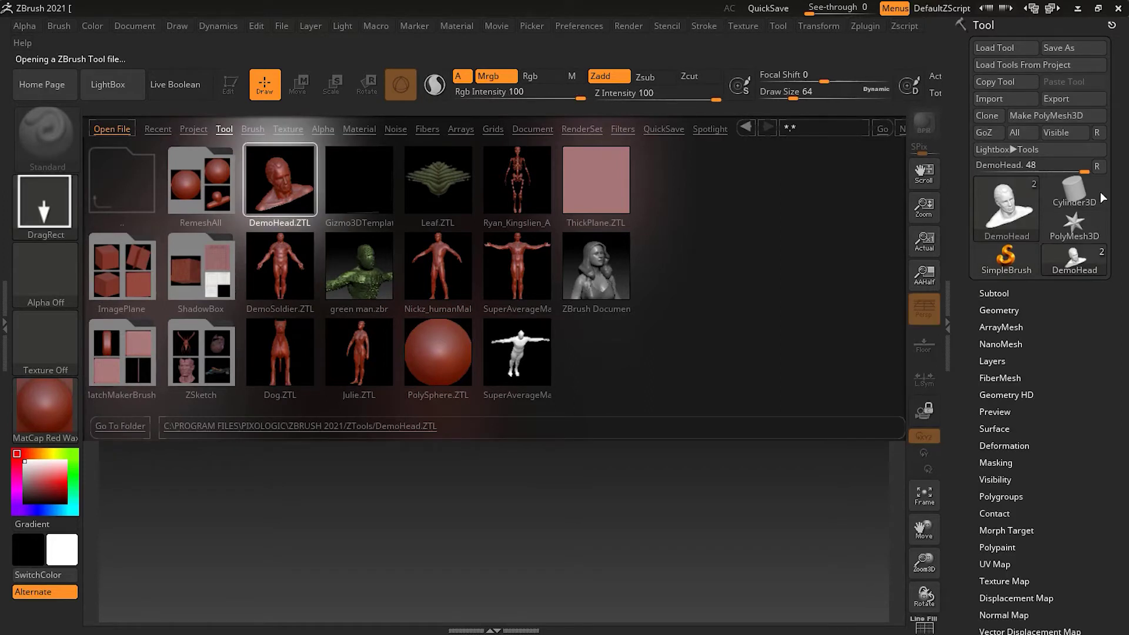
{"action": "mouse_move", "coordinate": [1004, 216]}
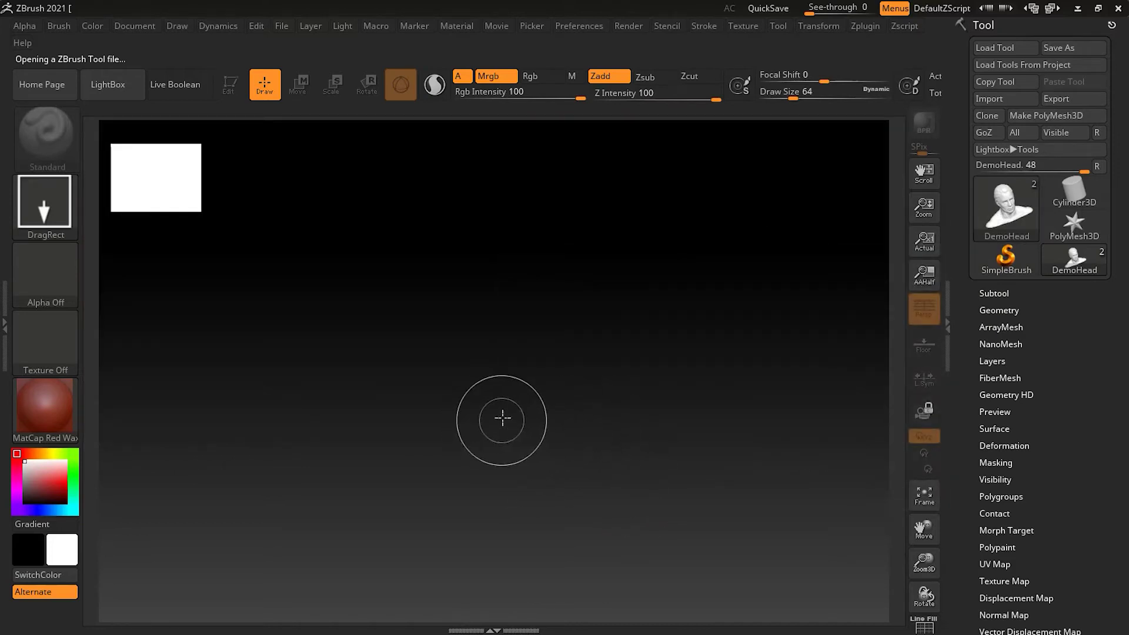
{"action": "mouse_move", "coordinate": [459, 464]}
{"action": "left_mouse_down"}
{"action": "mouse_move", "coordinate": [448, 590]}
{"action": "mouse_move", "coordinate": [471, 626]}
{"action": "mouse_move", "coordinate": [494, 630]}
{"action": "left_mouse_up"}
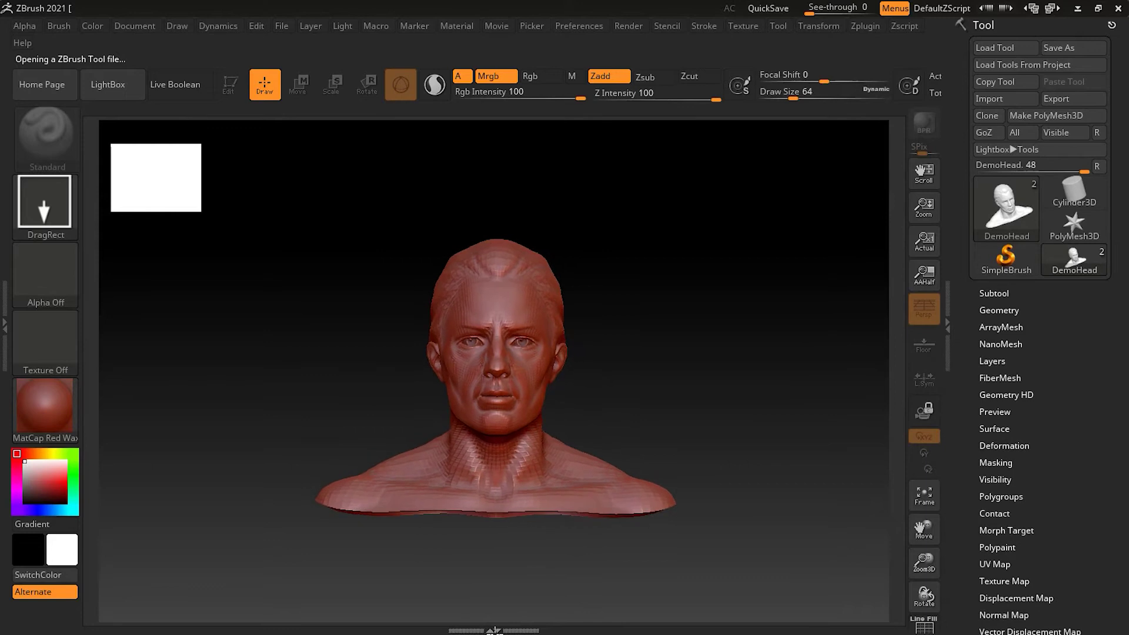
Turn on Edit mode for the placed head and rotate the view to a closer three-quarter angle
{"action": "left_click", "coordinate": [232, 84]}
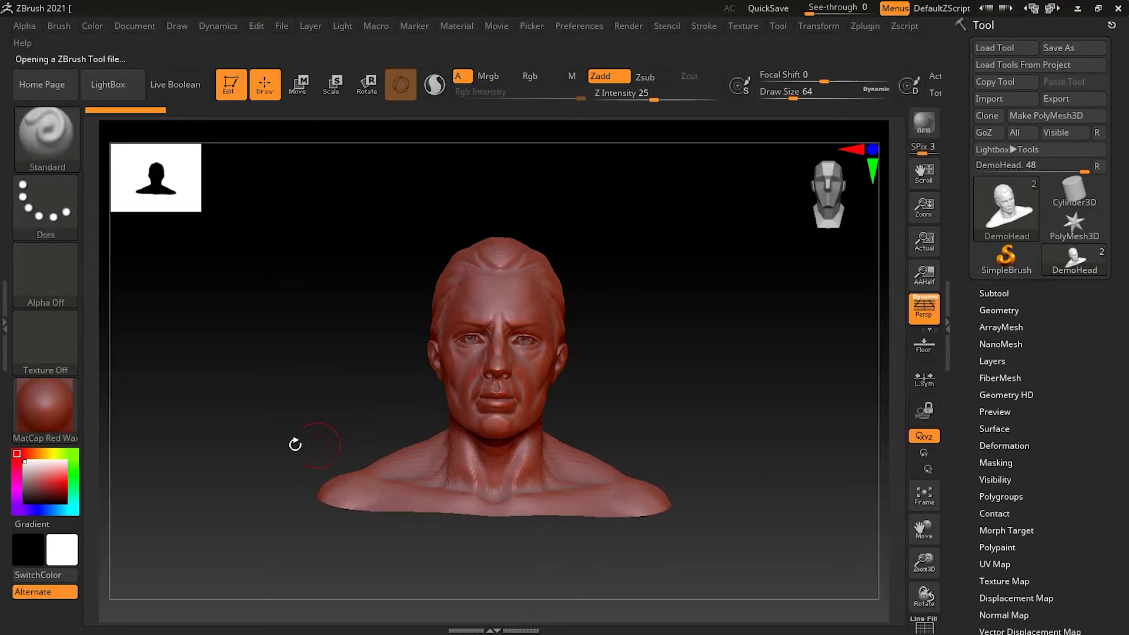
{"action": "left_click_drag", "start_coordinate": [282, 461], "coordinate": [343, 464]}
{"action": "mouse_move", "coordinate": [670, 398]}
{"action": "left_mouse_down"}
{"action": "mouse_move", "coordinate": [696, 395]}
{"action": "mouse_move", "coordinate": [759, 312]}
{"action": "left_mouse_up"}
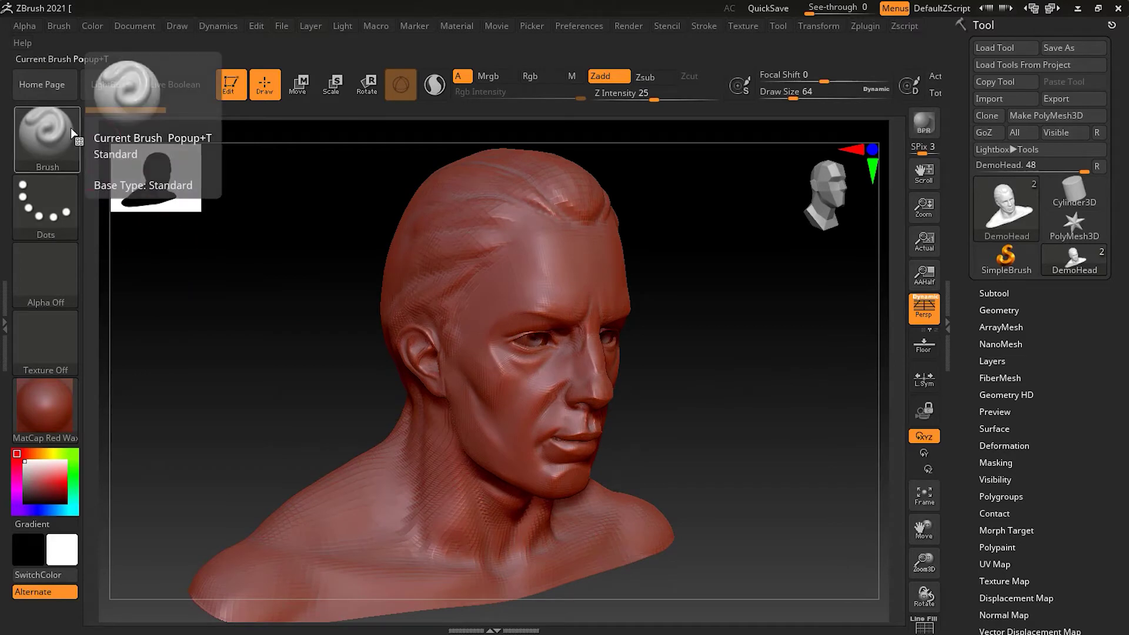
{"action": "left_click", "coordinate": [47, 136]}
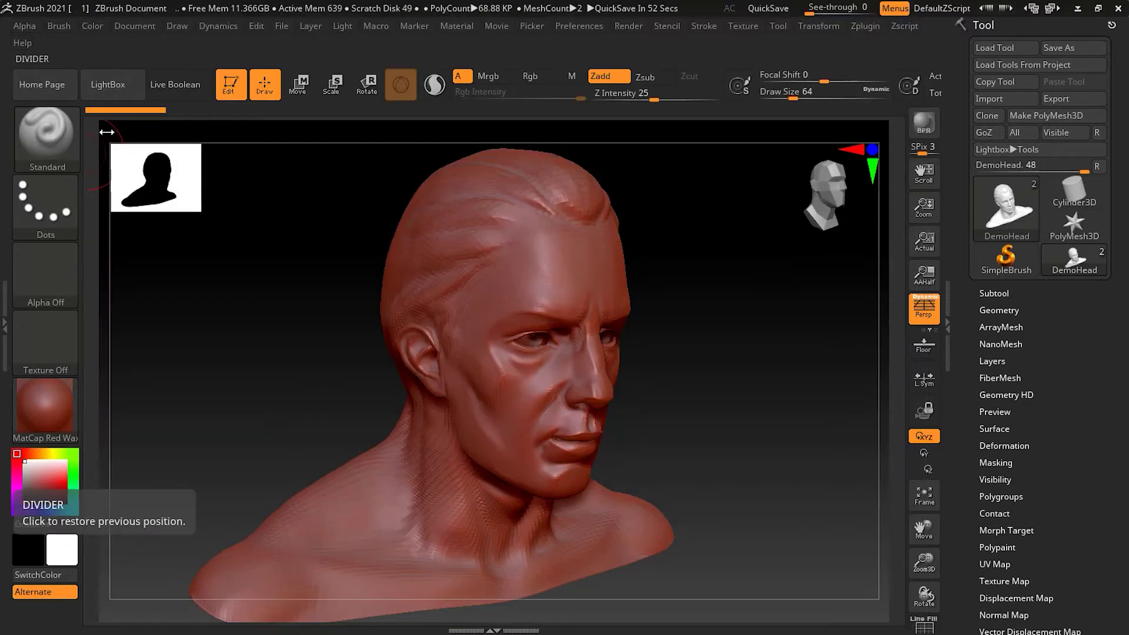
Switch to the Chisel3D brush, browse its nose, mouth, eye and ear shapes, and pick Nose03
{"action": "left_click", "coordinate": [55, 140]}
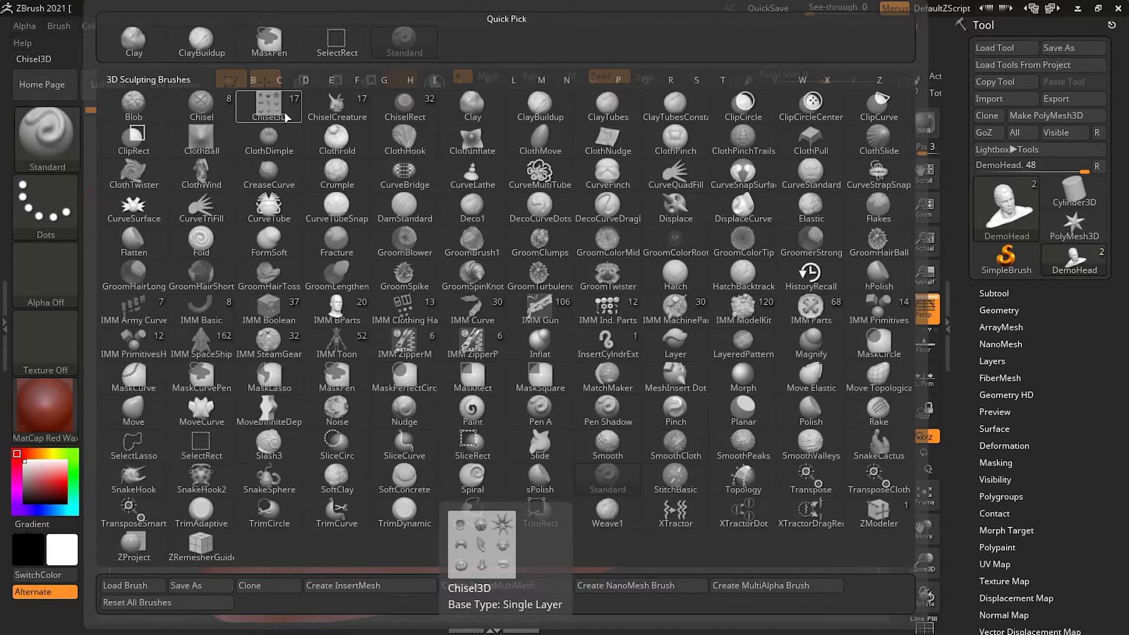
{"action": "left_click", "coordinate": [274, 103]}
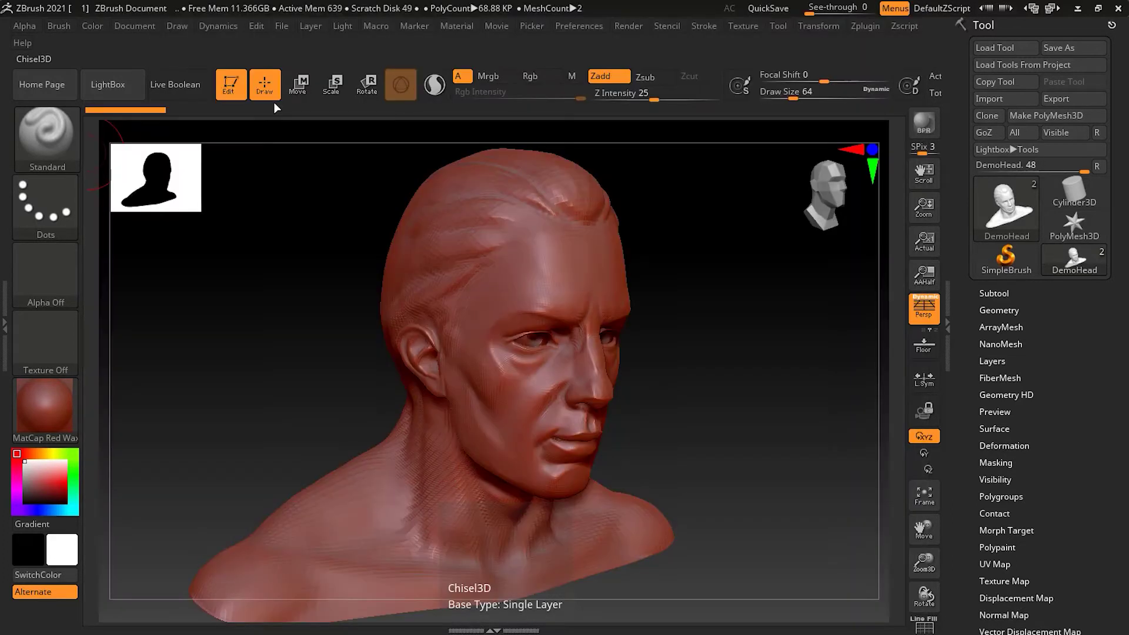
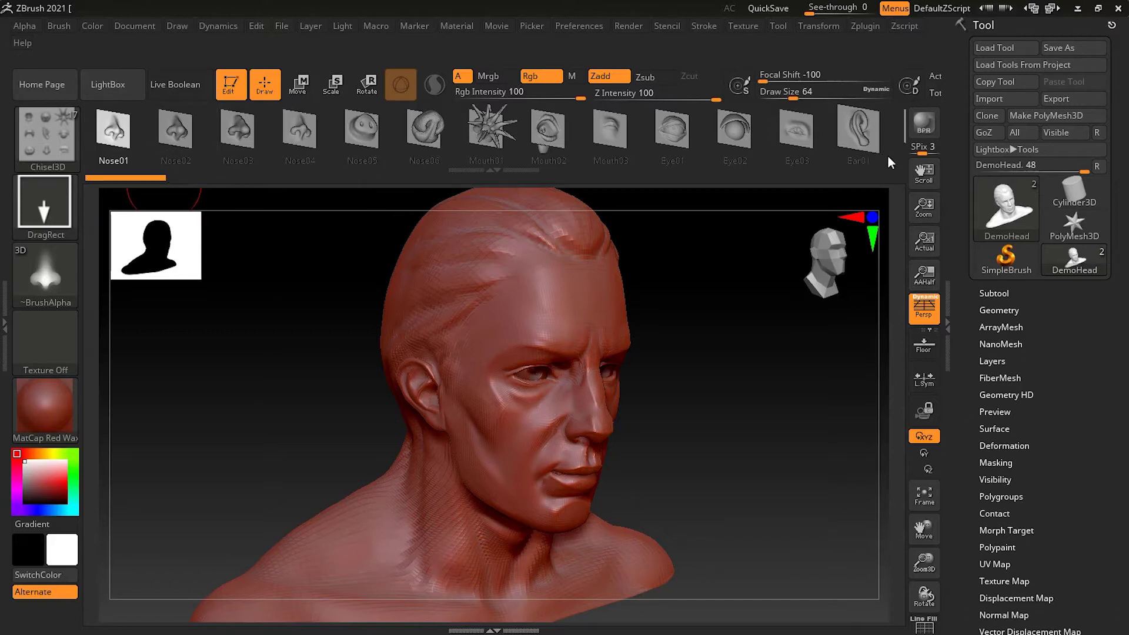
{"action": "mouse_move", "coordinate": [904, 134]}
{"action": "left_mouse_down"}
{"action": "mouse_move", "coordinate": [863, 145]}
{"action": "mouse_move", "coordinate": [397, 151]}
{"action": "mouse_move", "coordinate": [853, 151]}
{"action": "mouse_move", "coordinate": [651, 150]}
{"action": "mouse_move", "coordinate": [658, 157]}
{"action": "left_mouse_up"}
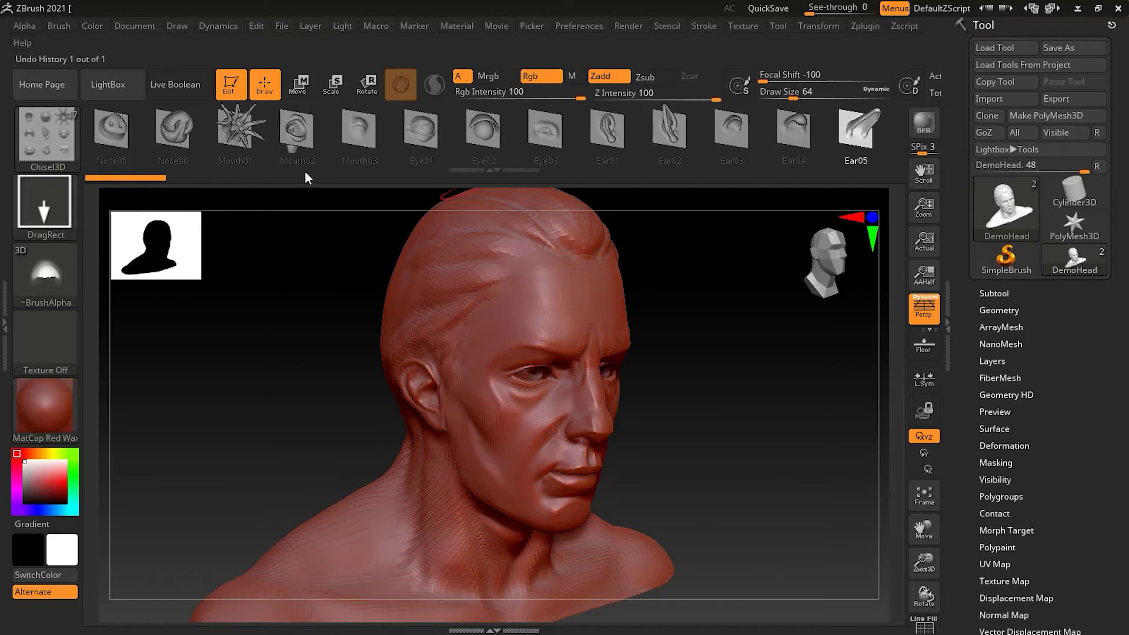
{"action": "mouse_move", "coordinate": [327, 155]}
{"action": "left_mouse_down"}
{"action": "mouse_move", "coordinate": [714, 132]}
{"action": "mouse_move", "coordinate": [690, 133]}
{"action": "left_mouse_up"}
{"action": "left_click_drag", "start_coordinate": [387, 134], "coordinate": [287, 136]}
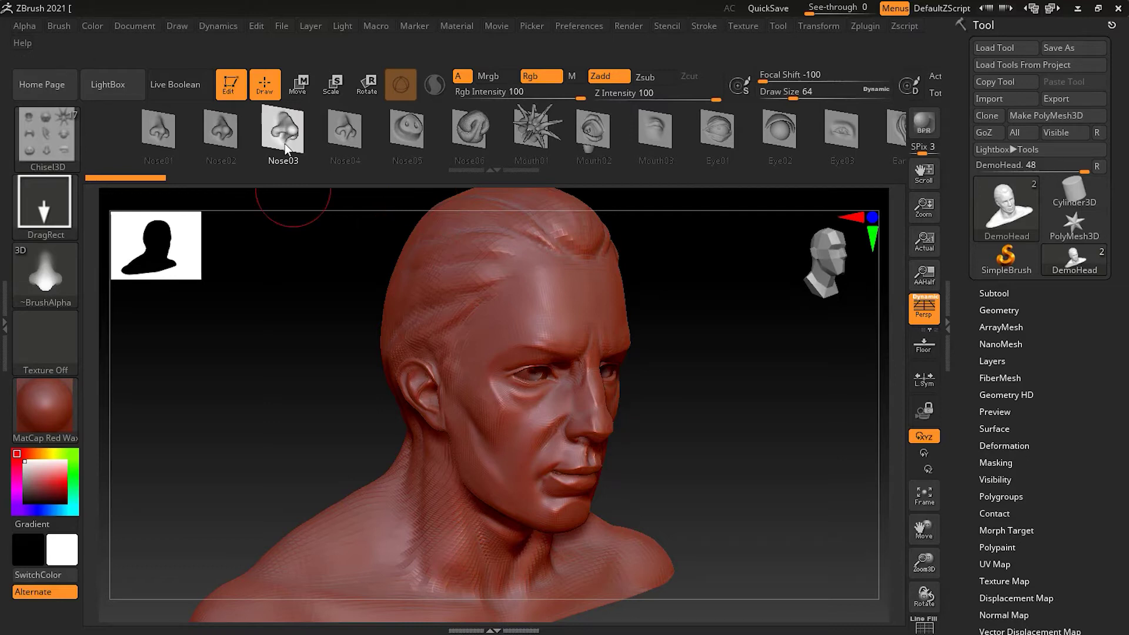
Stamp the Nose03 shape onto the head's forehead, shoulder and cheek
{"action": "left_click_drag", "start_coordinate": [537, 289], "coordinate": [563, 209]}
{"action": "left_click_drag", "start_coordinate": [361, 538], "coordinate": [389, 550]}
{"action": "left_click_drag", "start_coordinate": [465, 435], "coordinate": [458, 317]}
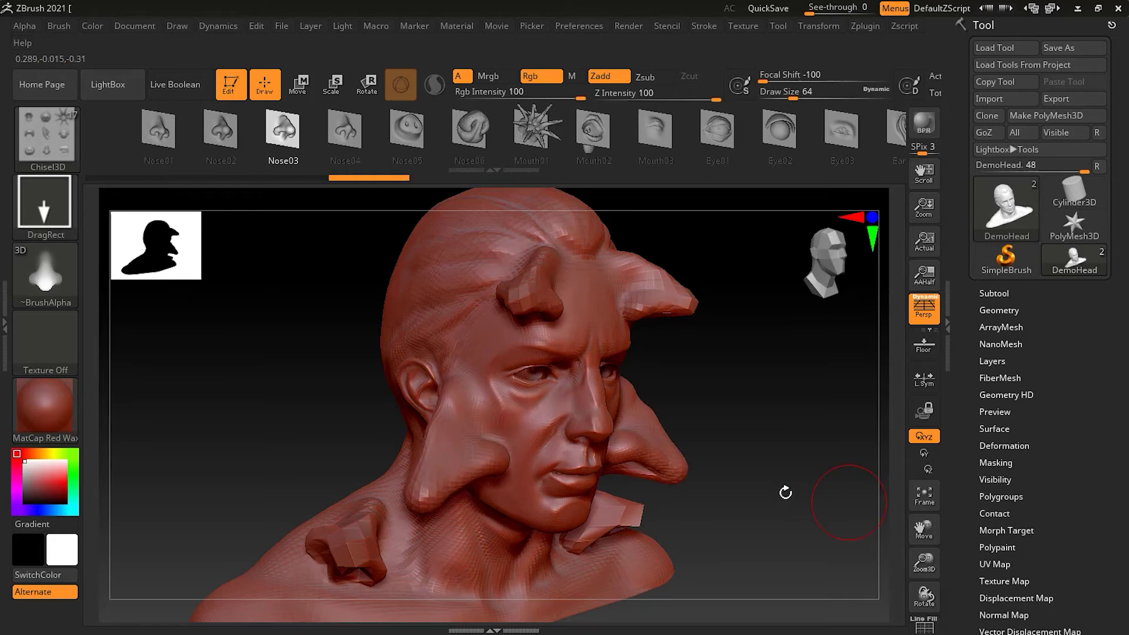
Undo the nose stamps on the head and switch back to the Standard brush
{"action": "key", "text": "ctrl"}
{"action": "key", "text": "ctrl+z"}
{"action": "key", "text": "ctrl+z"}
{"action": "key", "text": "ctrl+z"}
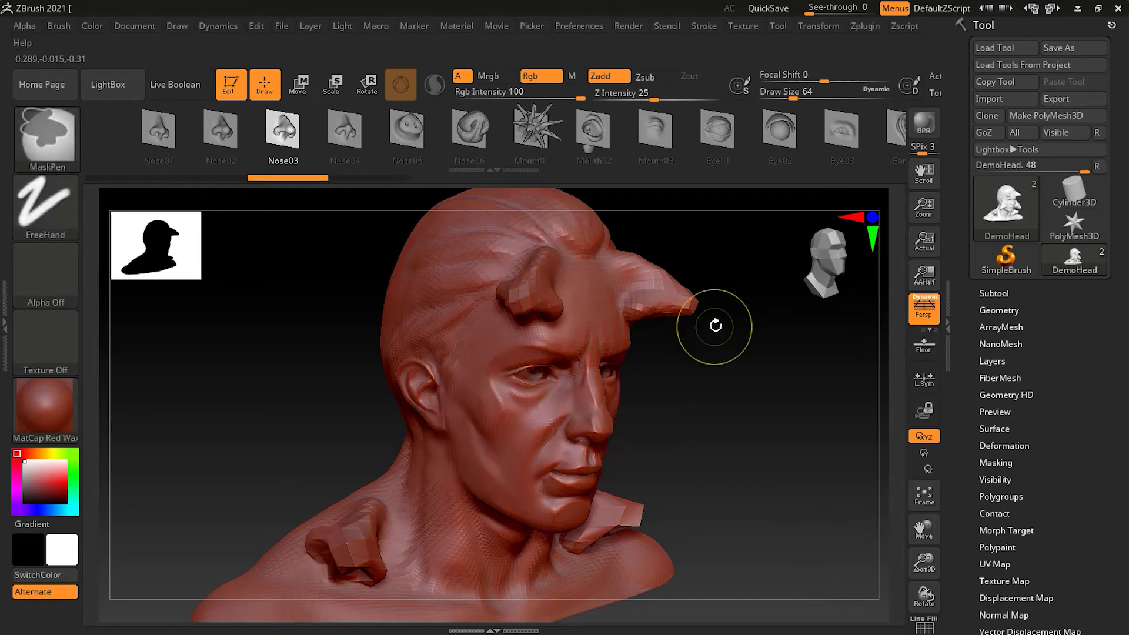
{"action": "left_click", "coordinate": [59, 140]}
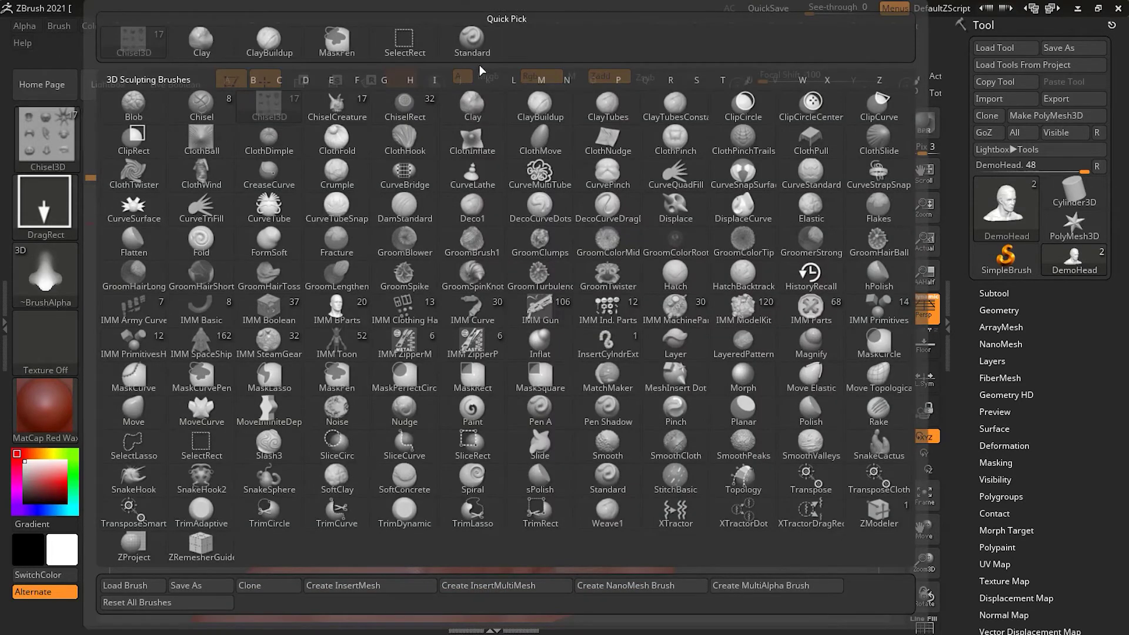
{"action": "left_click", "coordinate": [472, 40]}
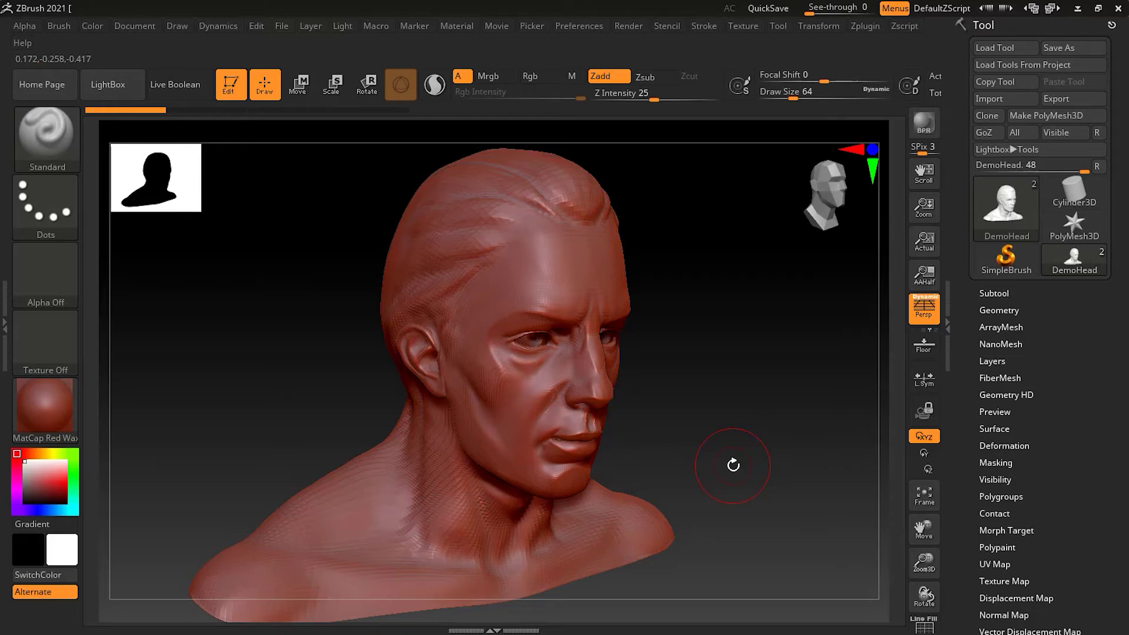
Hide the shelves around the canvas, display the quick pop-up with brush and draw settings, and restore the shelves
{"action": "key", "text": "Tab"}
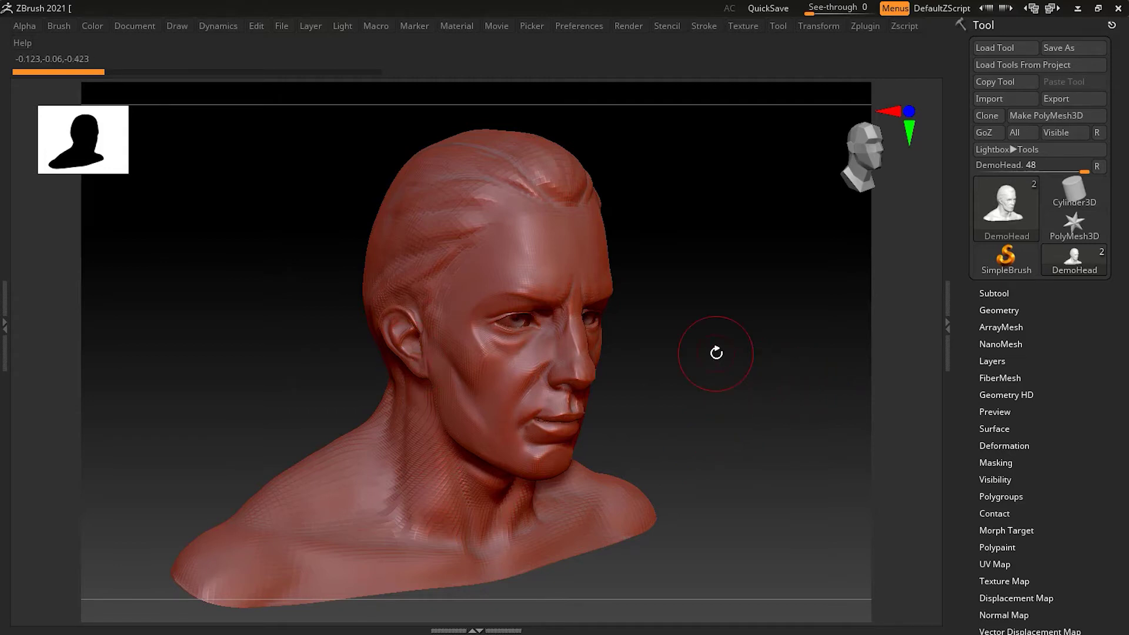
{"action": "key", "text": "space"}
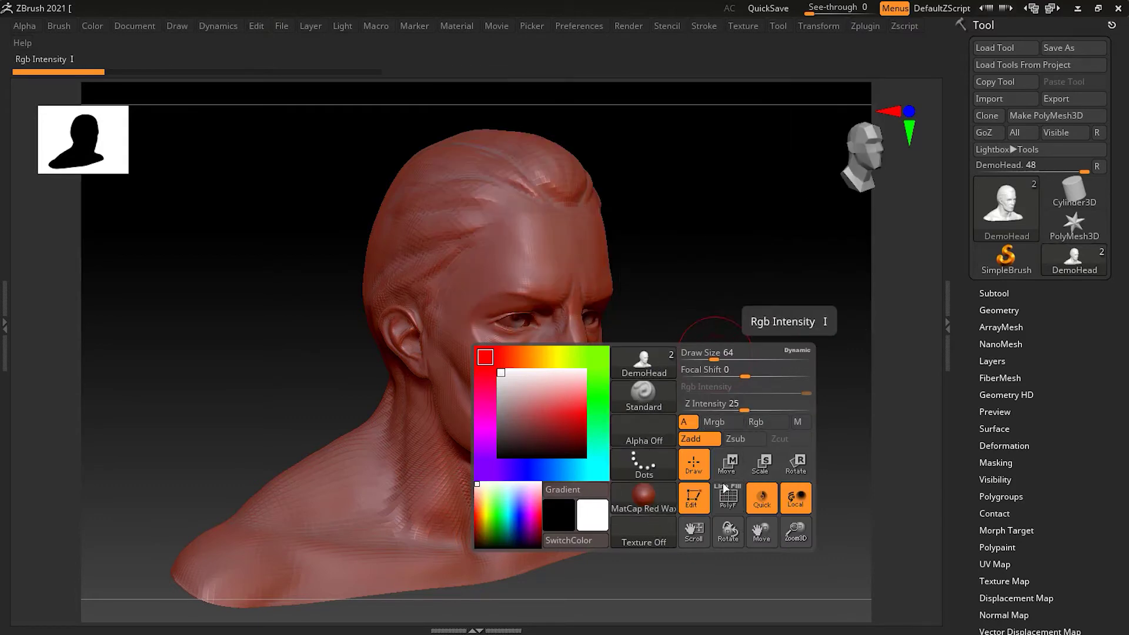
{"action": "left_click", "coordinate": [782, 474]}
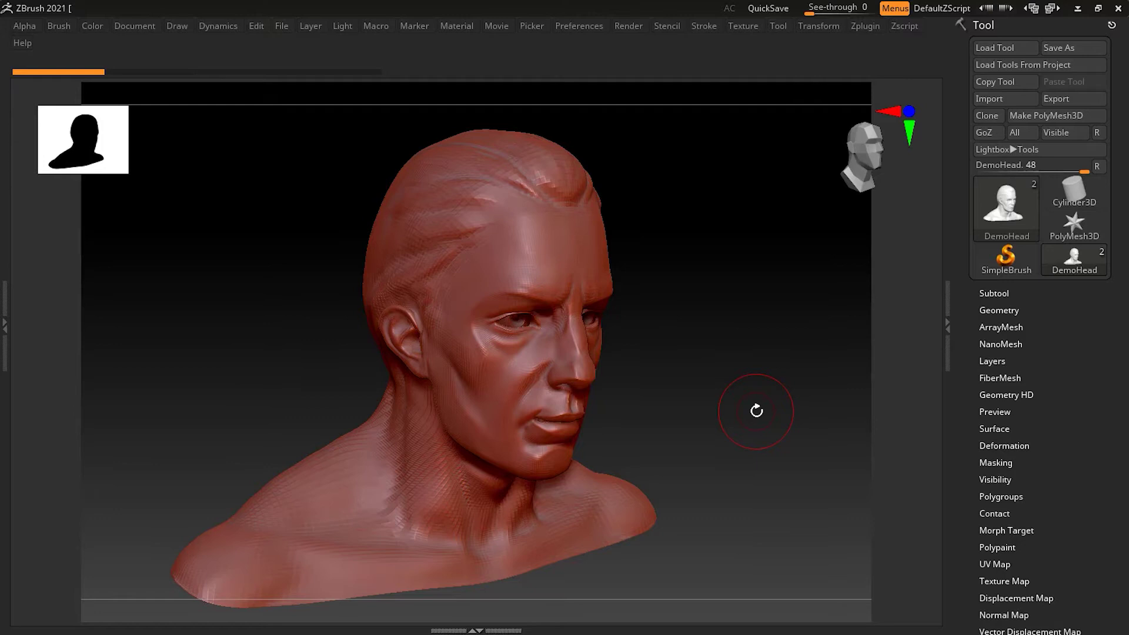
{"action": "key", "text": "Tab"}
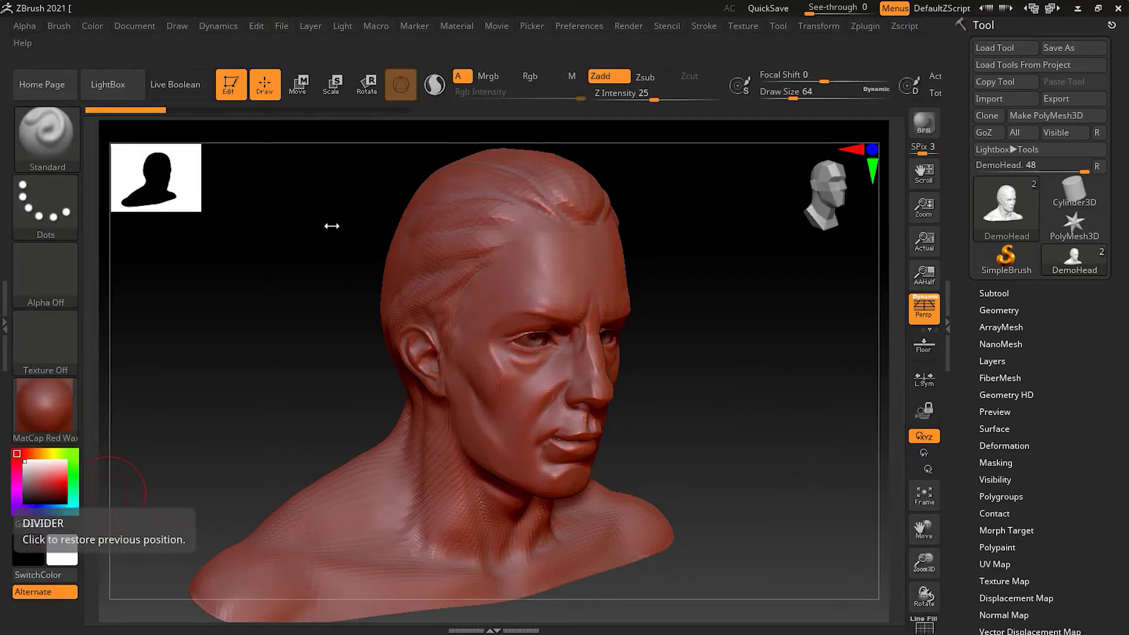
Sculpt trial strokes with the Standard brush across the neck, forehead and face, and undo them
{"action": "left_click", "coordinate": [47, 136]}
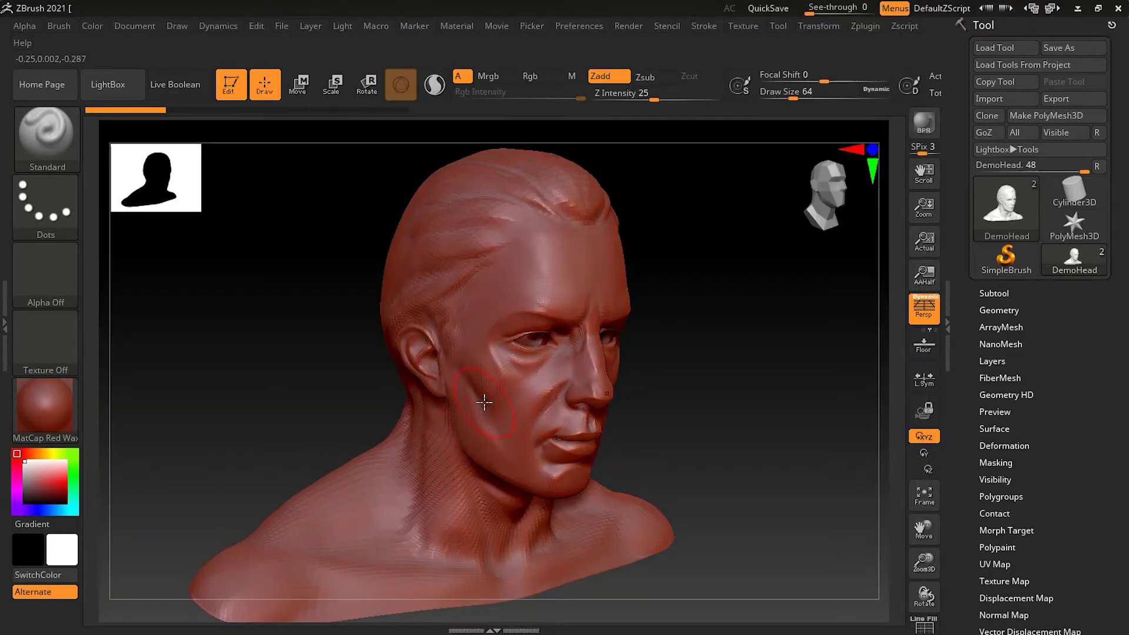
{"action": "mouse_move", "coordinate": [403, 470]}
{"action": "left_mouse_down", "text": "shift"}
{"action": "mouse_move", "coordinate": [281, 516]}
{"action": "mouse_move", "coordinate": [273, 565]}
{"action": "mouse_move", "coordinate": [323, 588]}
{"action": "mouse_move", "coordinate": [450, 517]}
{"action": "left_mouse_up", "text": "shift"}
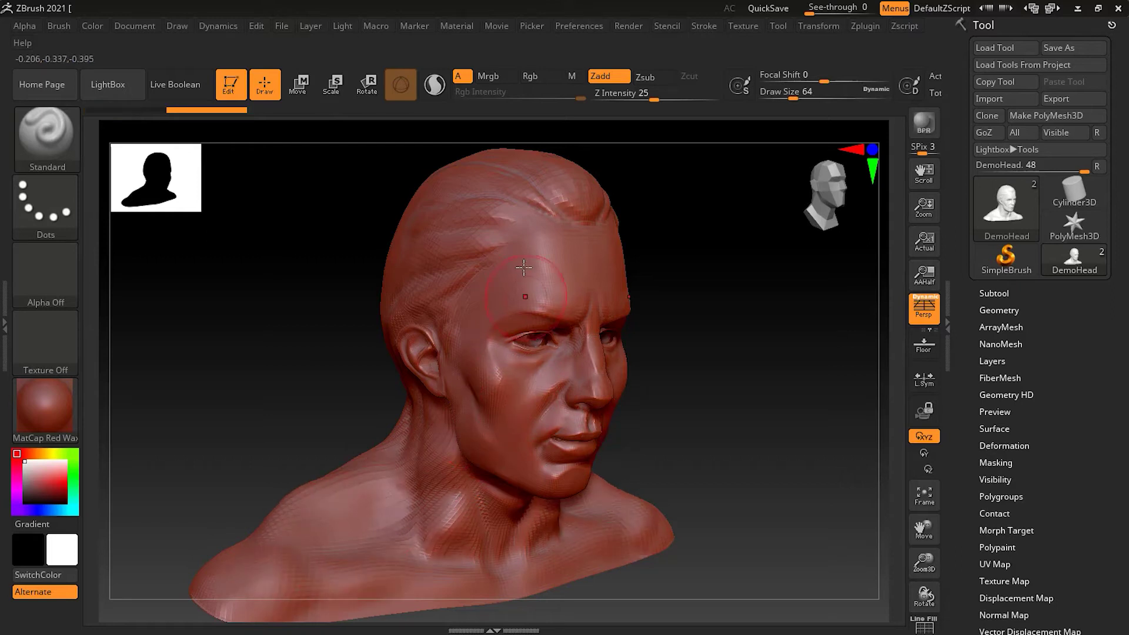
{"action": "mouse_move", "coordinate": [524, 267]}
{"action": "left_mouse_down"}
{"action": "mouse_move", "coordinate": [576, 301]}
{"action": "mouse_move", "coordinate": [596, 368]}
{"action": "mouse_move", "coordinate": [570, 439]}
{"action": "mouse_move", "coordinate": [511, 509]}
{"action": "mouse_move", "coordinate": [482, 521]}
{"action": "left_mouse_up"}
{"action": "mouse_move", "coordinate": [529, 318]}
{"action": "left_mouse_down"}
{"action": "mouse_move", "coordinate": [471, 333]}
{"action": "mouse_move", "coordinate": [383, 532]}
{"action": "mouse_move", "coordinate": [275, 547]}
{"action": "mouse_move", "coordinate": [400, 423]}
{"action": "left_mouse_up"}
{"action": "key", "text": "ctrl+z"}
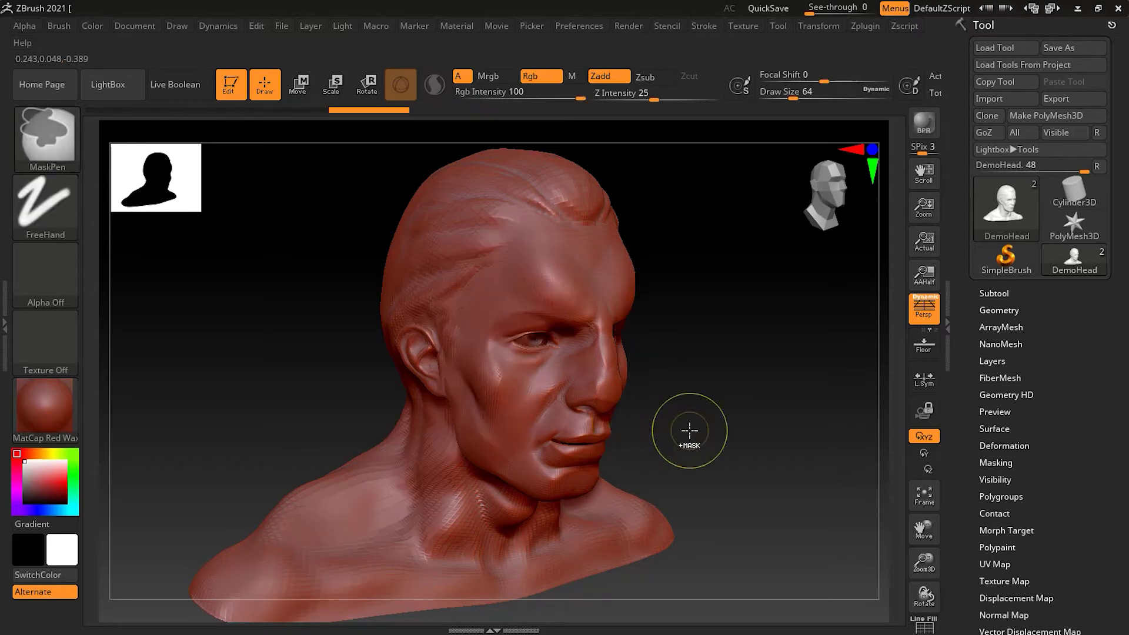
{"action": "key", "text": "ctrl+z"}
{"action": "key", "text": "ctrl+z"}
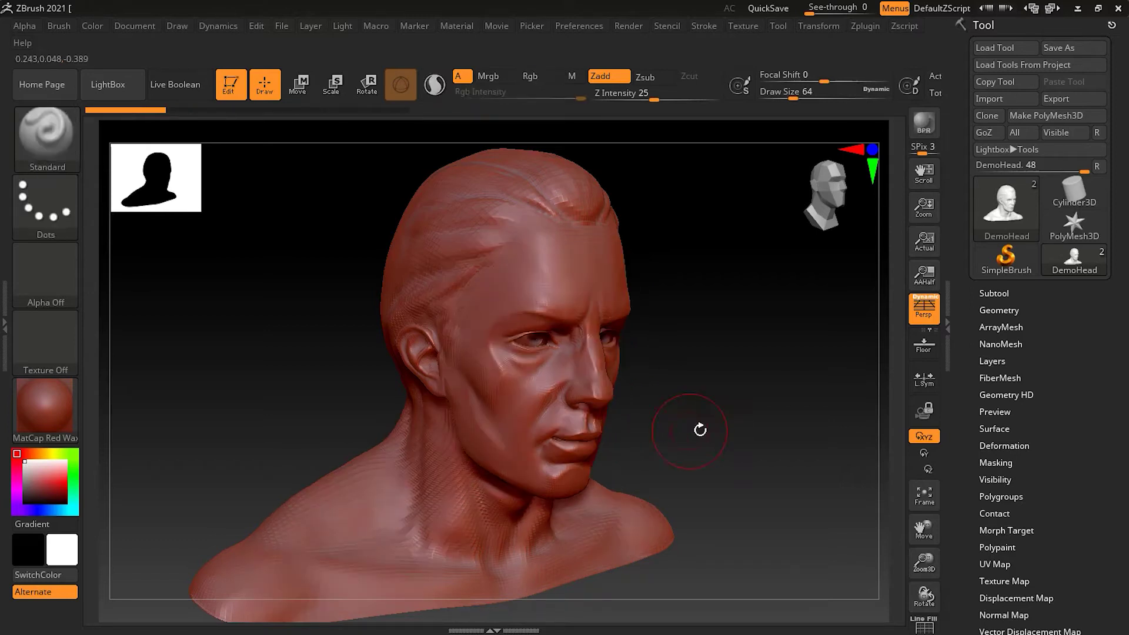
Review the available stroke types, and try Dots strokes over the forehead, neck and shoulders, undoing them
{"action": "left_click", "coordinate": [47, 207]}
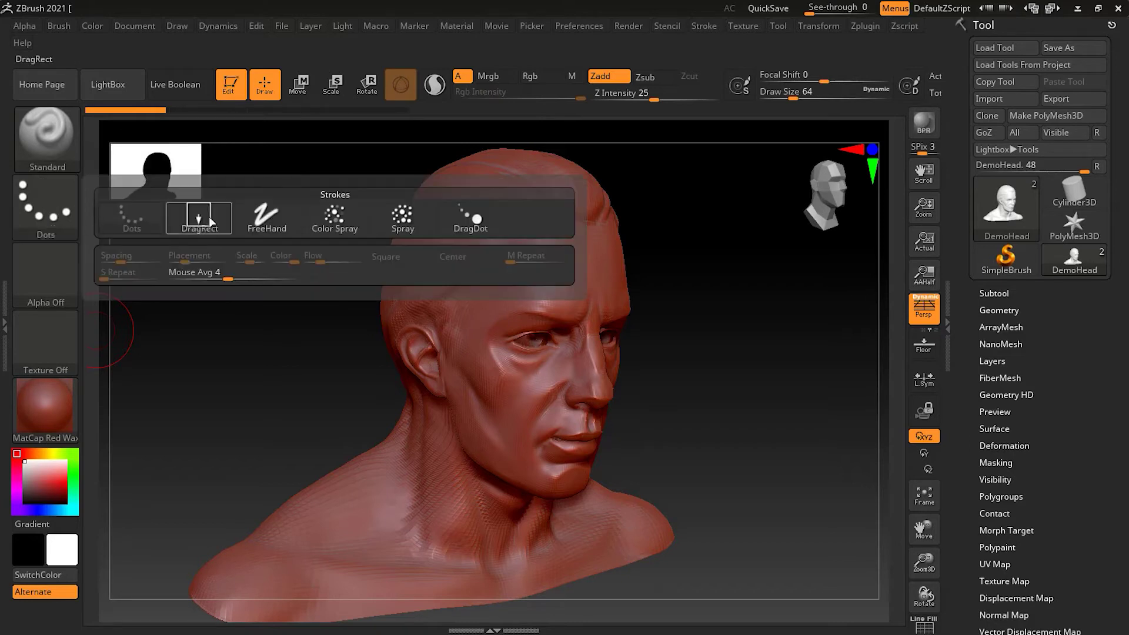
{"action": "mouse_move", "coordinate": [149, 226]}
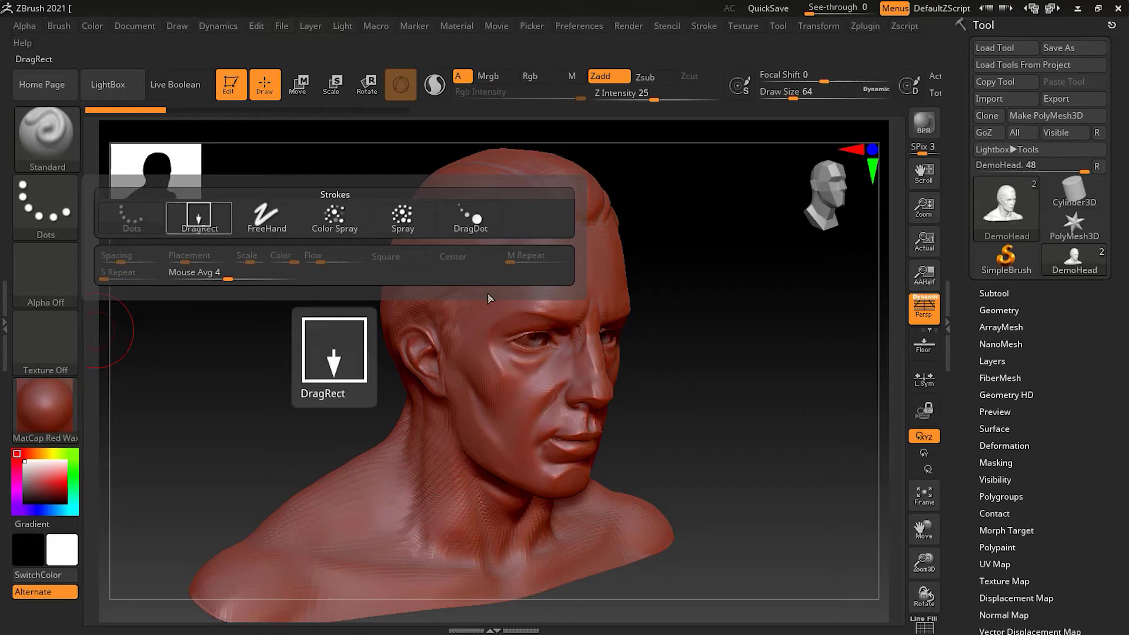
{"action": "mouse_move", "coordinate": [551, 242]}
{"action": "left_mouse_down"}
{"action": "mouse_move", "coordinate": [479, 311]}
{"action": "mouse_move", "coordinate": [462, 345]}
{"action": "mouse_move", "coordinate": [489, 416]}
{"action": "mouse_move", "coordinate": [465, 450]}
{"action": "mouse_move", "coordinate": [412, 468]}
{"action": "mouse_move", "coordinate": [394, 494]}
{"action": "mouse_move", "coordinate": [305, 549]}
{"action": "mouse_move", "coordinate": [309, 577]}
{"action": "mouse_move", "coordinate": [484, 560]}
{"action": "mouse_move", "coordinate": [497, 512]}
{"action": "mouse_move", "coordinate": [474, 415]}
{"action": "mouse_move", "coordinate": [474, 326]}
{"action": "mouse_move", "coordinate": [525, 262]}
{"action": "left_mouse_up"}
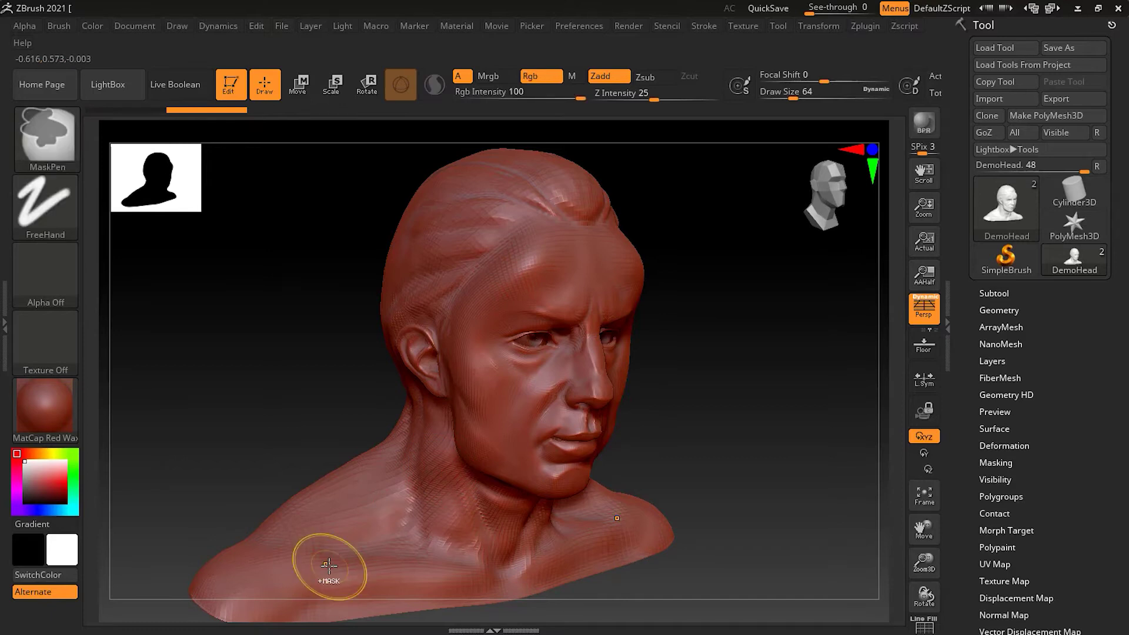
{"action": "key", "text": "ctrl+z"}
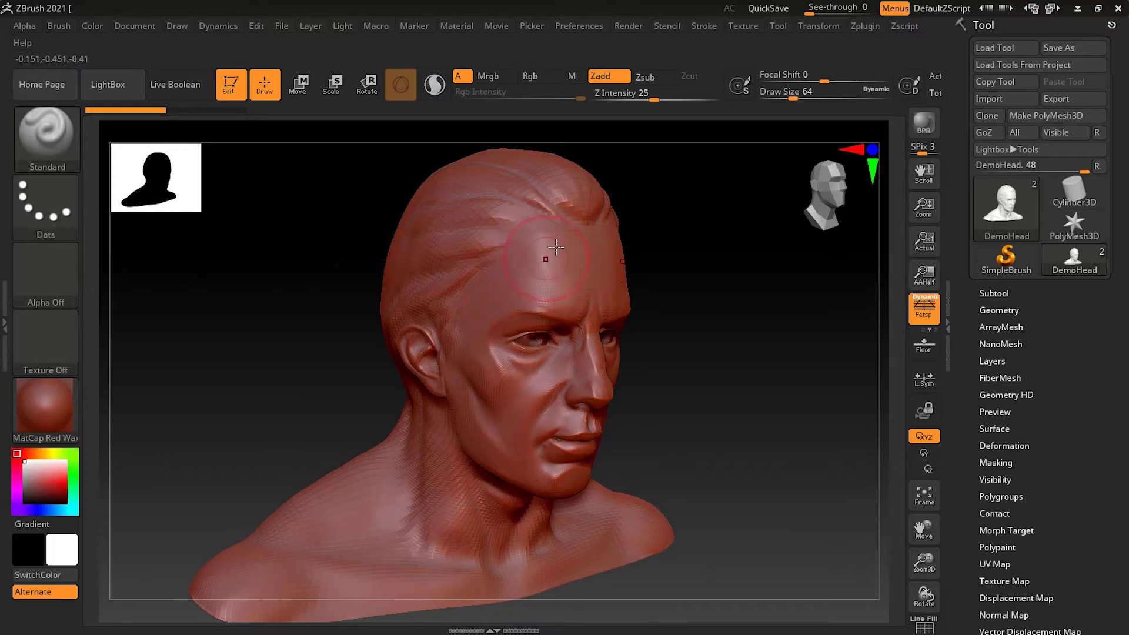
{"action": "key", "text": "ctrl+shift+z"}
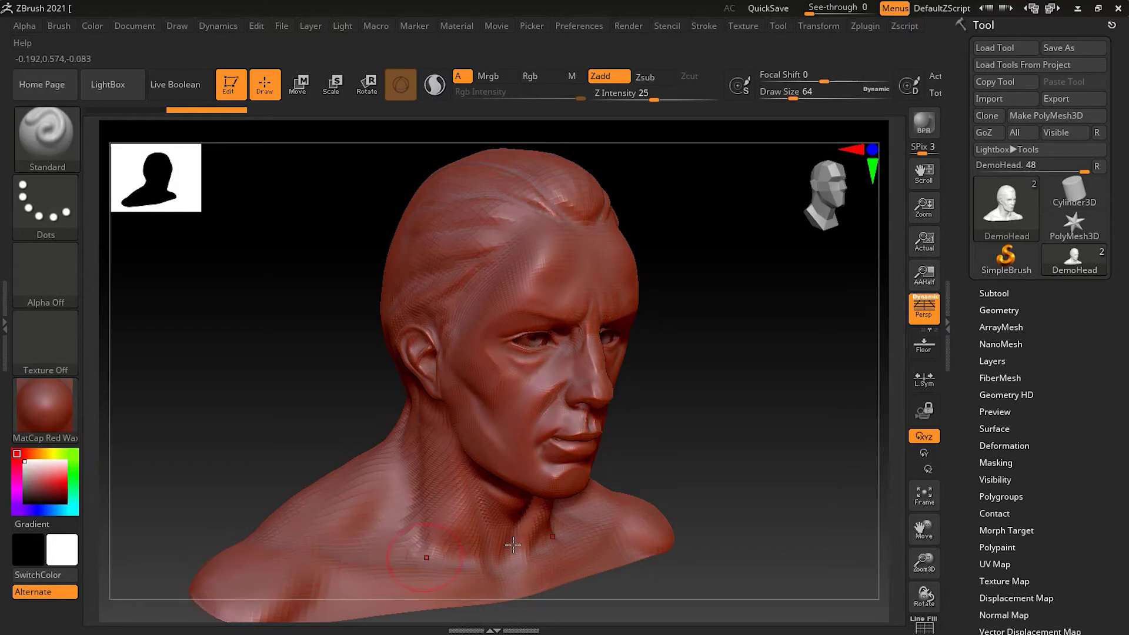
{"action": "key", "text": "ctrl+z"}
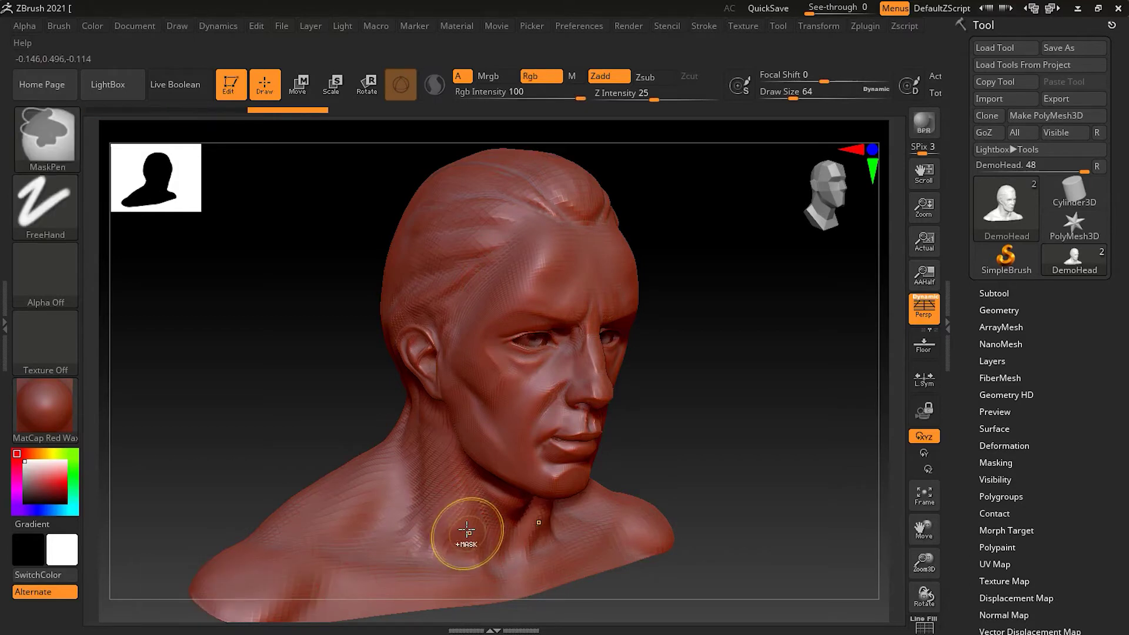
{"action": "key", "text": "ctrl+z"}
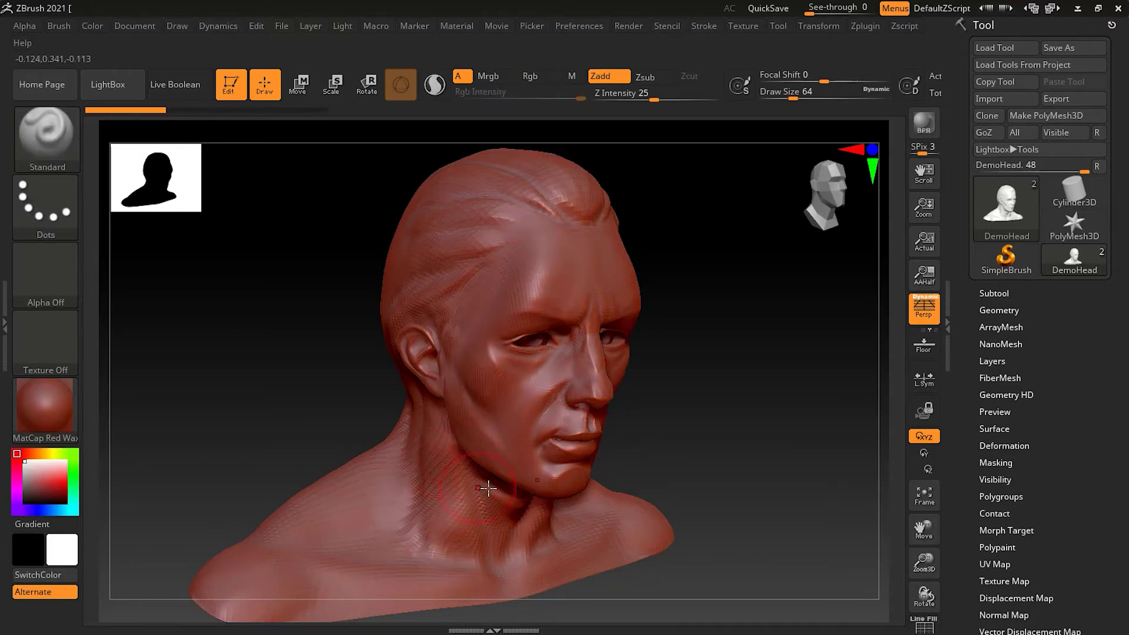
{"action": "key", "text": "ctrl+shift+z"}
{"action": "key", "text": "ctrl+z"}
Try Standard brush strokes across the back of the shoulders and undo each one
{"action": "mouse_move", "coordinate": [227, 415]}
{"action": "left_mouse_down"}
{"action": "mouse_move", "coordinate": [382, 435]}
{"action": "mouse_move", "coordinate": [607, 393]}
{"action": "mouse_move", "coordinate": [576, 388]}
{"action": "mouse_move", "coordinate": [603, 414]}
{"action": "mouse_move", "coordinate": [711, 360]}
{"action": "left_mouse_up"}
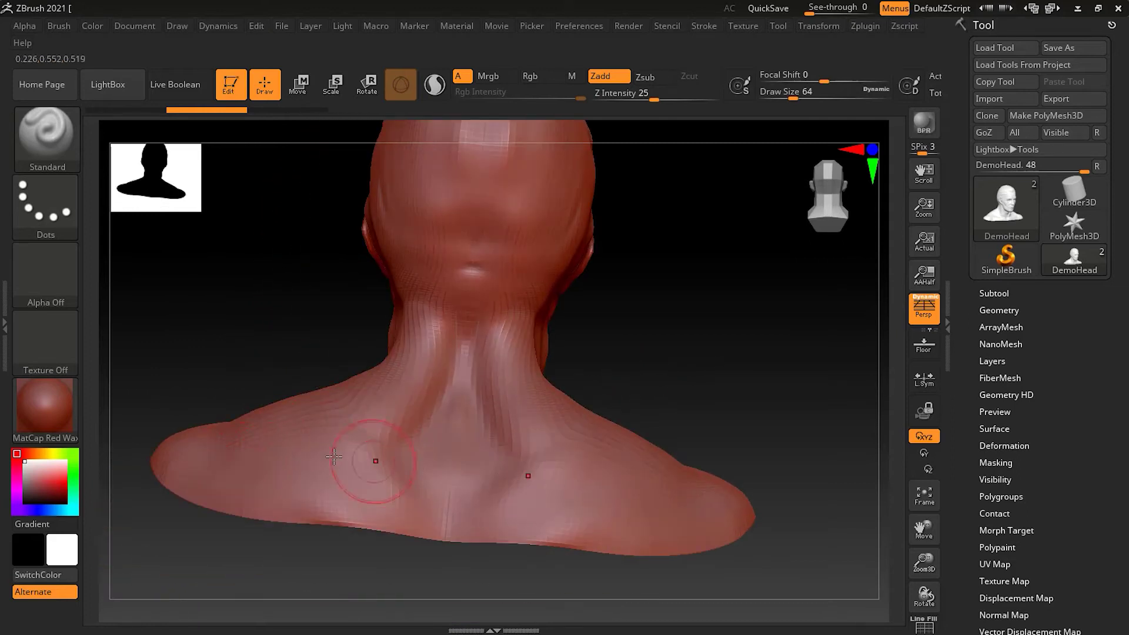
{"action": "left_click_drag", "start_coordinate": [202, 459], "coordinate": [653, 488]}
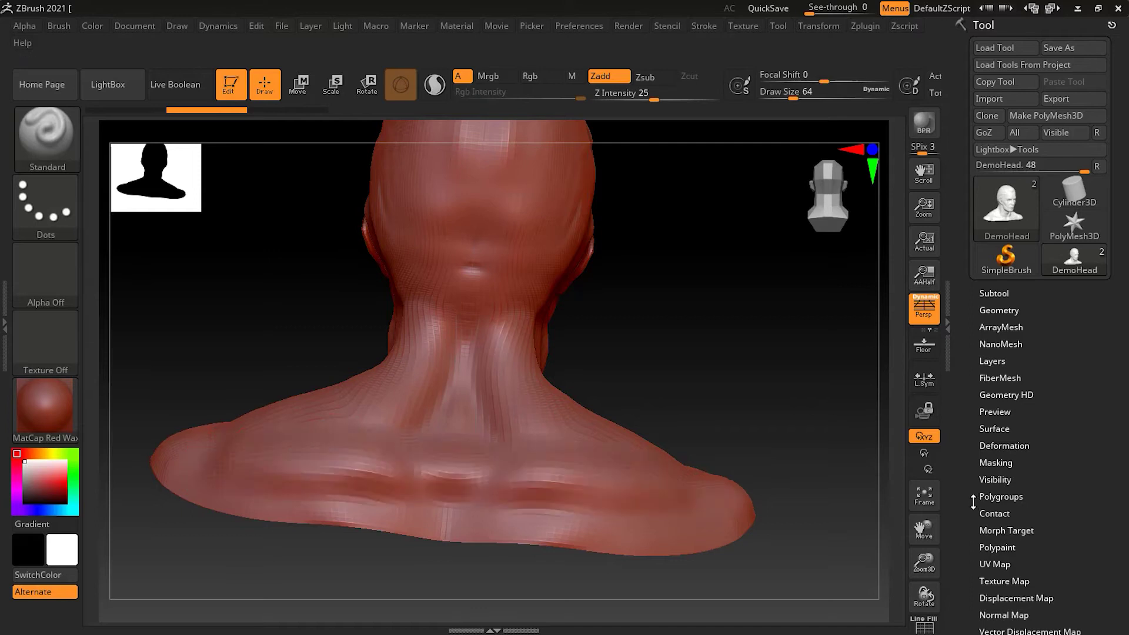
{"action": "key", "text": "ctrl+z"}
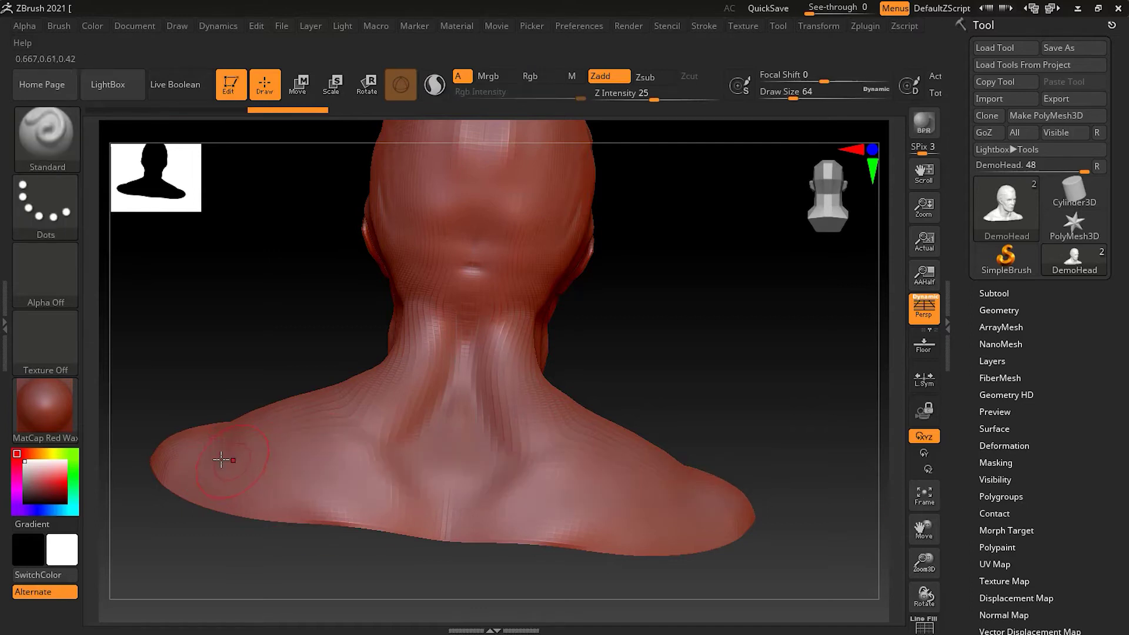
{"action": "left_click_drag", "start_coordinate": [221, 457], "coordinate": [676, 522]}
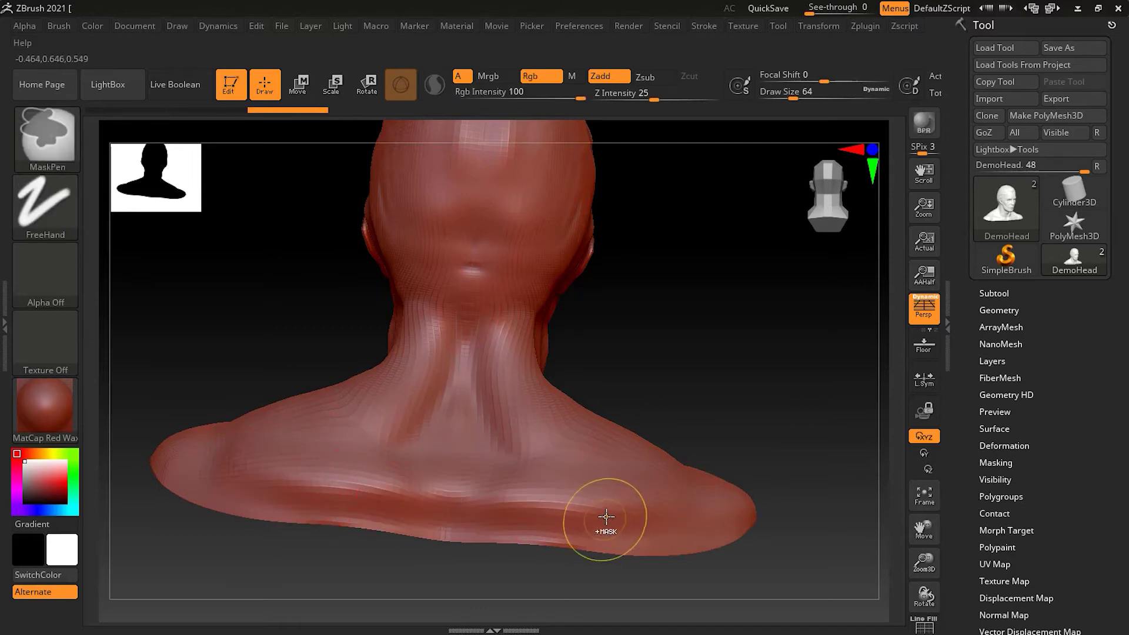
{"action": "key", "text": "ctrl+z"}
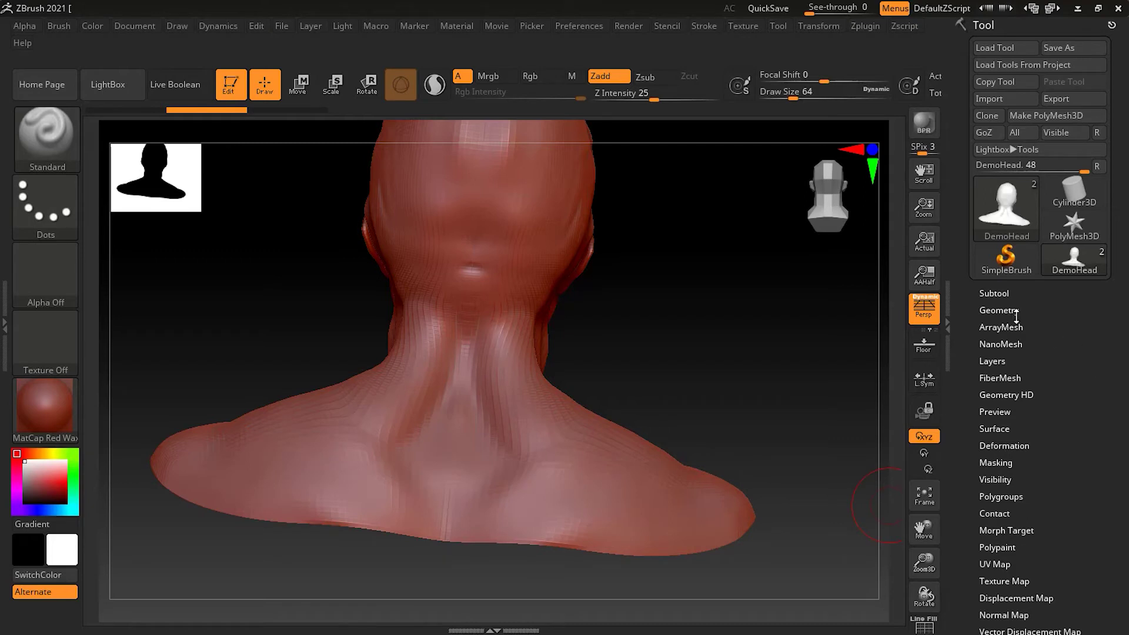
Subdivide the DemoHead geometry up to SDiv 7
{"action": "left_click", "coordinate": [1014, 312]}
{"action": "left_click", "coordinate": [997, 431]}
{"action": "left_click", "coordinate": [997, 431]}
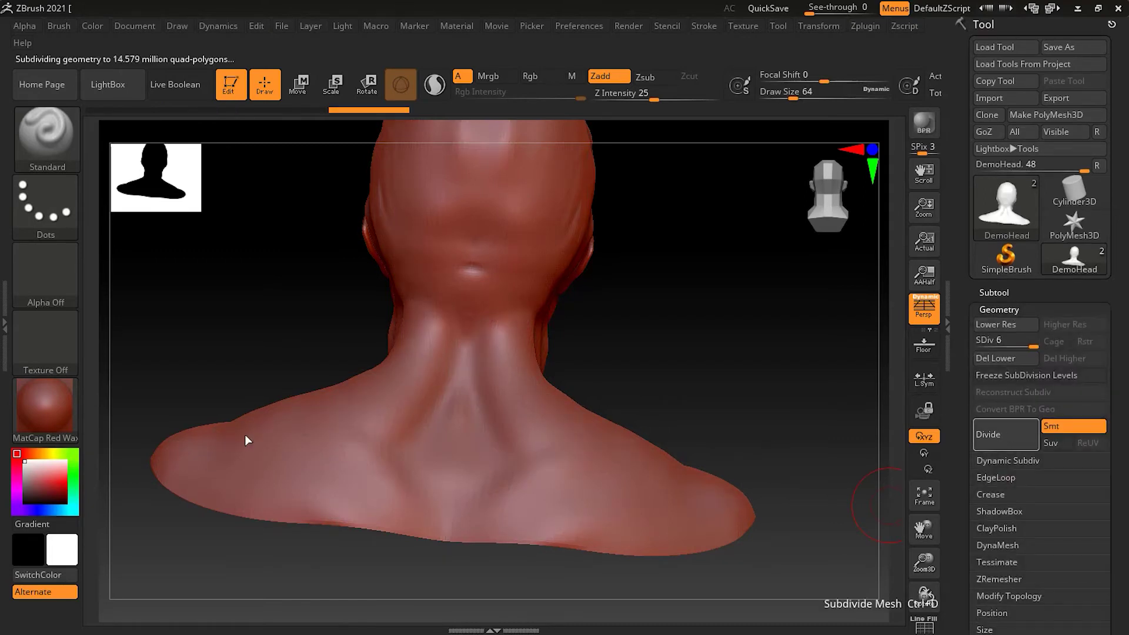
Sculpt a trial groove across the back of the shoulders on the subdivided mesh and undo it
{"action": "left_click_drag", "start_coordinate": [611, 514], "coordinate": [305, 464]}
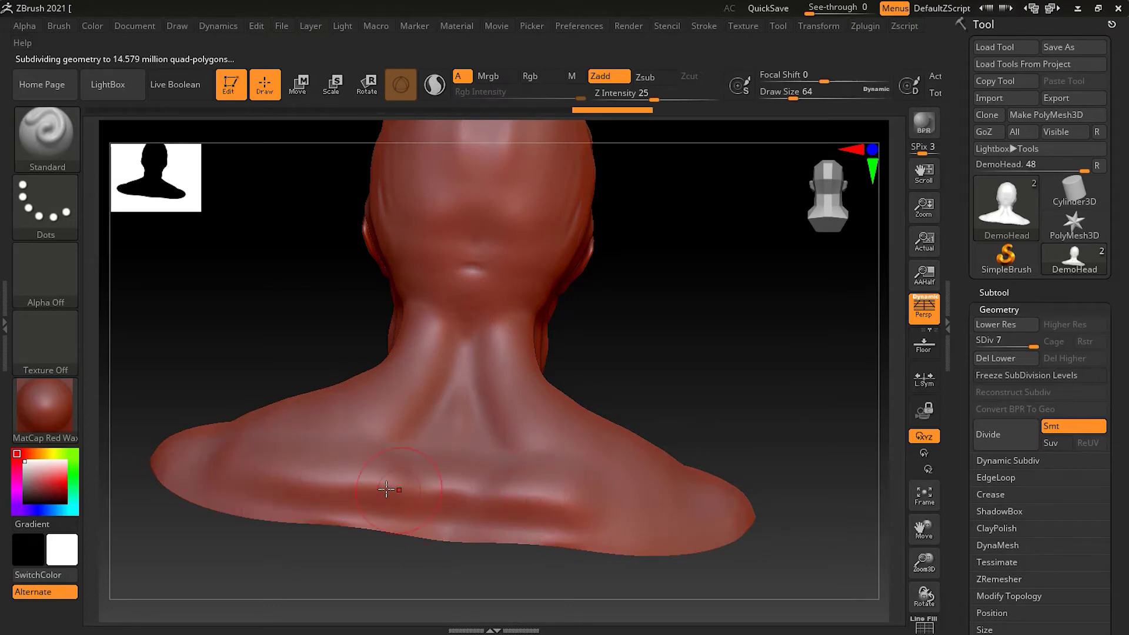
{"action": "key", "text": "ctrl"}
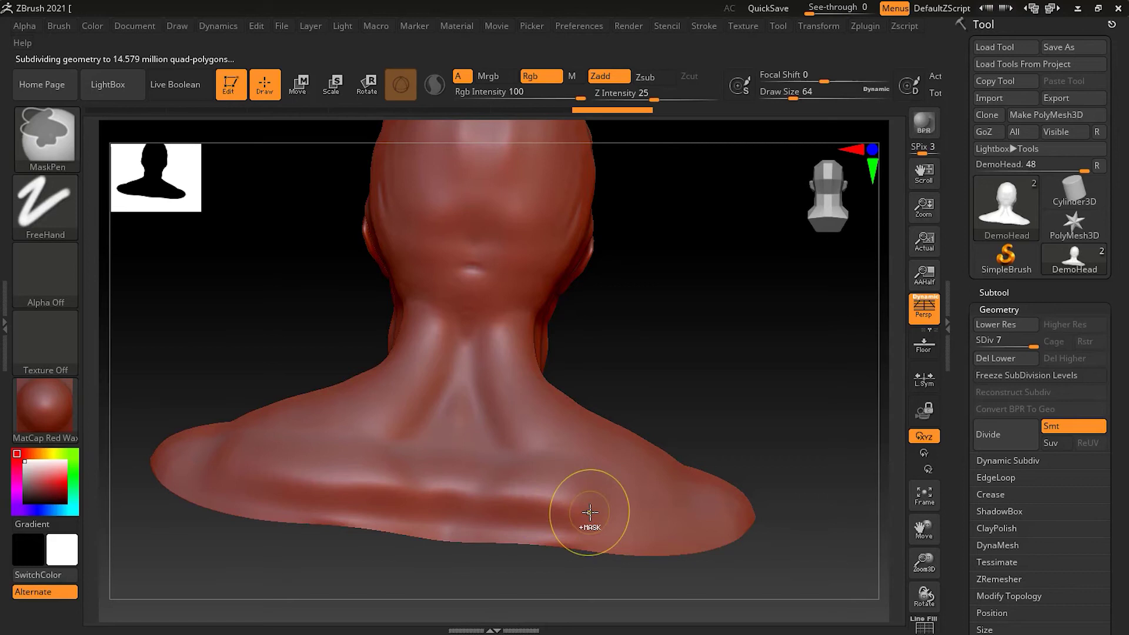
{"action": "key", "text": "ctrl+z"}
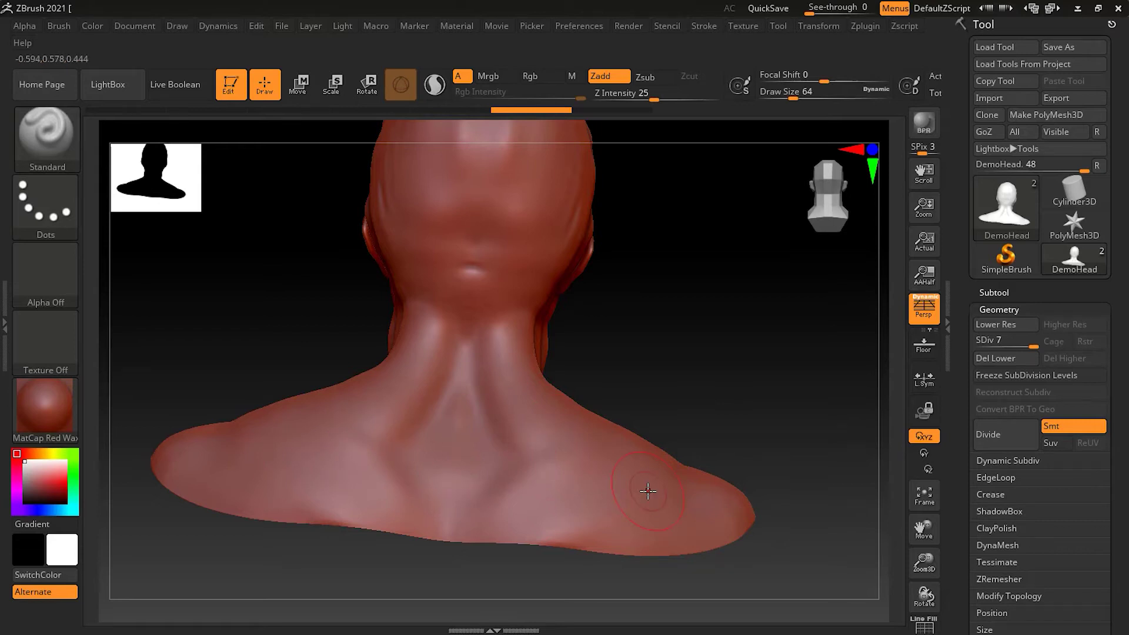
Try a Dots stroke across the back of the shoulders on the subdivided mesh and undo it
{"action": "left_click", "coordinate": [53, 208]}
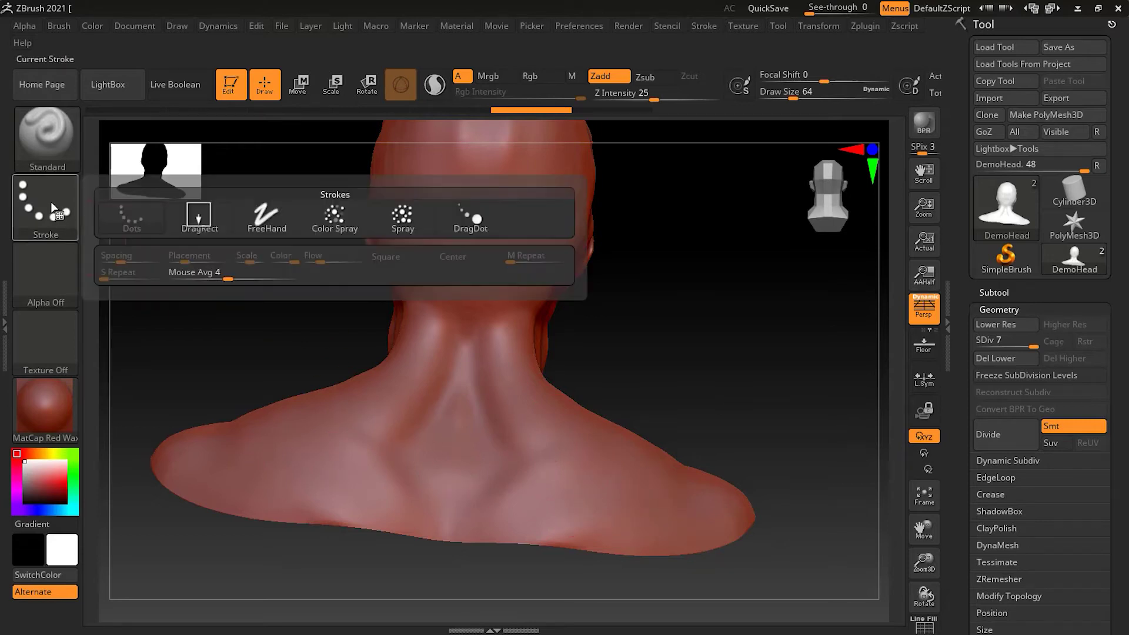
{"action": "left_click", "coordinate": [117, 228]}
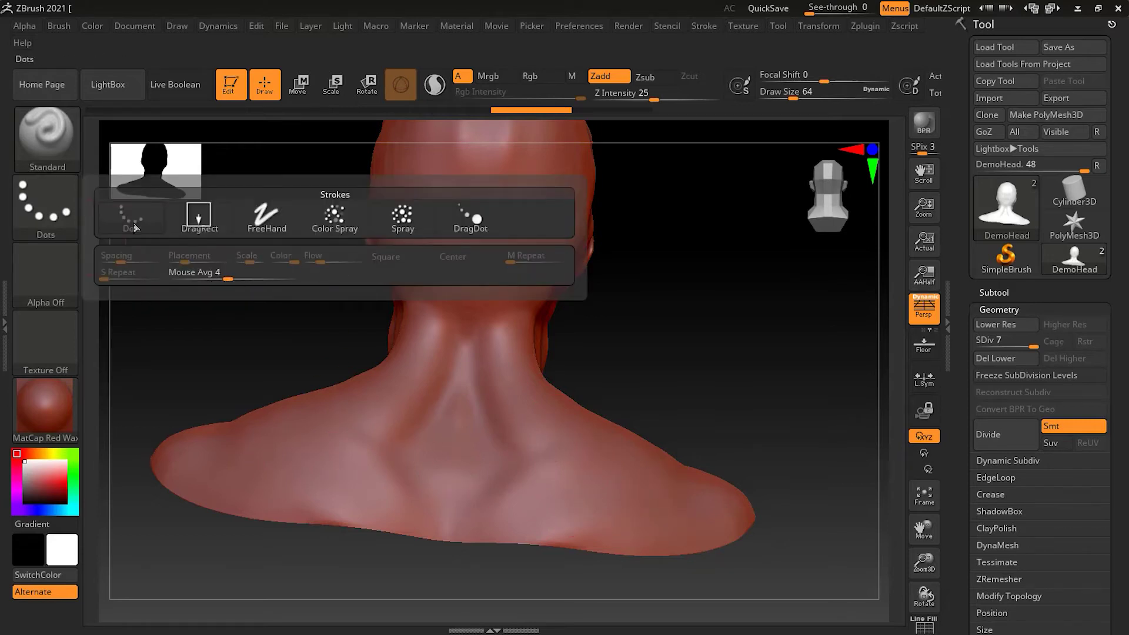
{"action": "left_click", "coordinate": [64, 209]}
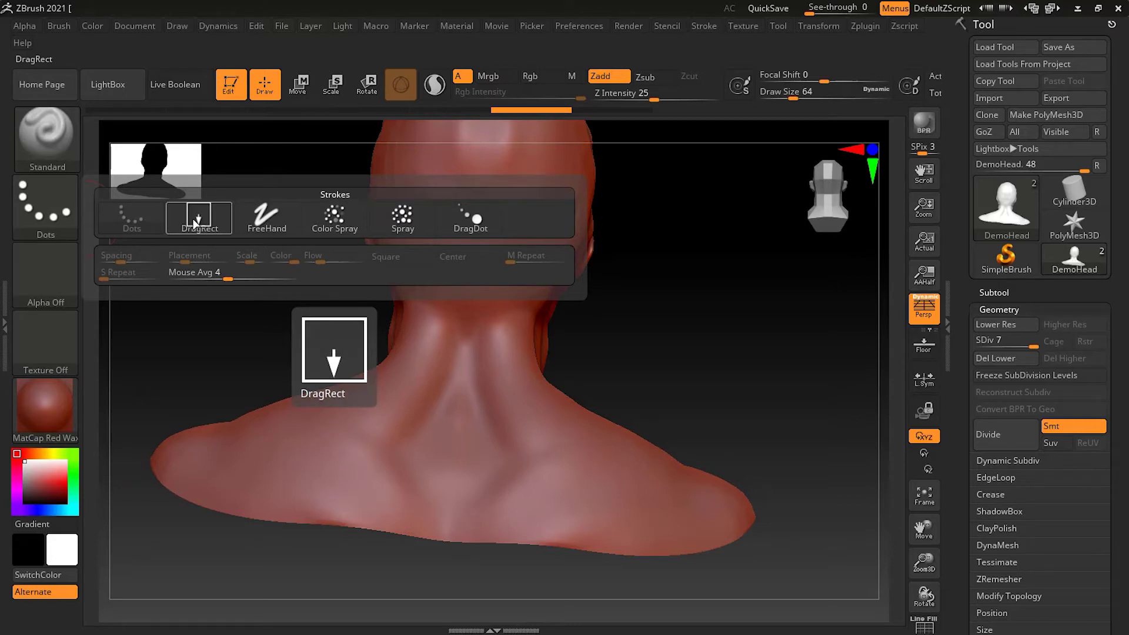
{"action": "mouse_move", "coordinate": [278, 474]}
{"action": "left_mouse_down"}
{"action": "mouse_move", "coordinate": [397, 502]}
{"action": "mouse_move", "coordinate": [459, 437]}
{"action": "mouse_move", "coordinate": [573, 507]}
{"action": "mouse_move", "coordinate": [617, 473]}
{"action": "mouse_move", "coordinate": [671, 520]}
{"action": "mouse_move", "coordinate": [700, 500]}
{"action": "mouse_move", "coordinate": [608, 430]}
{"action": "mouse_move", "coordinate": [529, 444]}
{"action": "mouse_move", "coordinate": [475, 399]}
{"action": "mouse_move", "coordinate": [401, 413]}
{"action": "mouse_move", "coordinate": [330, 460]}
{"action": "mouse_move", "coordinate": [253, 454]}
{"action": "left_mouse_up"}
{"action": "key", "text": "ctrl"}
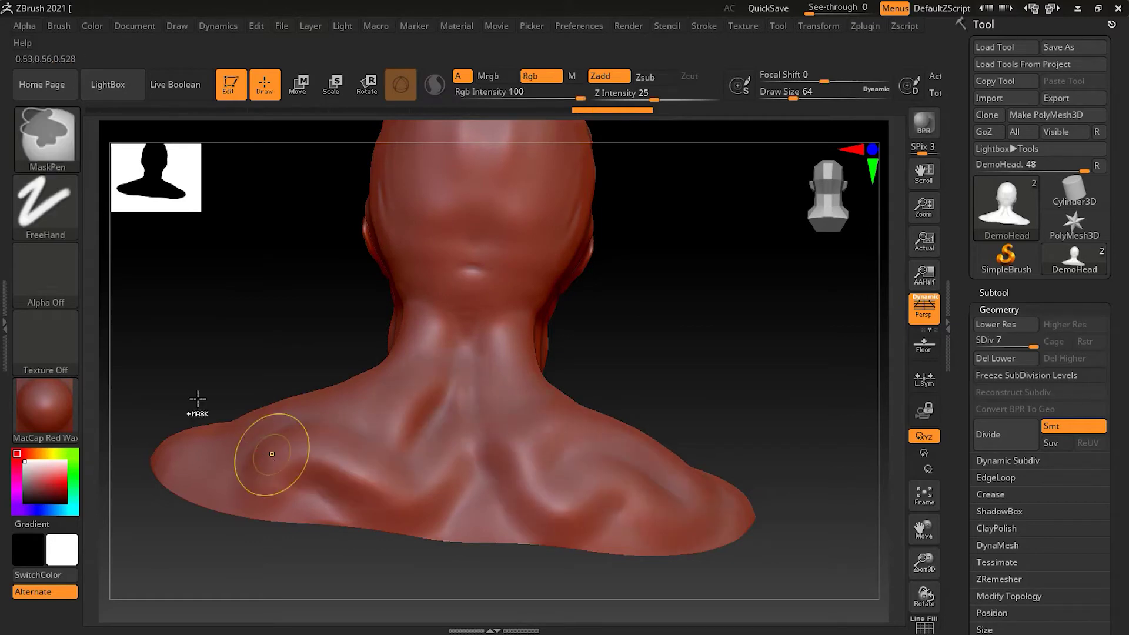
{"action": "key", "text": "ctrl+z"}
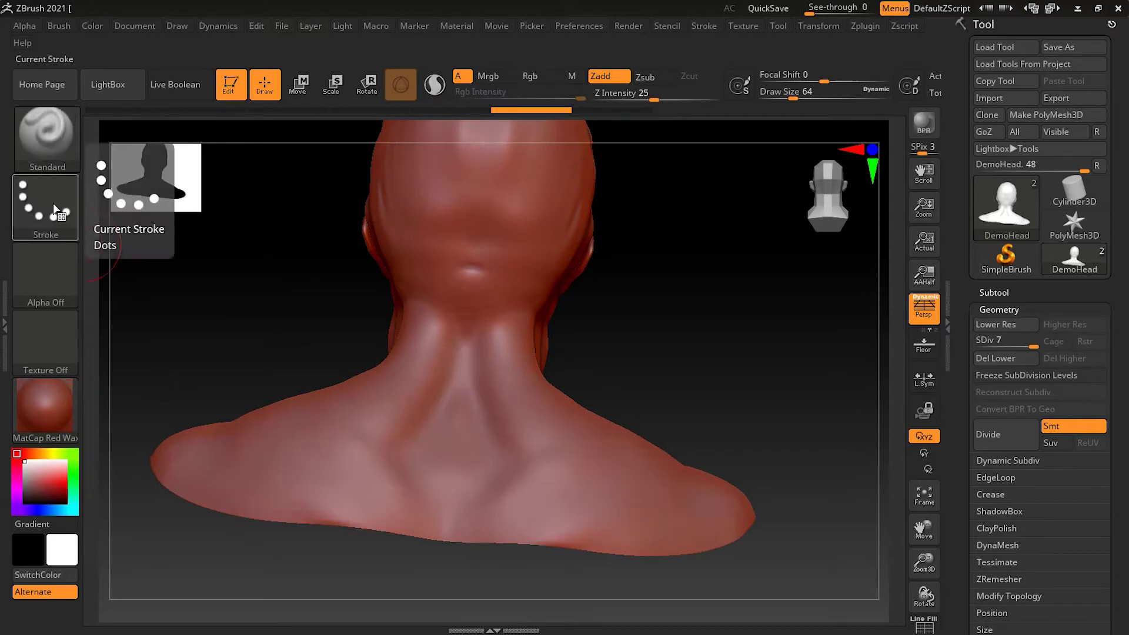
Switch the stroke type to DragRect, test it on the back of the shoulder, and set Z Intensity to 89
{"action": "left_click", "coordinate": [47, 206]}
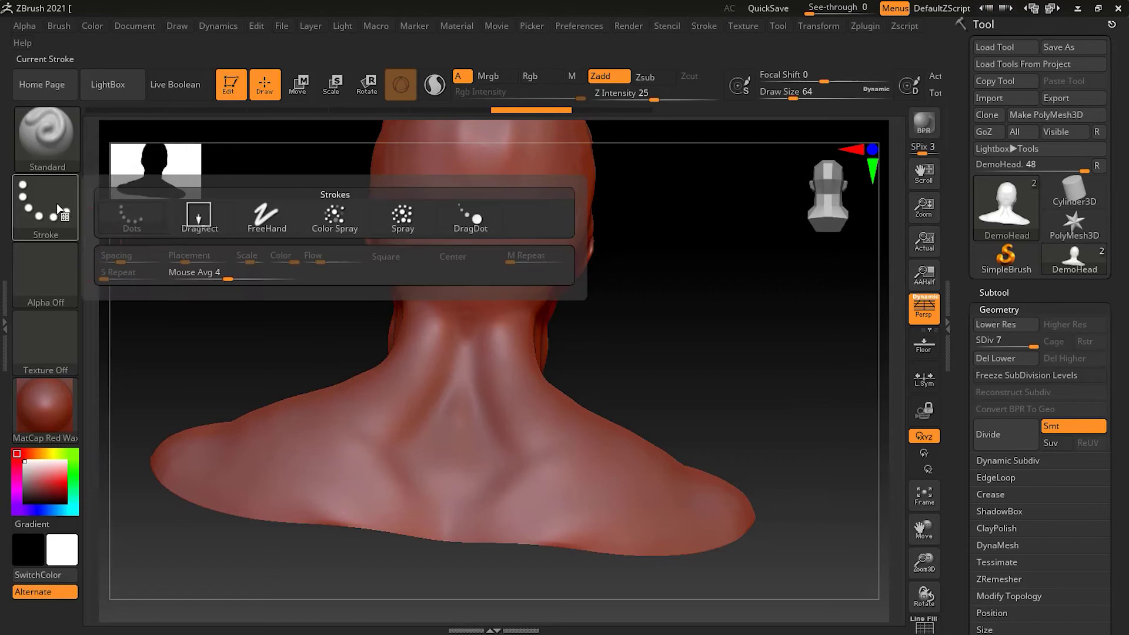
{"action": "left_click", "coordinate": [199, 219]}
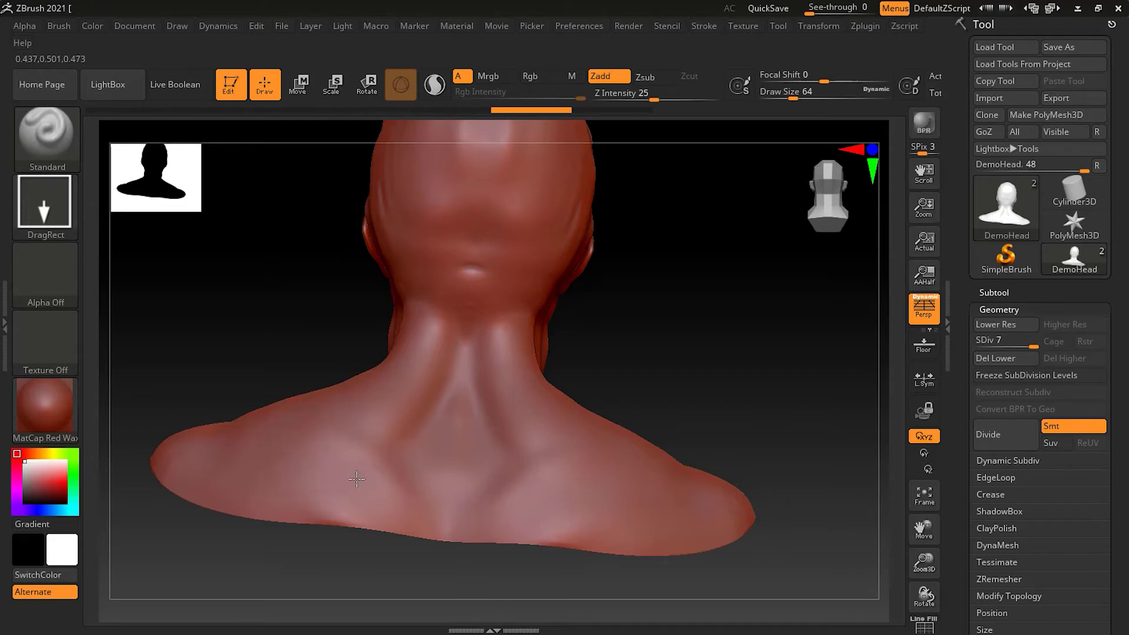
{"action": "left_click_drag", "start_coordinate": [365, 475], "coordinate": [371, 465]}
{"action": "left_click_drag", "start_coordinate": [761, 438], "coordinate": [550, 504]}
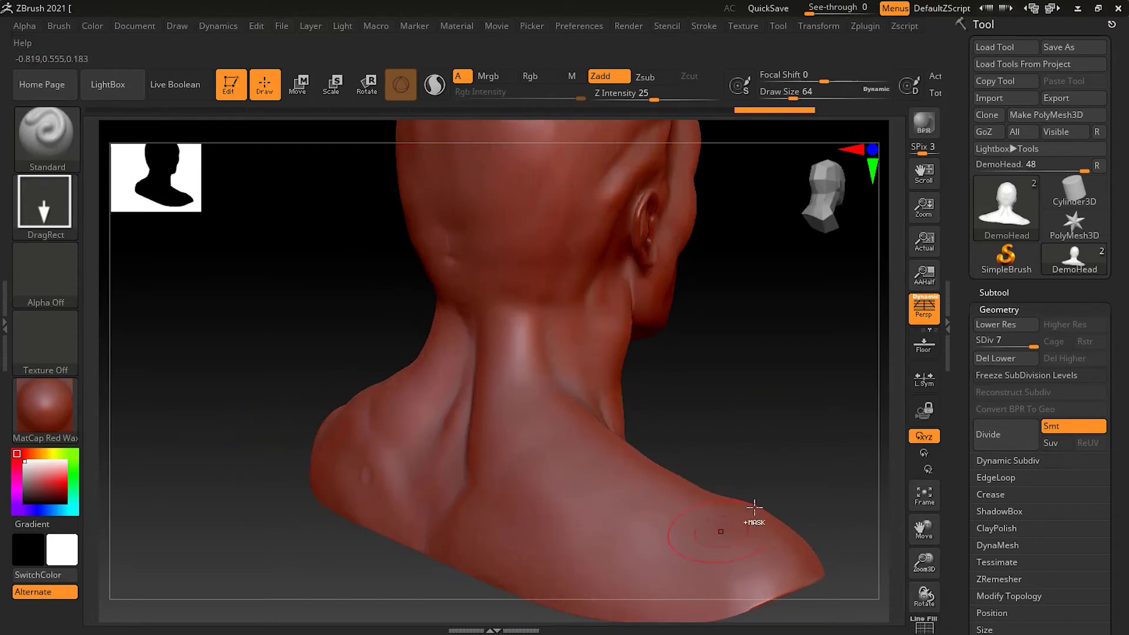
{"action": "key", "text": "ctrl"}
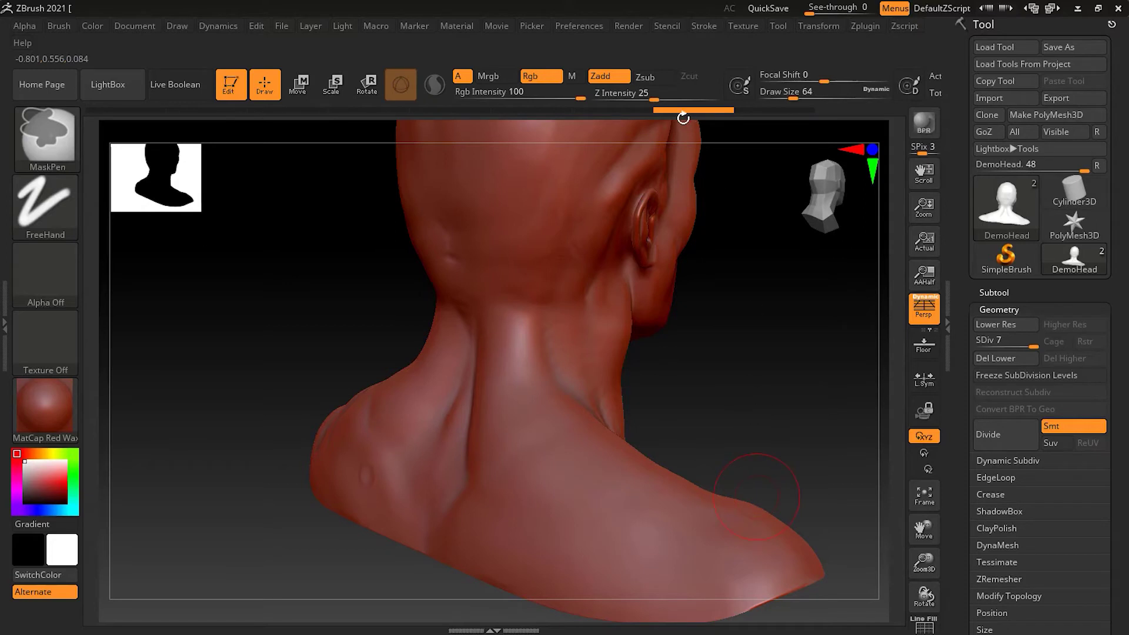
{"action": "left_click_drag", "start_coordinate": [653, 98], "coordinate": [709, 98]}
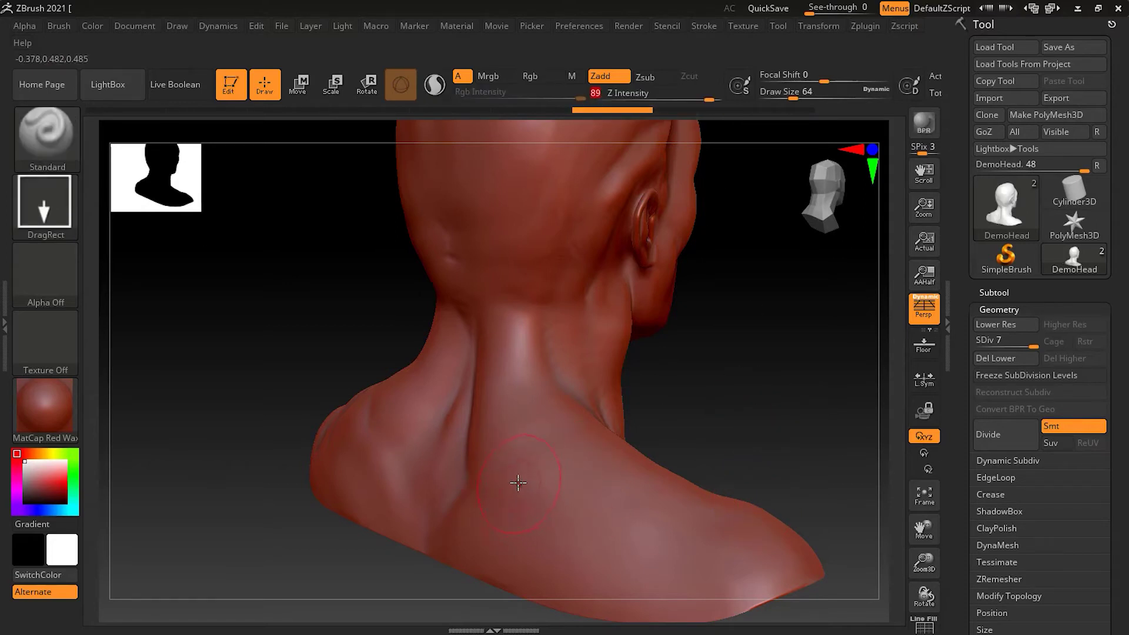
Pull out several large DragRect bumps across the back of the neck and upper shoulders
{"action": "left_click_drag", "start_coordinate": [525, 489], "coordinate": [474, 497]}
{"action": "left_click_drag", "start_coordinate": [409, 418], "coordinate": [457, 468]}
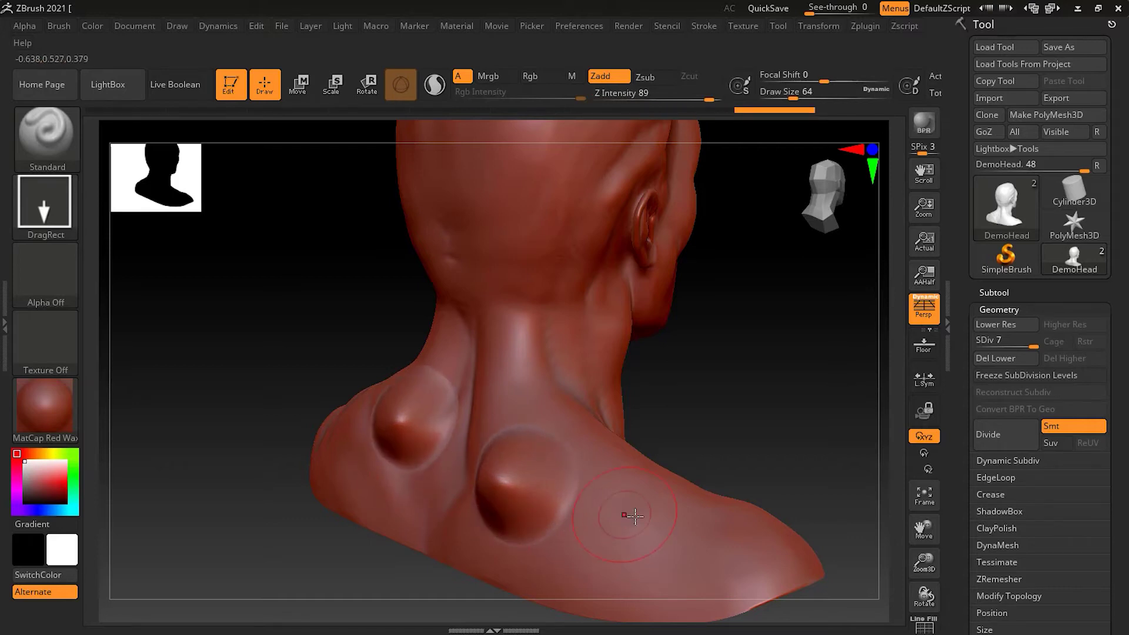
{"action": "left_click_drag", "start_coordinate": [656, 538], "coordinate": [675, 559]}
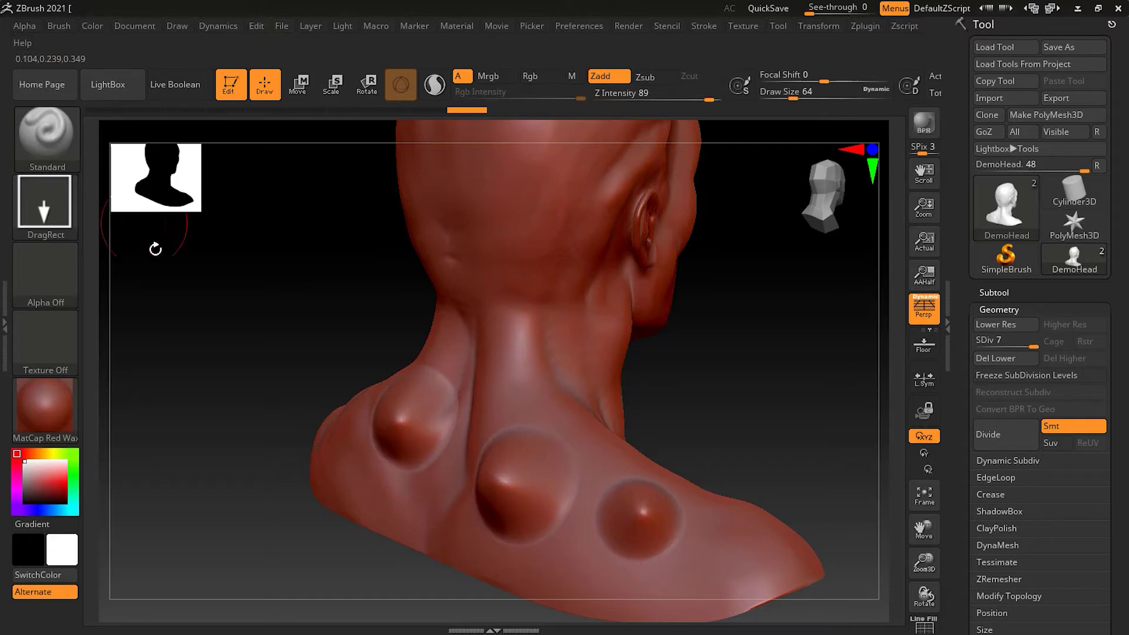
{"action": "left_click_drag", "start_coordinate": [518, 372], "coordinate": [467, 332]}
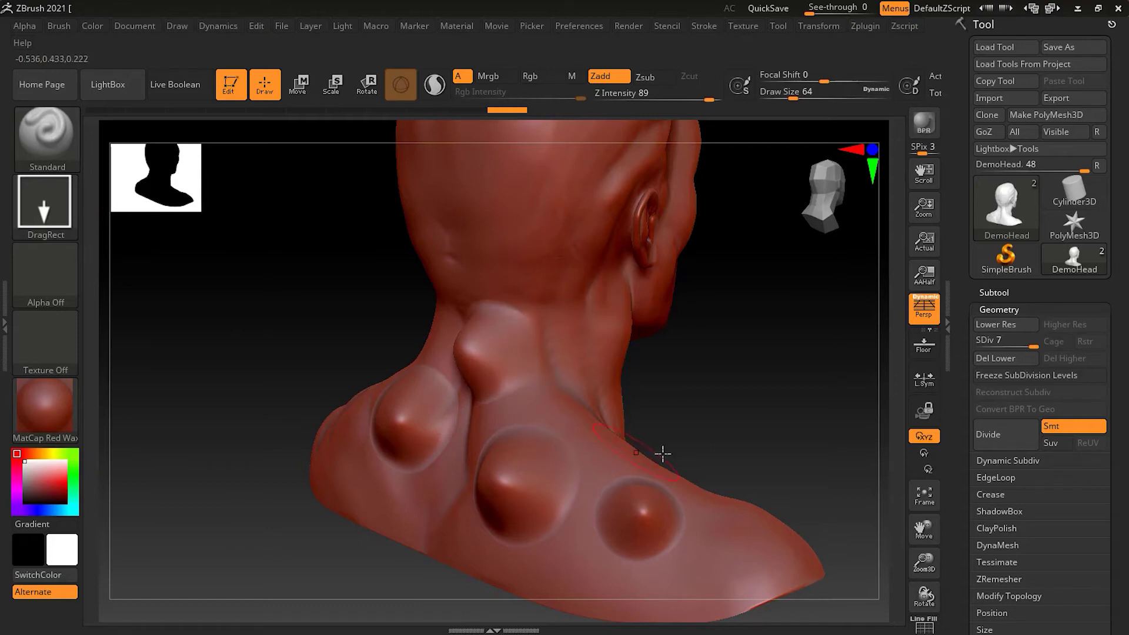
{"action": "left_click_drag", "start_coordinate": [707, 433], "coordinate": [466, 481]}
{"action": "left_click_drag", "start_coordinate": [253, 449], "coordinate": [308, 500]}
{"action": "left_click_drag", "start_coordinate": [410, 482], "coordinate": [462, 443]}
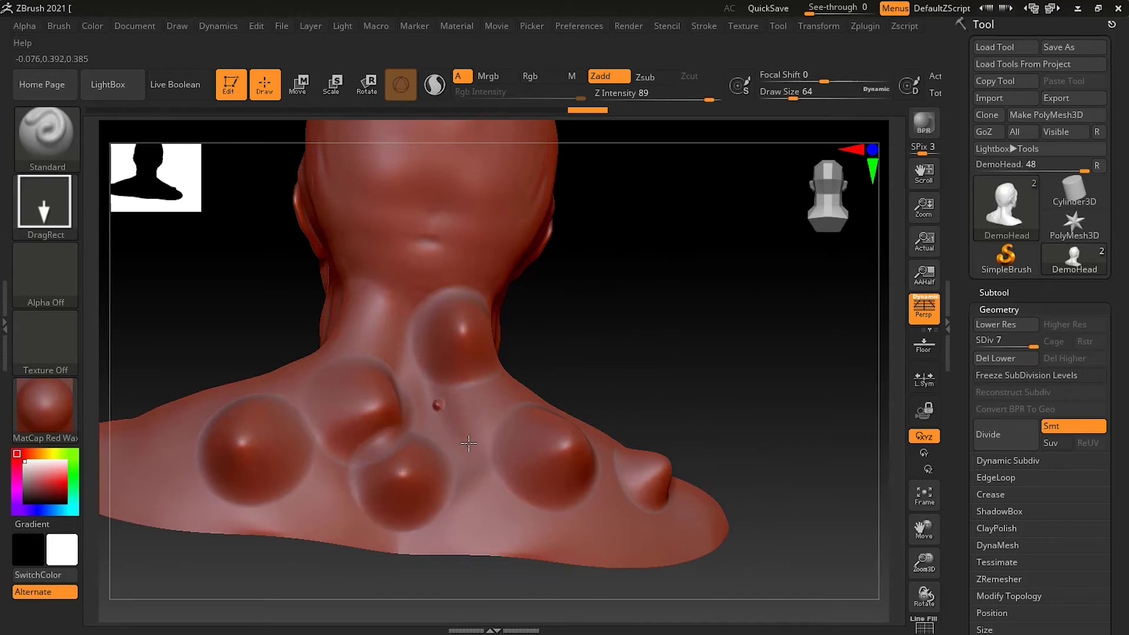
Add more DragRect bumps of varying sizes over the shoulder and along the side of the neck
{"action": "left_click_drag", "start_coordinate": [655, 365], "coordinate": [412, 465]}
{"action": "left_click_drag", "start_coordinate": [497, 497], "coordinate": [529, 461]}
{"action": "left_click_drag", "start_coordinate": [643, 510], "coordinate": [479, 449]}
{"action": "left_click_drag", "start_coordinate": [563, 375], "coordinate": [555, 344]}
{"action": "left_click_drag", "start_coordinate": [541, 434], "coordinate": [544, 408]}
{"action": "left_click_drag", "start_coordinate": [501, 501], "coordinate": [495, 479]}
{"action": "left_click_drag", "start_coordinate": [460, 565], "coordinate": [470, 523]}
{"action": "left_click_drag", "start_coordinate": [565, 491], "coordinate": [563, 478]}
{"action": "left_click_drag", "start_coordinate": [612, 438], "coordinate": [611, 428]}
{"action": "left_click_drag", "start_coordinate": [633, 377], "coordinate": [630, 361]}
{"action": "left_click_drag", "start_coordinate": [638, 310], "coordinate": [641, 297]}
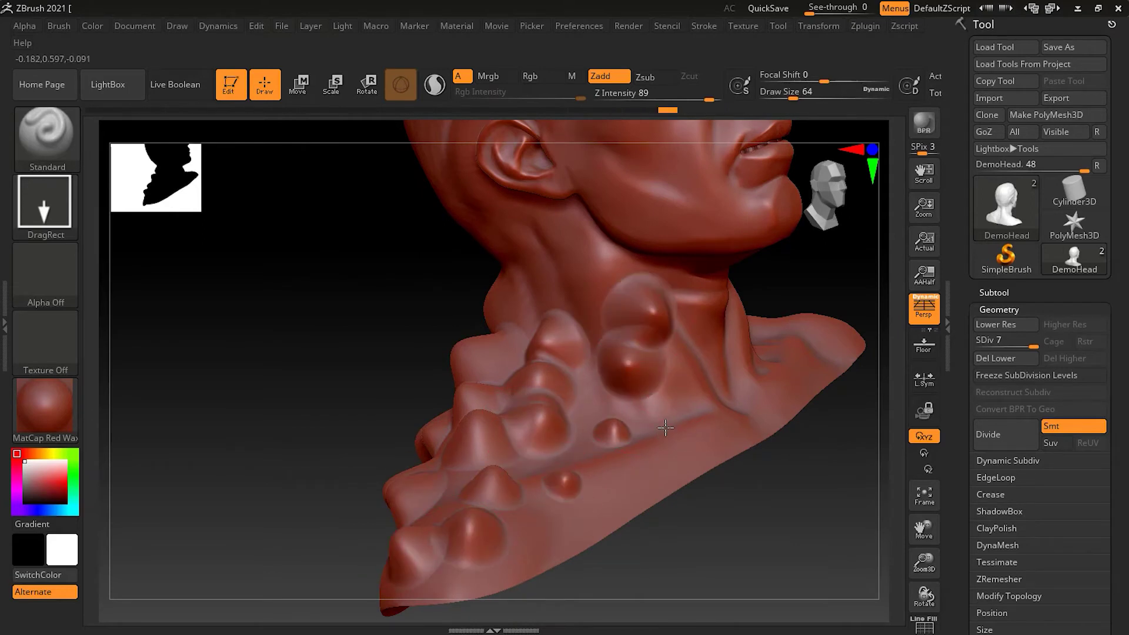
{"action": "left_click_drag", "start_coordinate": [739, 511], "coordinate": [692, 528]}
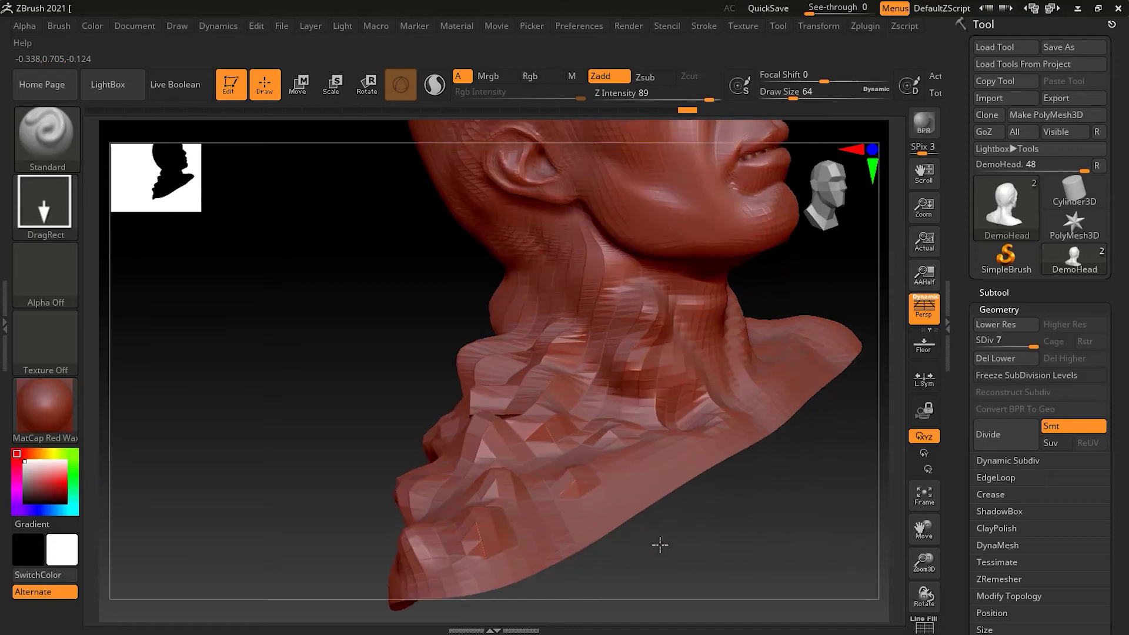
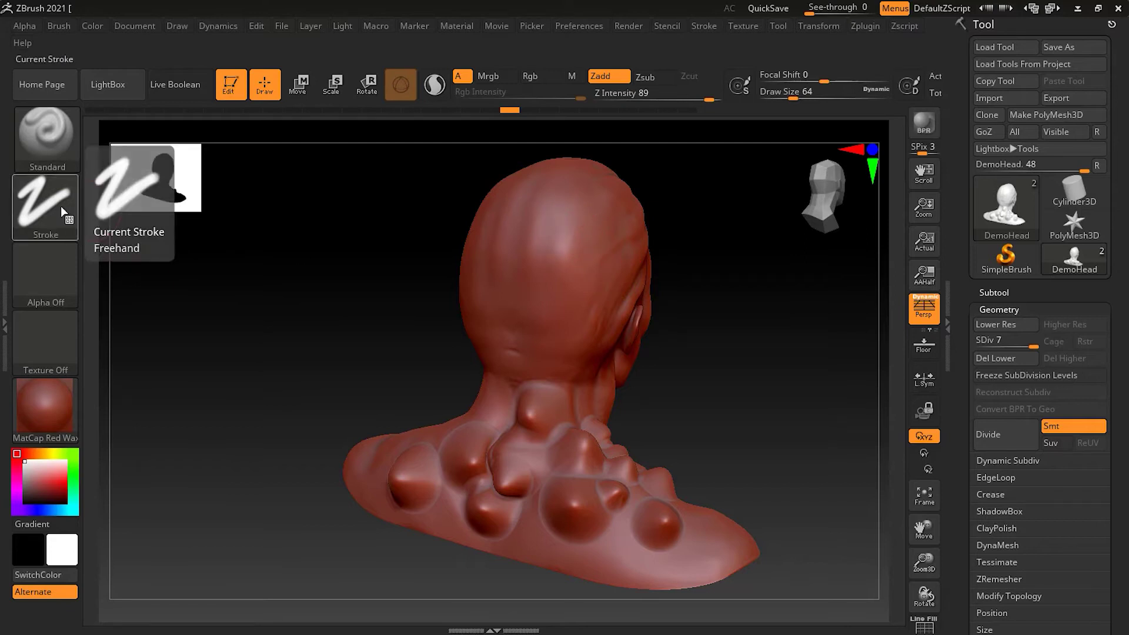
Try FreeHand strokes from the back of the head down to the shoulders and undo them
{"action": "mouse_move", "coordinate": [589, 185]}
{"action": "left_mouse_down"}
{"action": "mouse_move", "coordinate": [540, 230]}
{"action": "mouse_move", "coordinate": [530, 281]}
{"action": "mouse_move", "coordinate": [540, 347]}
{"action": "mouse_move", "coordinate": [583, 414]}
{"action": "mouse_move", "coordinate": [576, 468]}
{"action": "mouse_move", "coordinate": [488, 496]}
{"action": "left_mouse_up"}
{"action": "mouse_move", "coordinate": [264, 412]}
{"action": "left_mouse_down"}
{"action": "mouse_move", "coordinate": [328, 444]}
{"action": "mouse_move", "coordinate": [263, 436]}
{"action": "mouse_move", "coordinate": [251, 459]}
{"action": "mouse_move", "coordinate": [329, 464]}
{"action": "left_mouse_up"}
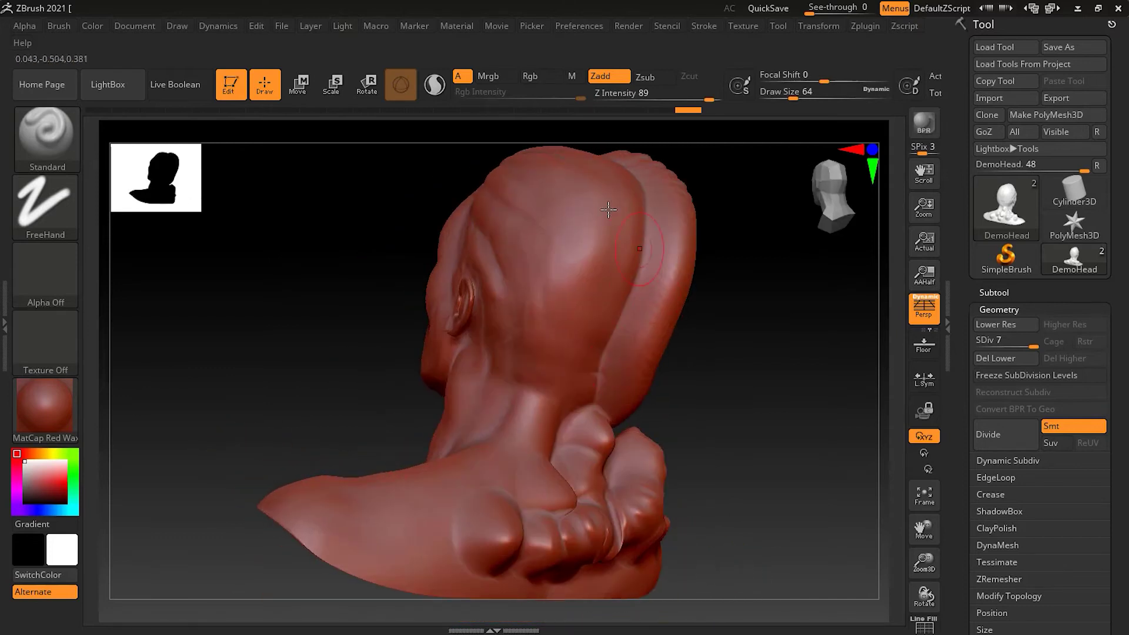
{"action": "mouse_move", "coordinate": [595, 188]}
{"action": "left_mouse_down"}
{"action": "mouse_move", "coordinate": [577, 305]}
{"action": "mouse_move", "coordinate": [486, 456]}
{"action": "mouse_move", "coordinate": [445, 497]}
{"action": "mouse_move", "coordinate": [316, 521]}
{"action": "left_mouse_up"}
{"action": "mouse_move", "coordinate": [797, 326]}
{"action": "left_mouse_down"}
{"action": "mouse_move", "coordinate": [771, 323]}
{"action": "mouse_move", "coordinate": [776, 345]}
{"action": "mouse_move", "coordinate": [808, 366]}
{"action": "left_mouse_up"}
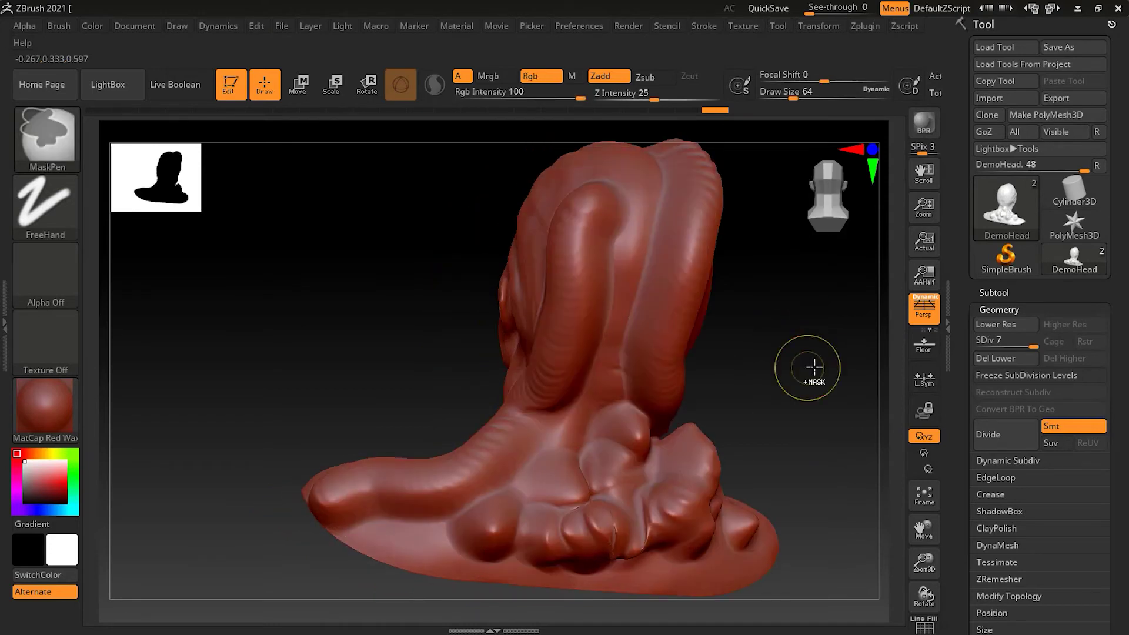
{"action": "key", "text": "ctrl+z"}
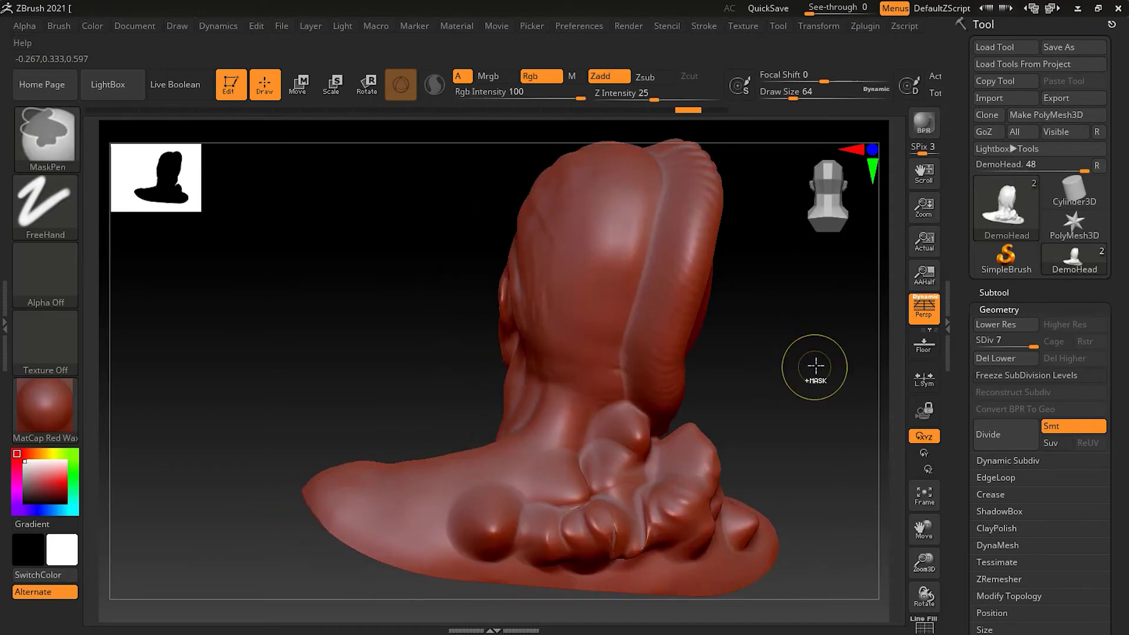
{"action": "key", "text": "ctrl+z"}
Try a Dots stroke from the back of the head down to the shoulder and undo it
{"action": "left_click", "coordinate": [65, 214]}
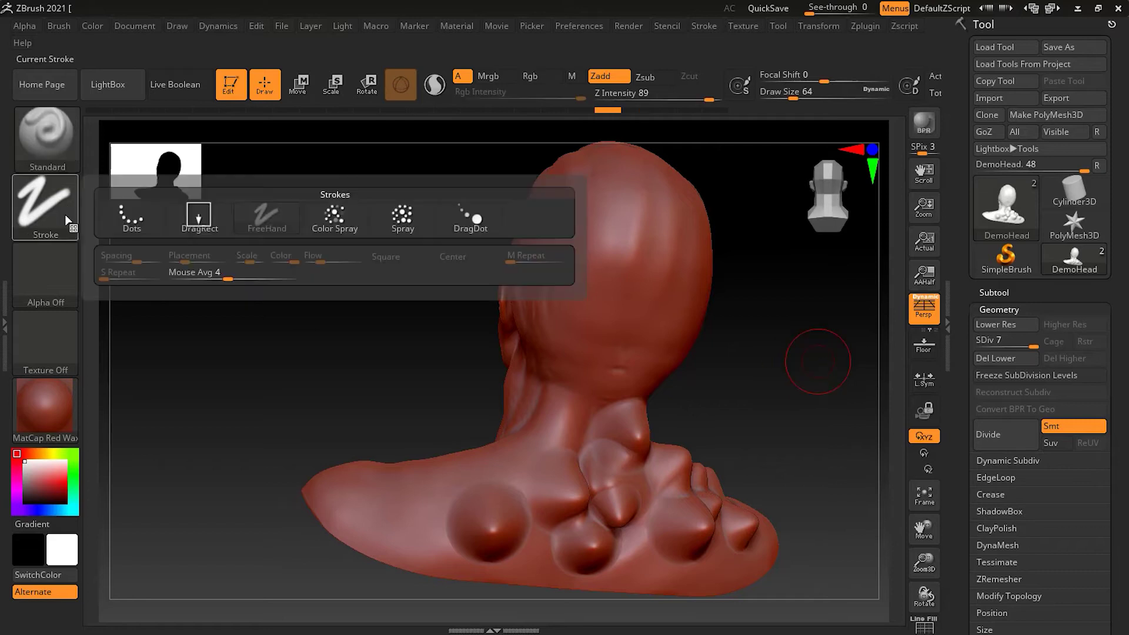
{"action": "left_click", "coordinate": [127, 223]}
{"action": "mouse_move", "coordinate": [635, 188]}
{"action": "left_mouse_down"}
{"action": "mouse_move", "coordinate": [643, 297]}
{"action": "mouse_move", "coordinate": [618, 333]}
{"action": "mouse_move", "coordinate": [565, 360]}
{"action": "mouse_move", "coordinate": [539, 411]}
{"action": "mouse_move", "coordinate": [533, 464]}
{"action": "mouse_move", "coordinate": [463, 497]}
{"action": "mouse_move", "coordinate": [358, 529]}
{"action": "left_mouse_up"}
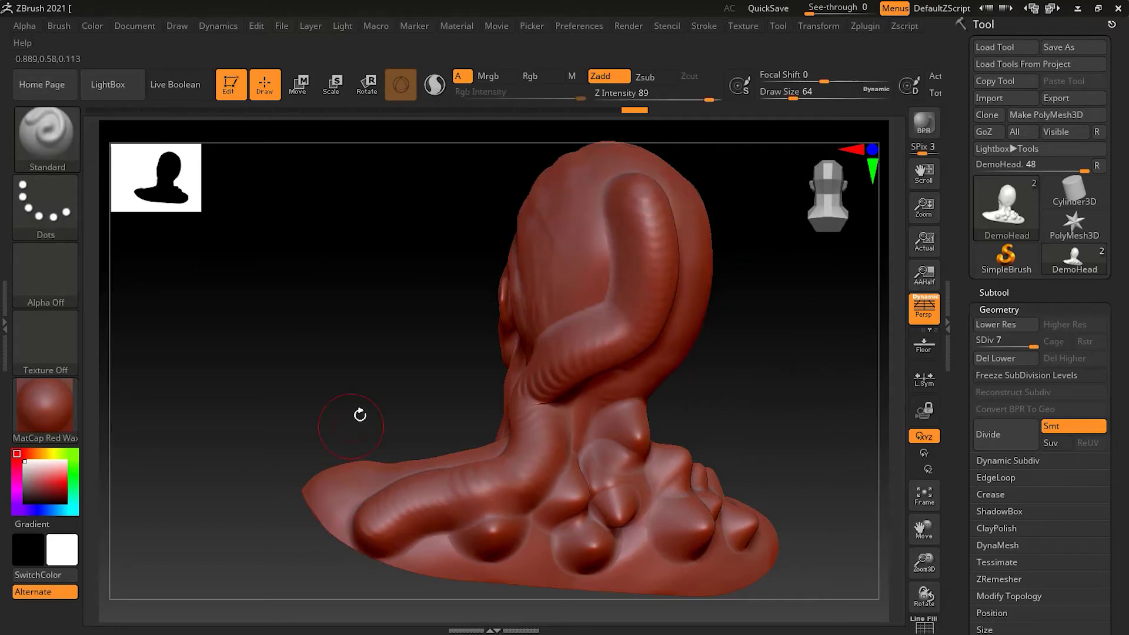
{"action": "key", "text": "ctrl"}
{"action": "key", "text": "ctrl+z"}
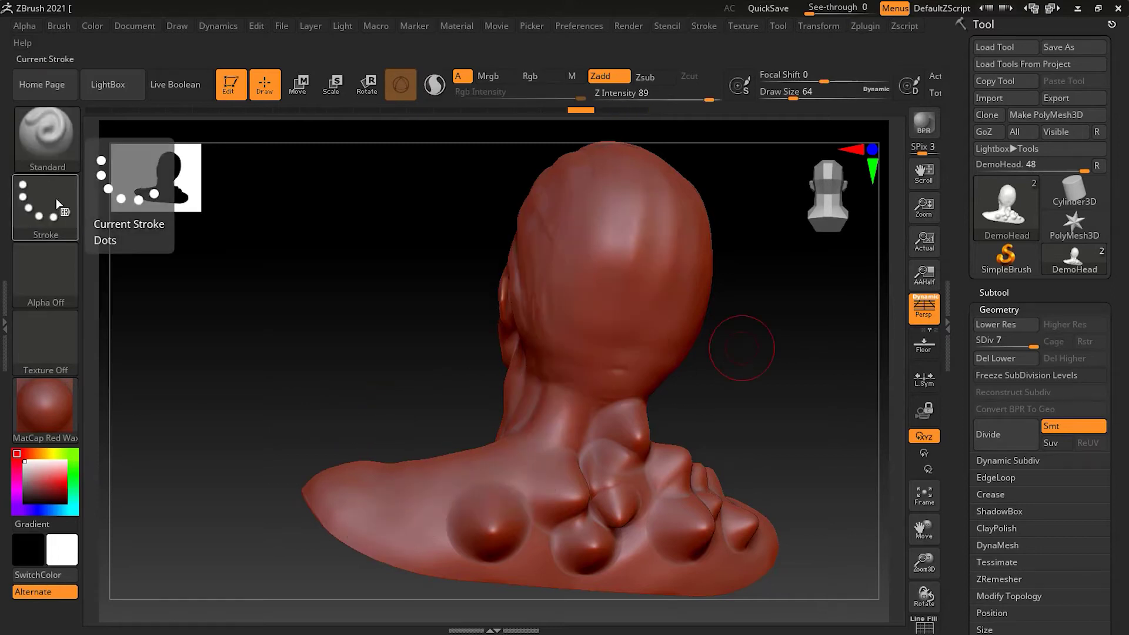
Try a Spray stroke over the back of the head and down the shoulder, and undo it
{"action": "left_click", "coordinate": [53, 200]}
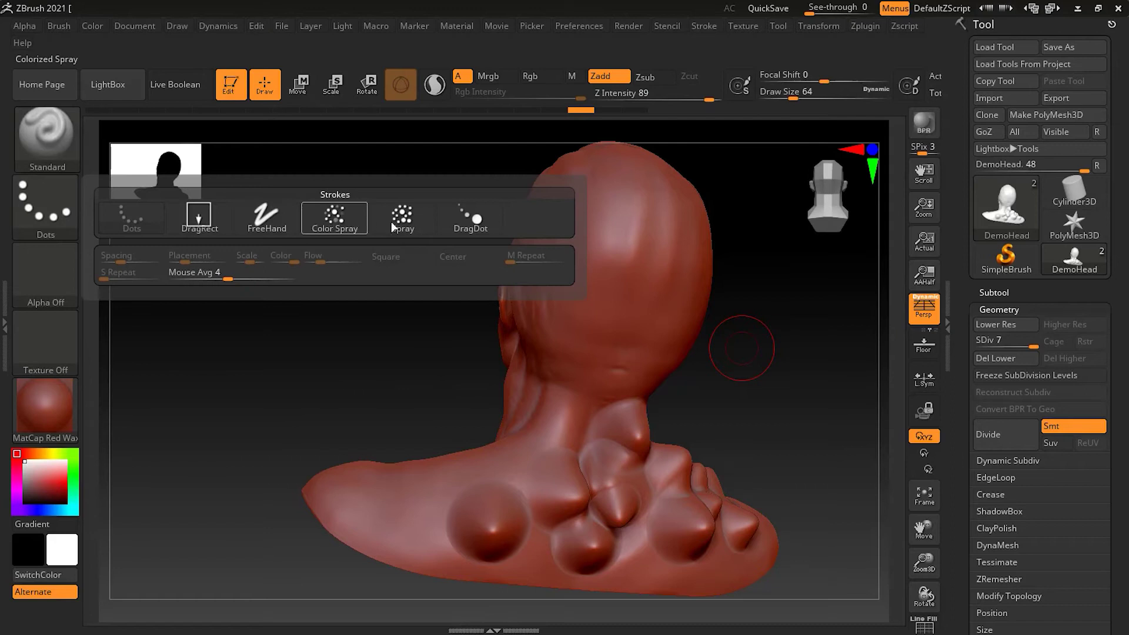
{"action": "mouse_move", "coordinate": [336, 229]}
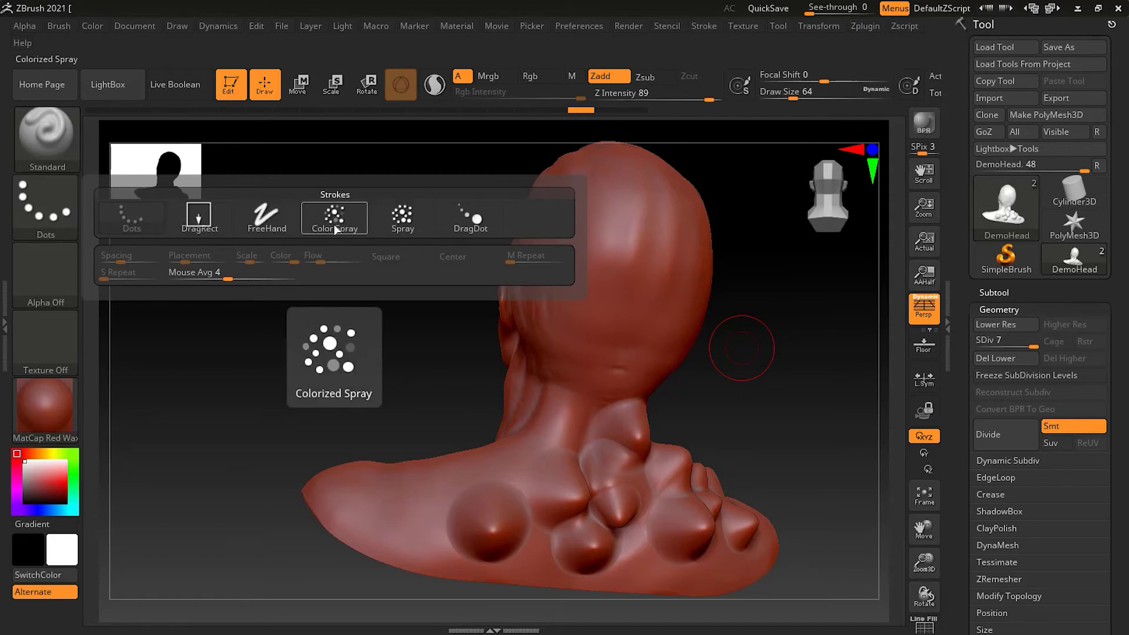
{"action": "mouse_move", "coordinate": [399, 229]}
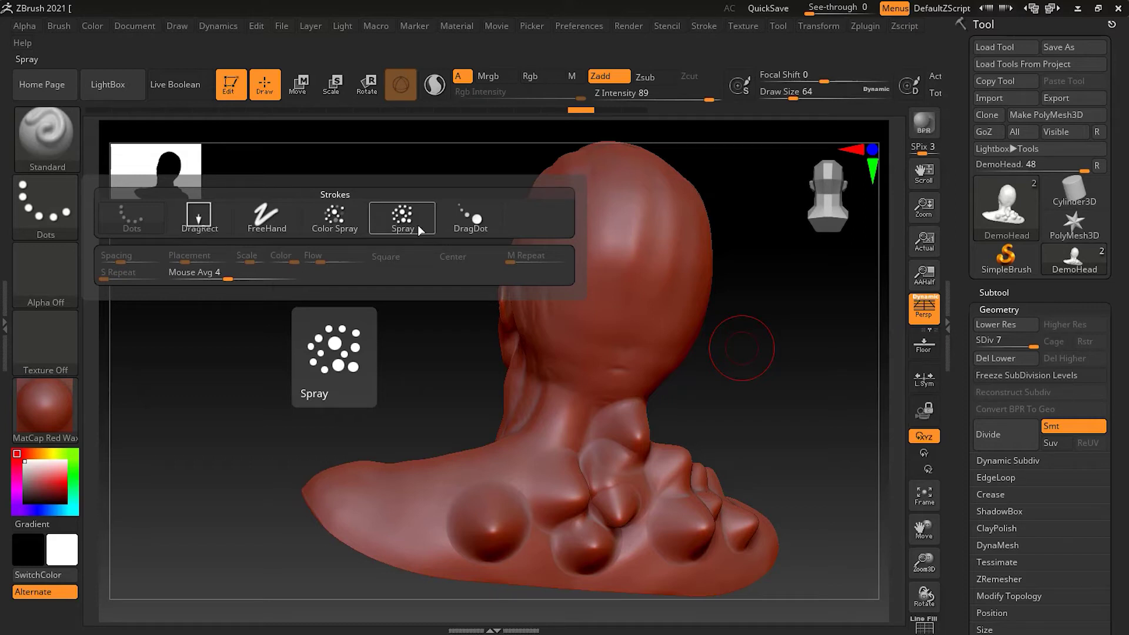
{"action": "left_click", "coordinate": [413, 217]}
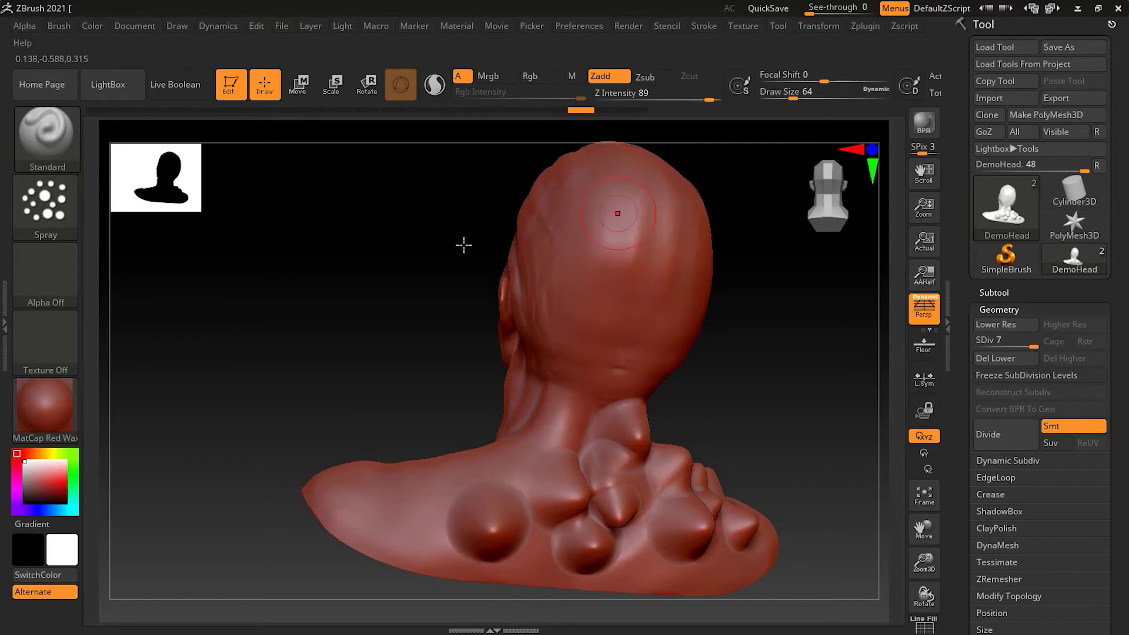
{"action": "mouse_move", "coordinate": [627, 217]}
{"action": "left_mouse_down"}
{"action": "mouse_move", "coordinate": [570, 388]}
{"action": "mouse_move", "coordinate": [509, 436]}
{"action": "mouse_move", "coordinate": [388, 453]}
{"action": "mouse_move", "coordinate": [341, 428]}
{"action": "left_mouse_up"}
{"action": "key", "text": "ctrl"}
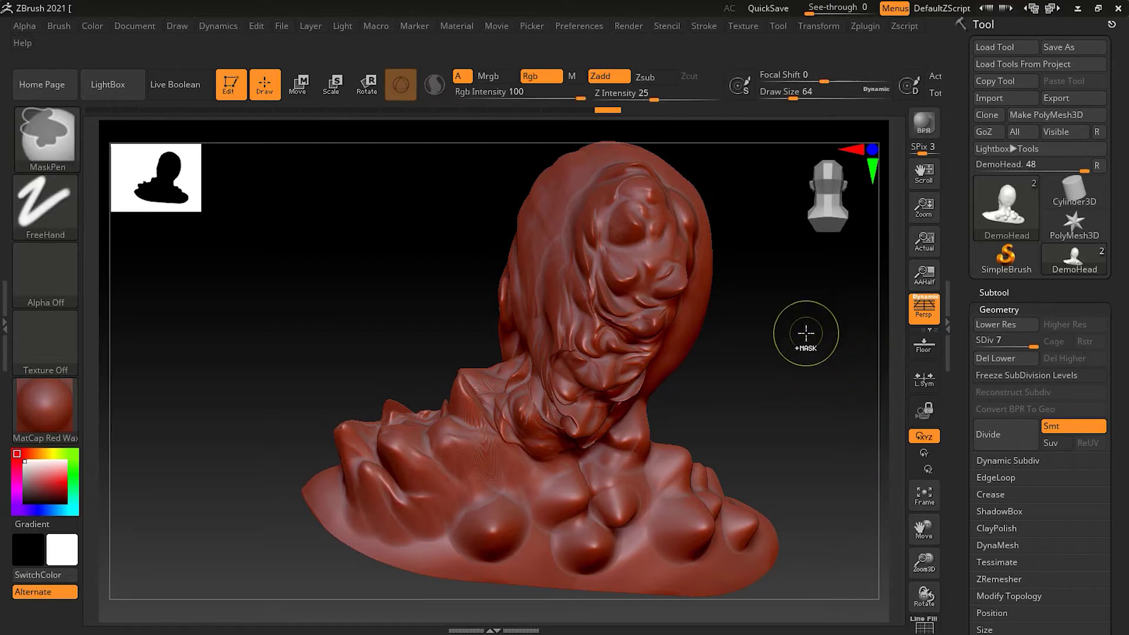
{"action": "key", "text": "ctrl+z"}
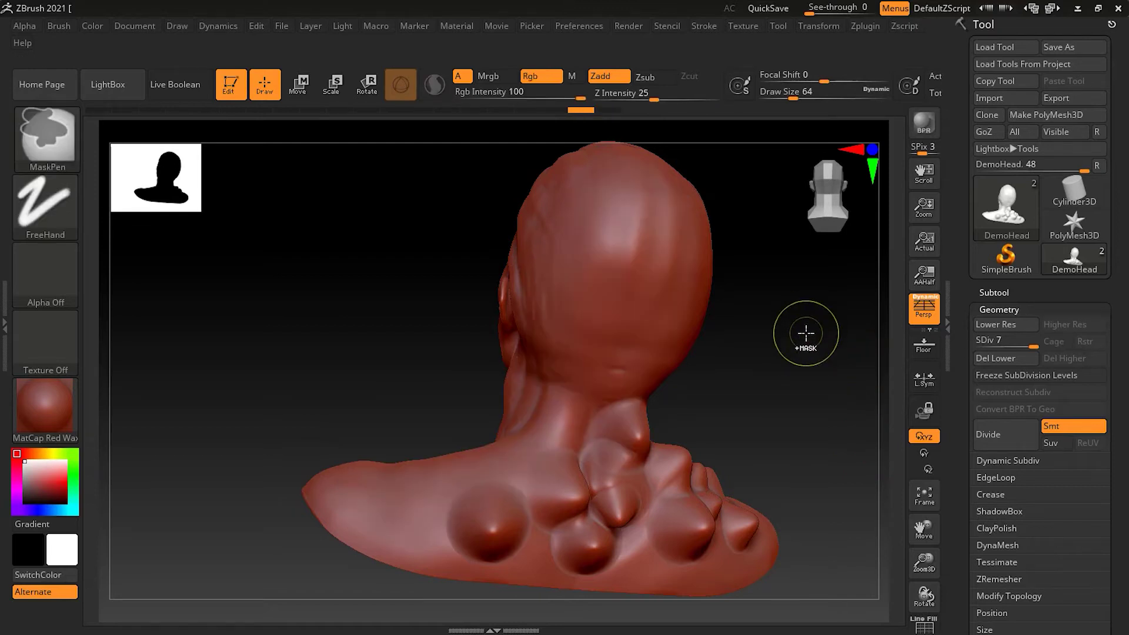
Compare the modifiers of the DragRect and Spray strokes, return to Spray, and lower its Placement value
{"action": "left_click", "coordinate": [45, 209]}
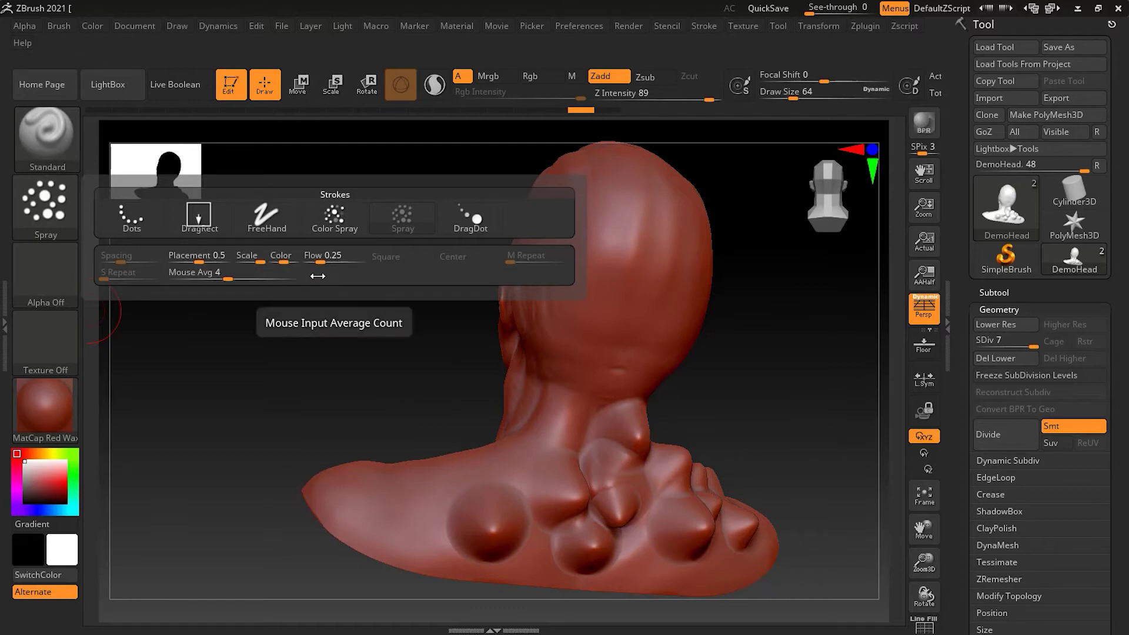
{"action": "left_click", "coordinate": [199, 216]}
{"action": "left_click", "coordinate": [49, 210]}
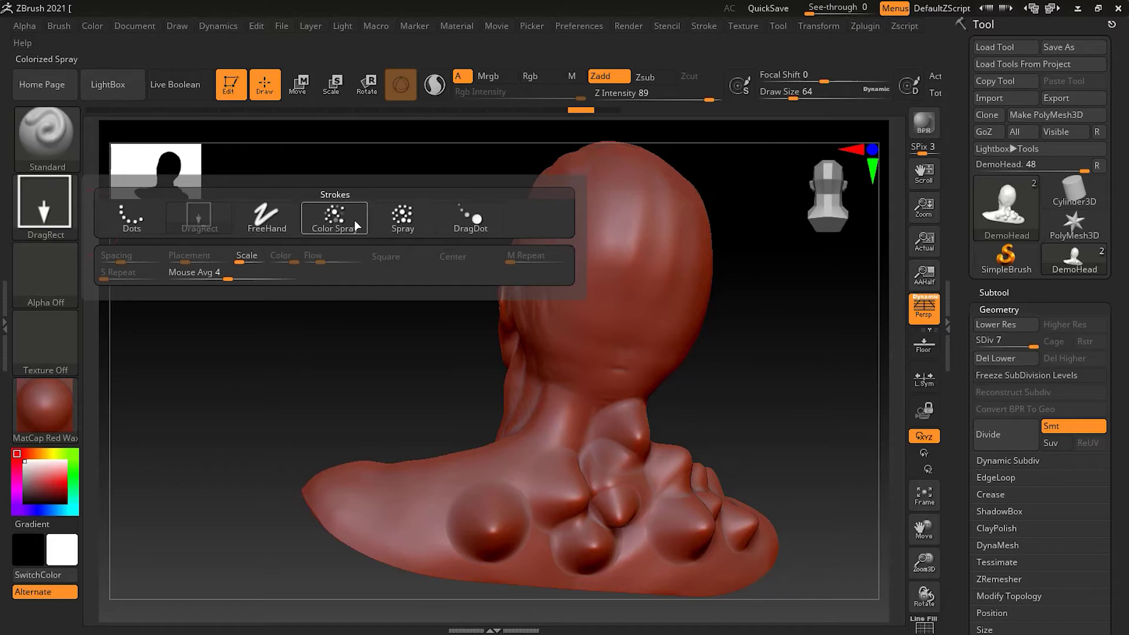
{"action": "left_click", "coordinate": [402, 216]}
{"action": "left_click", "coordinate": [46, 207]}
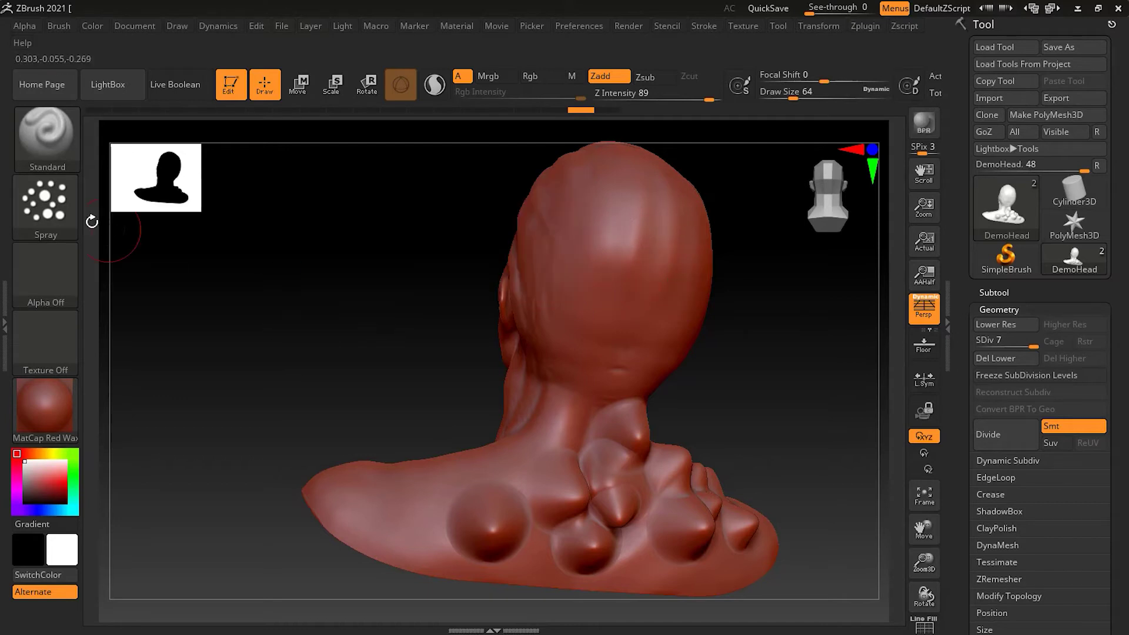
{"action": "left_click", "coordinate": [64, 216]}
{"action": "left_click_drag", "start_coordinate": [200, 261], "coordinate": [174, 264]}
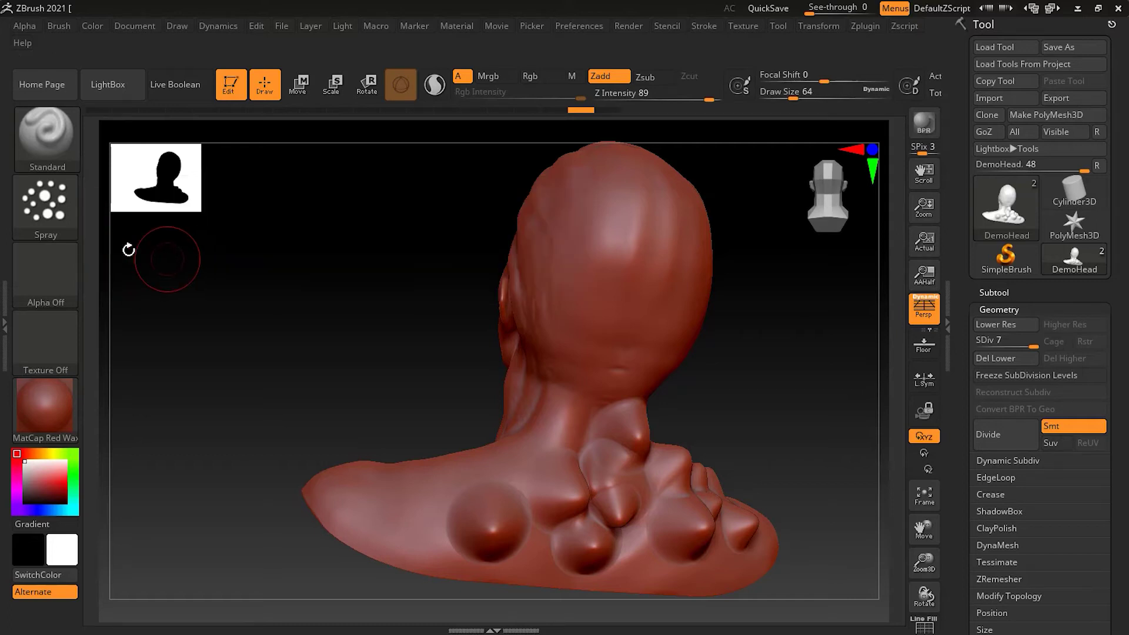
Try a Spray stroke with Placement at about 0.05 from the back of the head down to the shoulder, and undo it
{"action": "left_click", "coordinate": [64, 213]}
{"action": "left_click", "coordinate": [51, 224]}
{"action": "left_click", "coordinate": [47, 209]}
{"action": "left_click", "coordinate": [47, 212]}
{"action": "left_click_drag", "start_coordinate": [175, 258], "coordinate": [183, 260]}
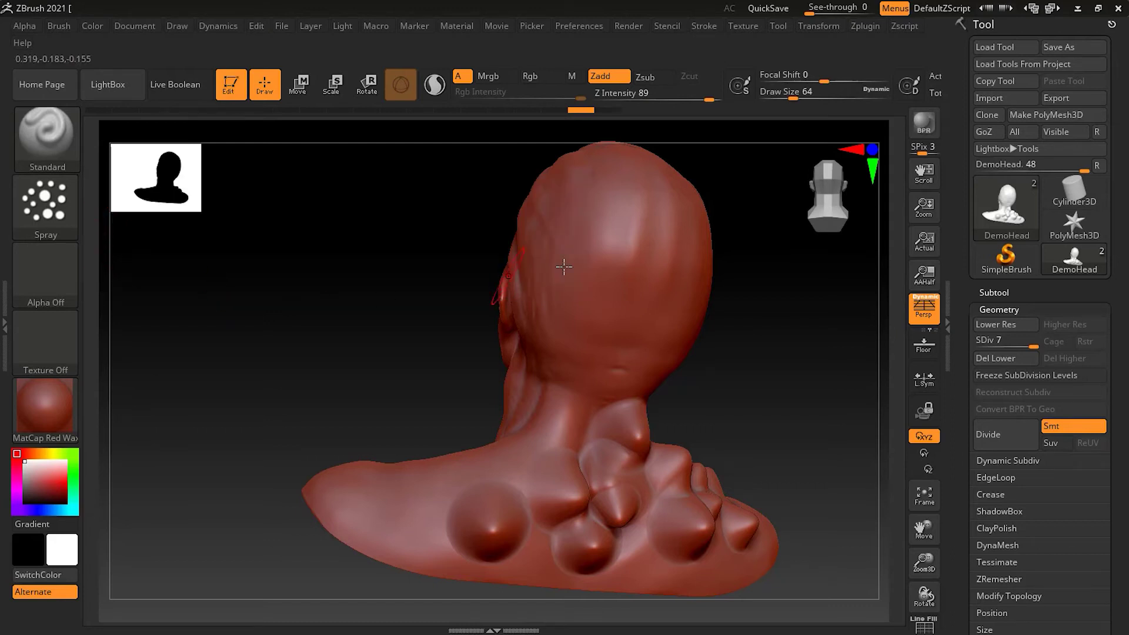
{"action": "mouse_move", "coordinate": [588, 126]}
{"action": "left_mouse_down"}
{"action": "mouse_move", "coordinate": [618, 270]}
{"action": "mouse_move", "coordinate": [575, 330]}
{"action": "mouse_move", "coordinate": [558, 388]}
{"action": "mouse_move", "coordinate": [455, 382]}
{"action": "mouse_move", "coordinate": [465, 467]}
{"action": "mouse_move", "coordinate": [370, 494]}
{"action": "left_mouse_up"}
{"action": "key", "text": "ctrl"}
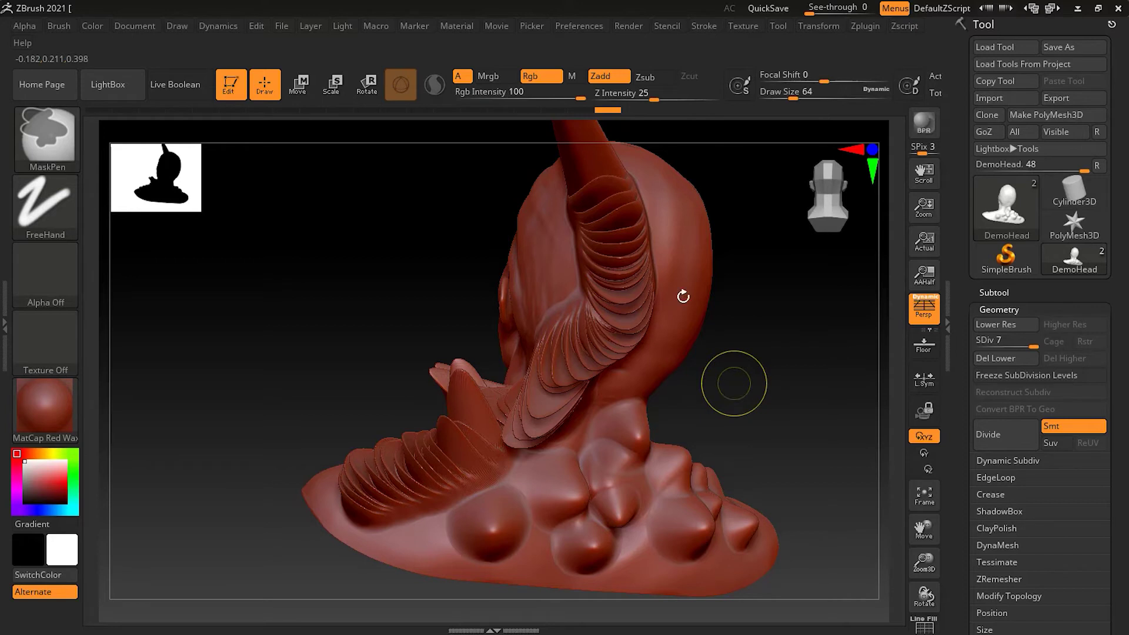
{"action": "key", "text": "ctrl+z"}
Raise the Spray stroke's Placement to about 0.7, try it over the back of the head and shoulder, and undo the stroke
{"action": "left_click", "coordinate": [57, 203]}
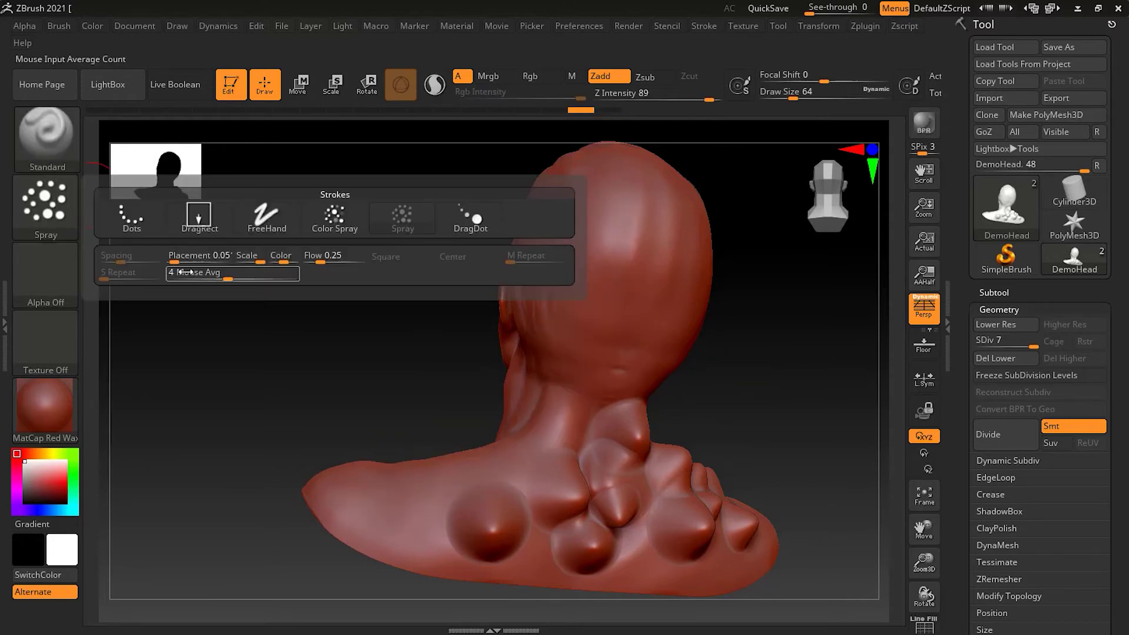
{"action": "mouse_move", "coordinate": [189, 263]}
{"action": "left_mouse_down"}
{"action": "mouse_move", "coordinate": [232, 264]}
{"action": "mouse_move", "coordinate": [211, 267]}
{"action": "left_mouse_up"}
{"action": "mouse_move", "coordinate": [628, 244]}
{"action": "left_mouse_down"}
{"action": "mouse_move", "coordinate": [667, 176]}
{"action": "mouse_move", "coordinate": [562, 347]}
{"action": "mouse_move", "coordinate": [562, 381]}
{"action": "mouse_move", "coordinate": [530, 423]}
{"action": "mouse_move", "coordinate": [494, 435]}
{"action": "mouse_move", "coordinate": [465, 423]}
{"action": "mouse_move", "coordinate": [422, 466]}
{"action": "mouse_move", "coordinate": [377, 435]}
{"action": "left_mouse_up"}
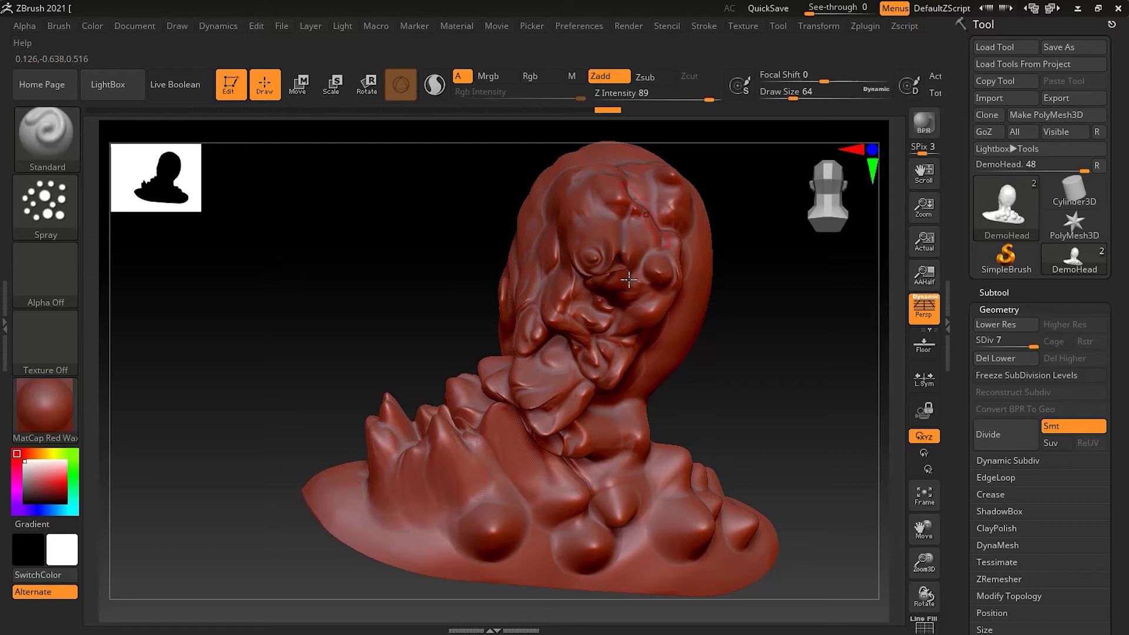
{"action": "key", "text": "ctrl"}
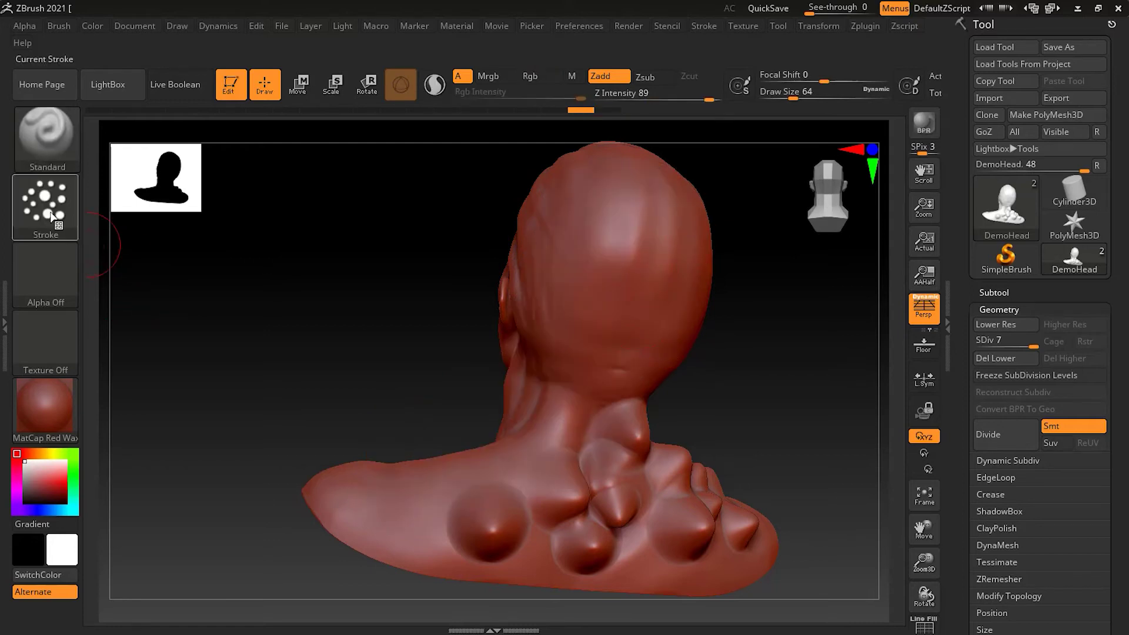
Lower the Spray stroke's Scale variance to 0.3, try it from the head to the shoulder, and undo the stroke
{"action": "left_click", "coordinate": [52, 216]}
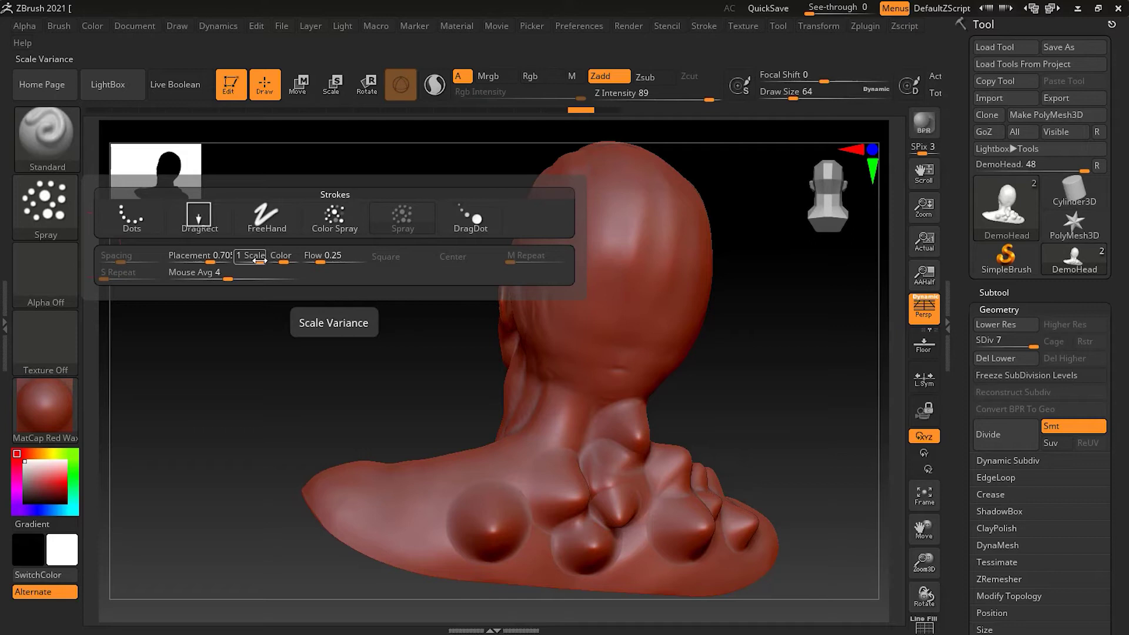
{"action": "left_click_drag", "start_coordinate": [256, 261], "coordinate": [254, 261]}
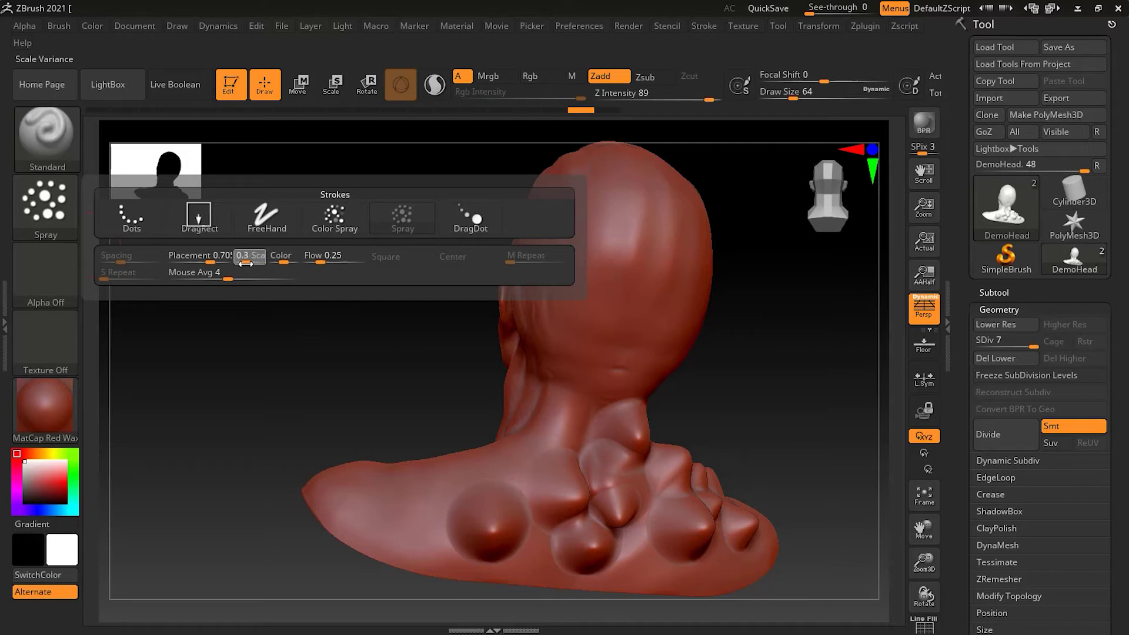
{"action": "mouse_move", "coordinate": [627, 171]}
{"action": "left_mouse_down"}
{"action": "mouse_move", "coordinate": [612, 302]}
{"action": "mouse_move", "coordinate": [574, 376]}
{"action": "mouse_move", "coordinate": [488, 460]}
{"action": "mouse_move", "coordinate": [332, 412]}
{"action": "left_mouse_up"}
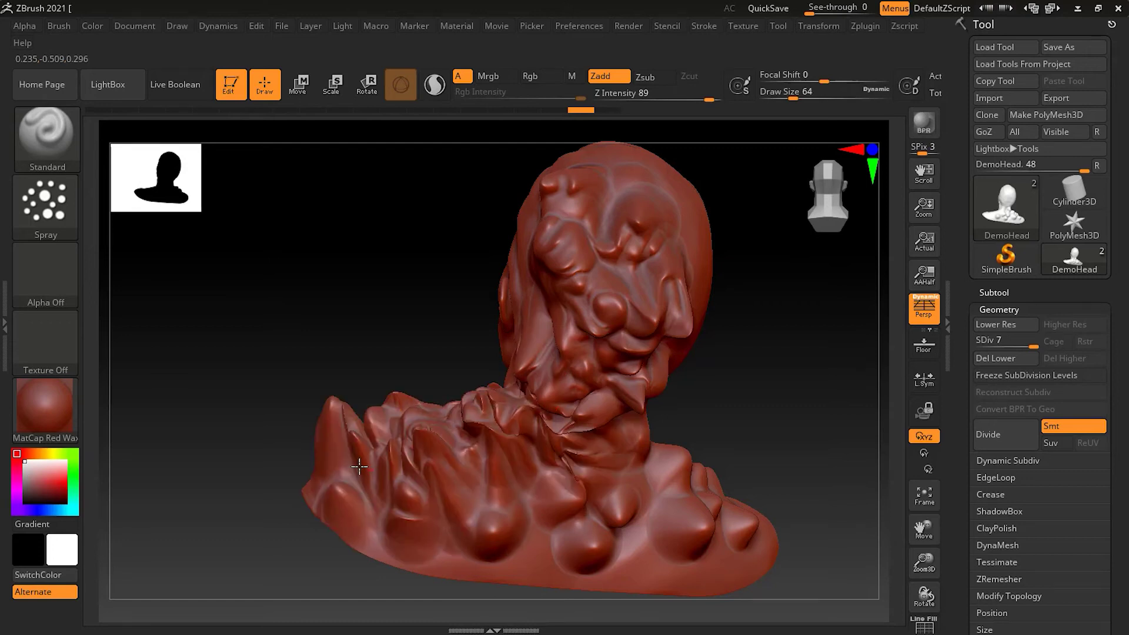
{"action": "key", "text": "ctrl"}
{"action": "key", "text": "ctrl+z"}
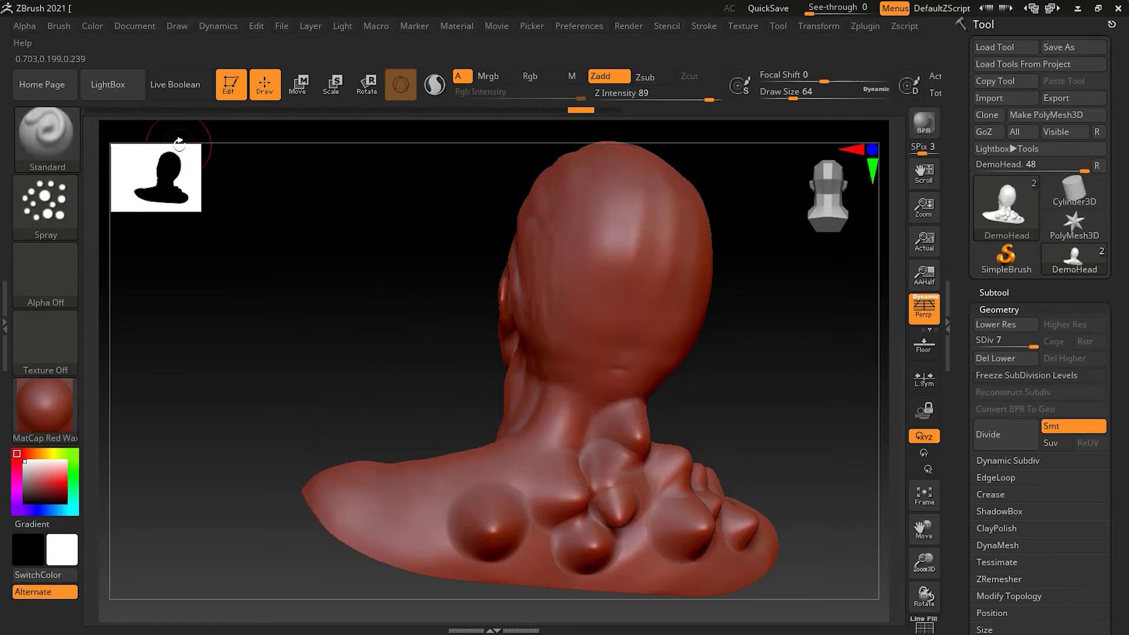
Lower the Spray stroke's Scale variance to 0.1, try it over the head and shoulder, and undo the stroke
{"action": "left_click", "coordinate": [54, 136]}
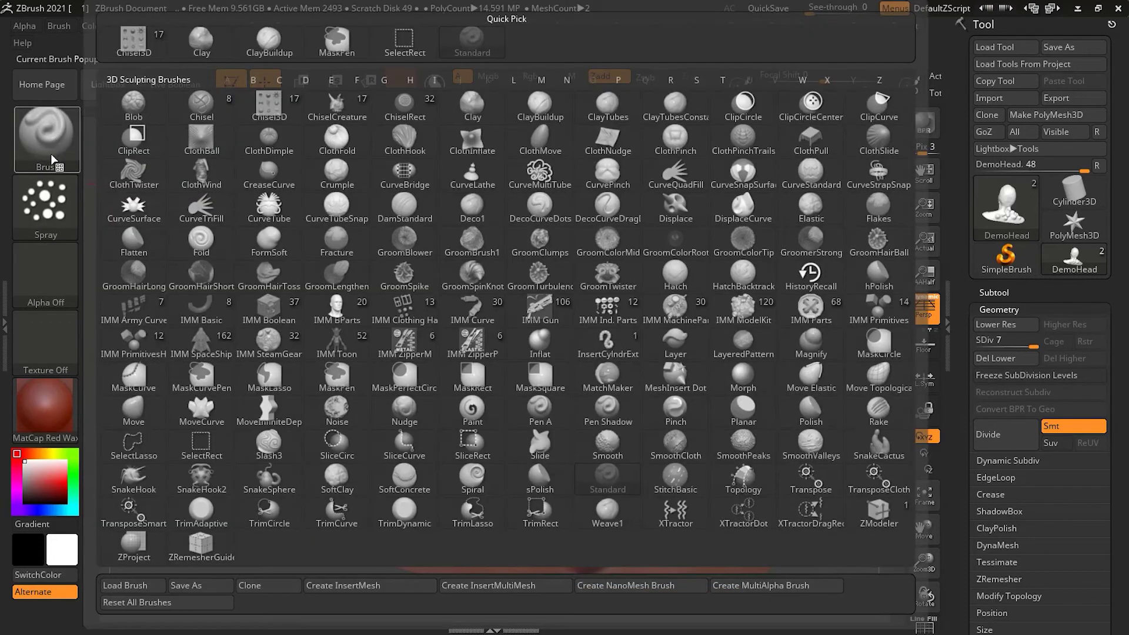
{"action": "left_click", "coordinate": [45, 206]}
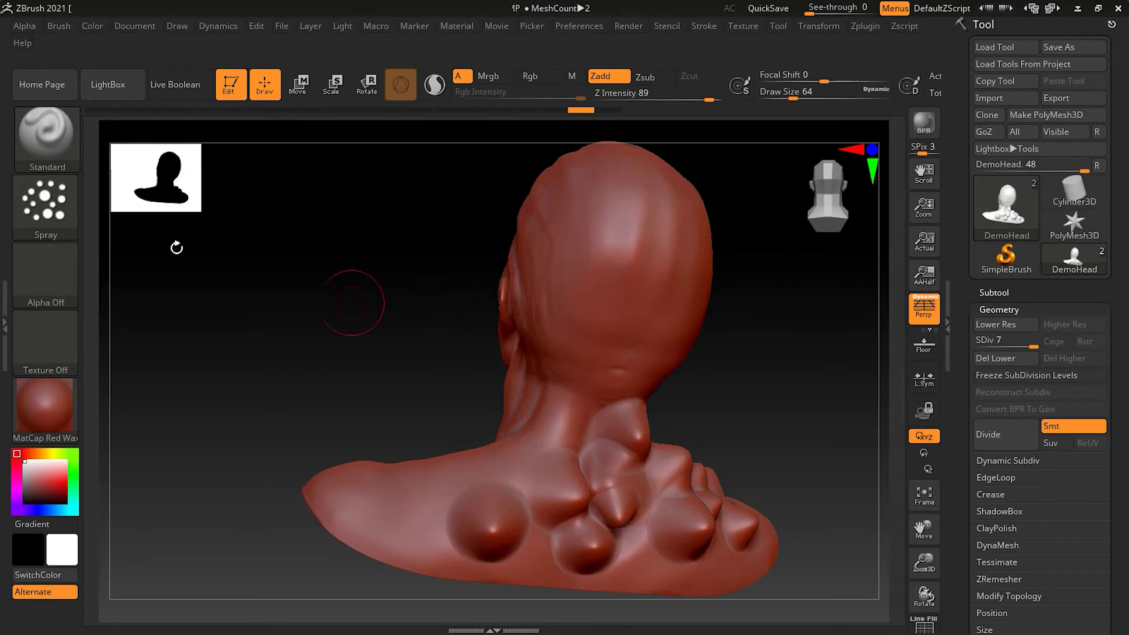
{"action": "left_click", "coordinate": [47, 209]}
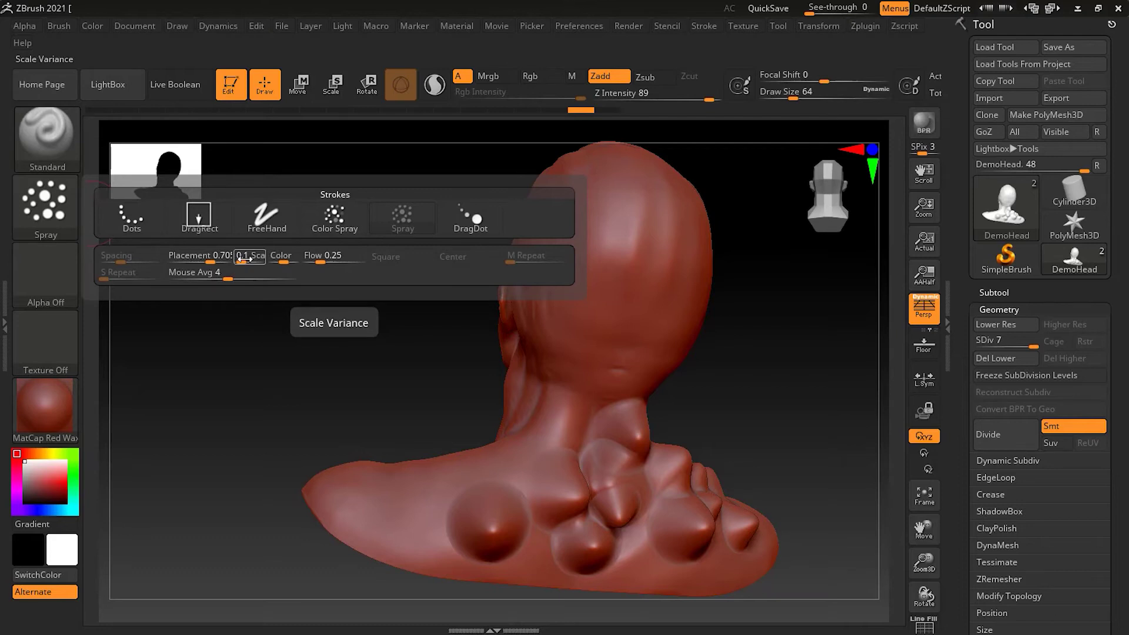
{"action": "mouse_move", "coordinate": [611, 284]}
{"action": "left_mouse_down"}
{"action": "mouse_move", "coordinate": [611, 363]}
{"action": "mouse_move", "coordinate": [554, 425]}
{"action": "mouse_move", "coordinate": [469, 441]}
{"action": "mouse_move", "coordinate": [336, 426]}
{"action": "left_mouse_up"}
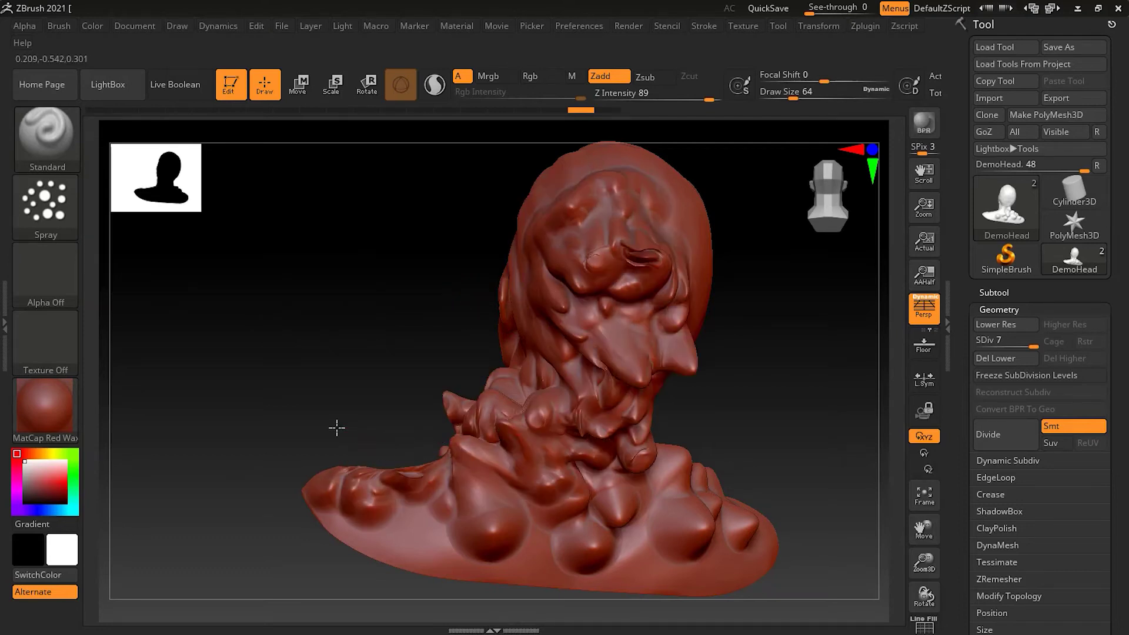
{"action": "key", "text": "ctrl"}
{"action": "key", "text": "ctrl+z"}
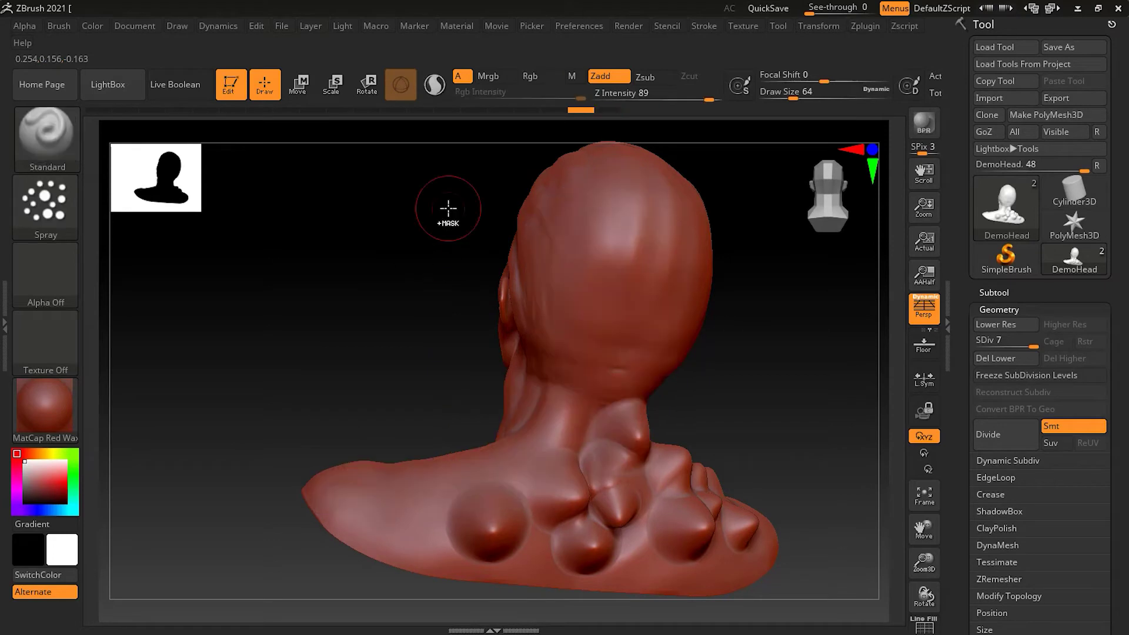
Compare Scale variance settings for the Spray stroke from 1 down to about 0.03
{"action": "key", "text": "alt+s"}
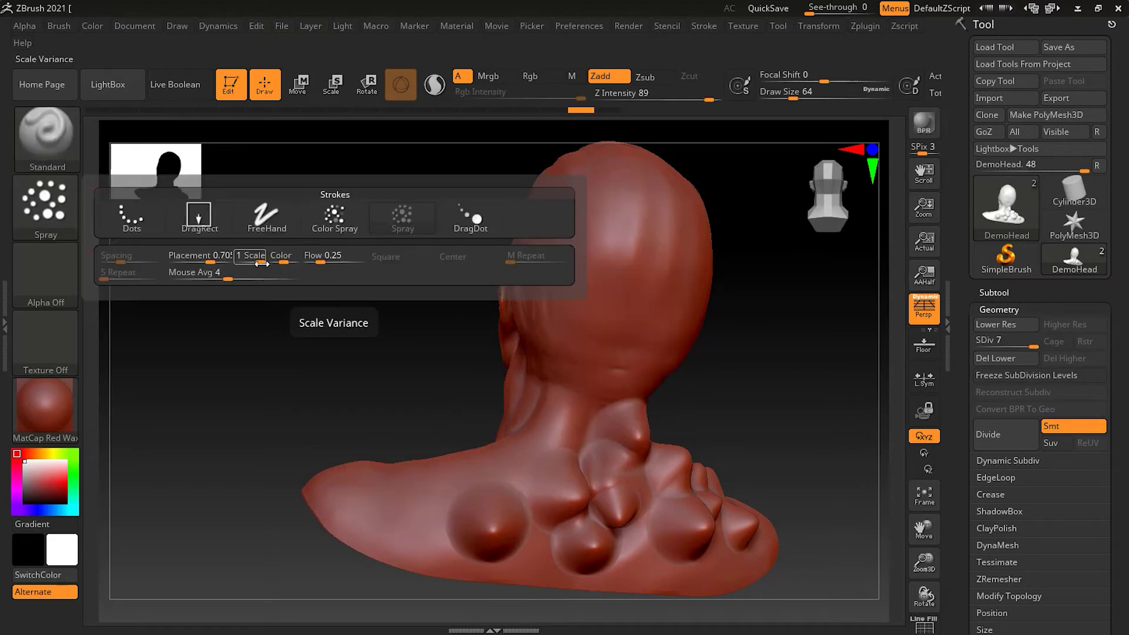
{"action": "left_click_drag", "start_coordinate": [259, 262], "coordinate": [236, 264]}
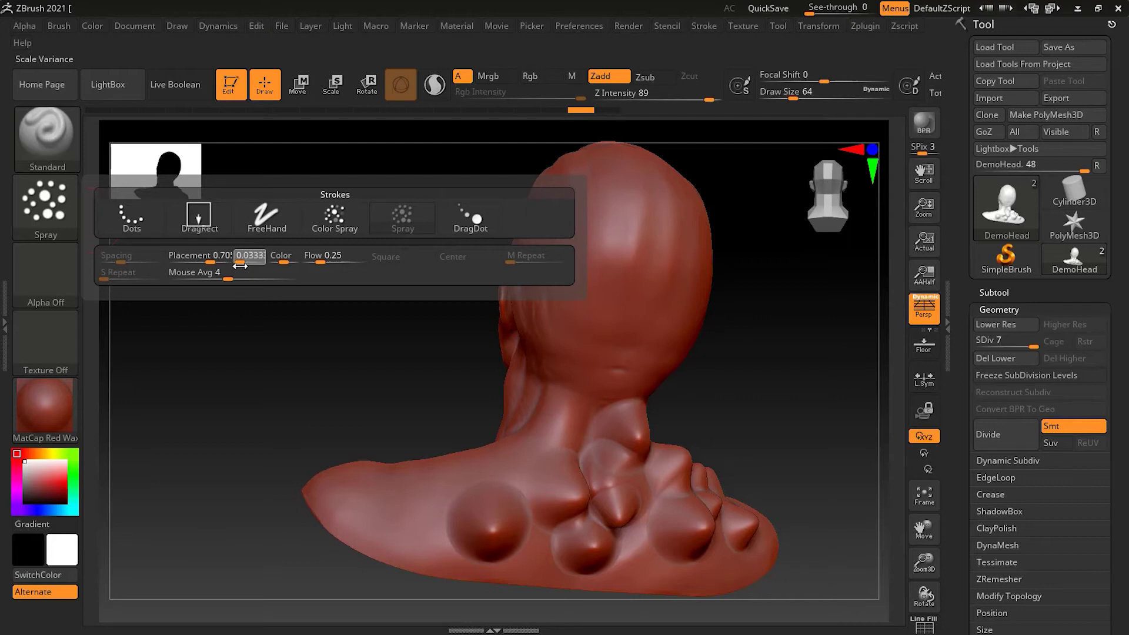
{"action": "left_click_drag", "start_coordinate": [241, 267], "coordinate": [241, 267]}
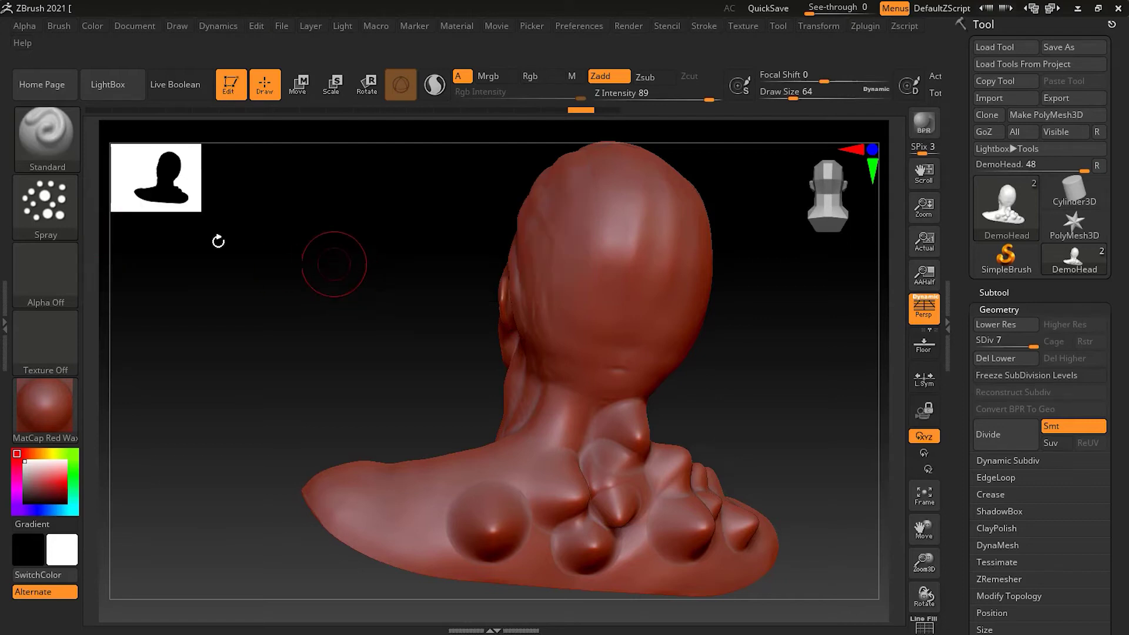
Lower the Spray stroke's Flow to 0.05128, try it from the head to the shoulder, and undo the stroke
{"action": "key", "text": "alt+s"}
{"action": "left_click_drag", "start_coordinate": [327, 262], "coordinate": [308, 260]}
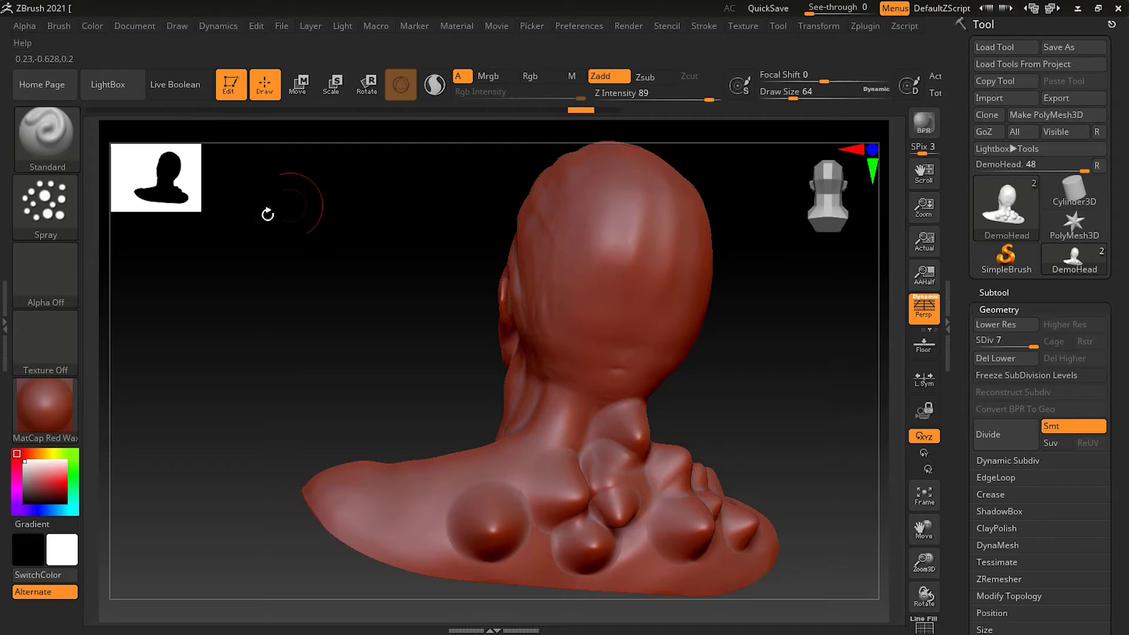
{"action": "left_click", "coordinate": [46, 200]}
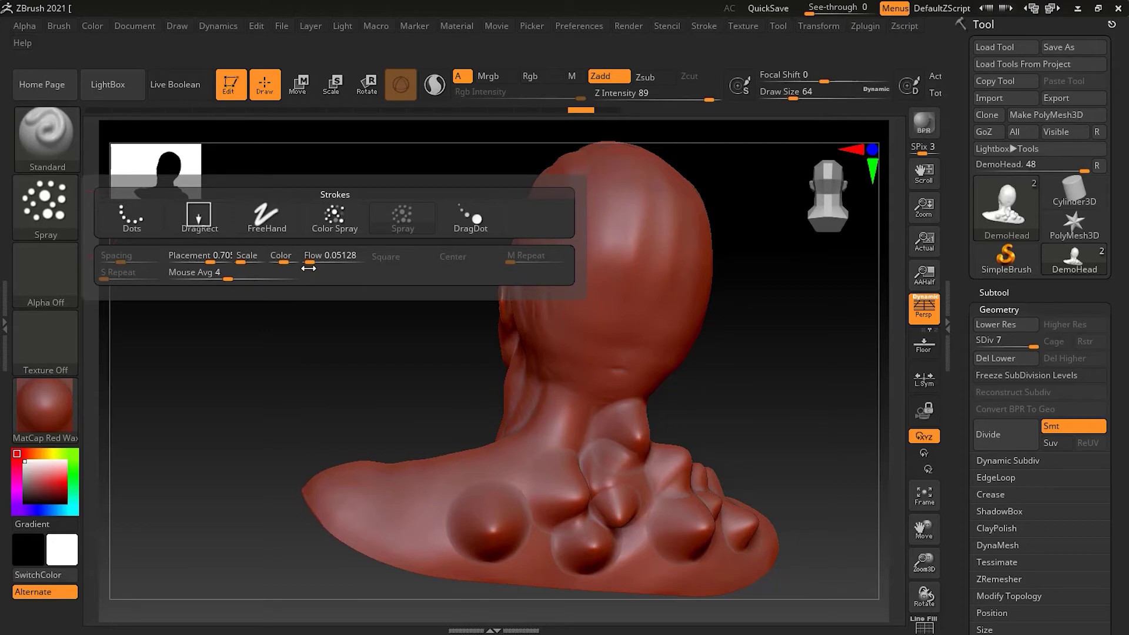
{"action": "left_click", "coordinate": [303, 262]}
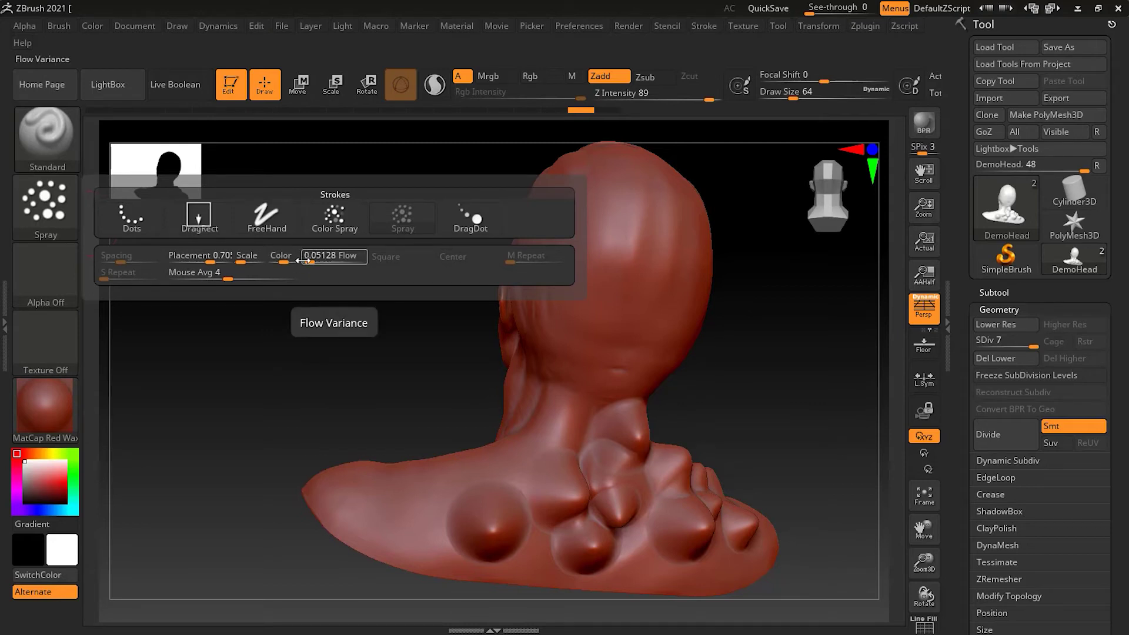
{"action": "mouse_move", "coordinate": [622, 212]}
{"action": "left_mouse_down"}
{"action": "mouse_move", "coordinate": [588, 406]}
{"action": "mouse_move", "coordinate": [529, 447]}
{"action": "mouse_move", "coordinate": [465, 423]}
{"action": "mouse_move", "coordinate": [420, 452]}
{"action": "mouse_move", "coordinate": [267, 448]}
{"action": "left_mouse_up"}
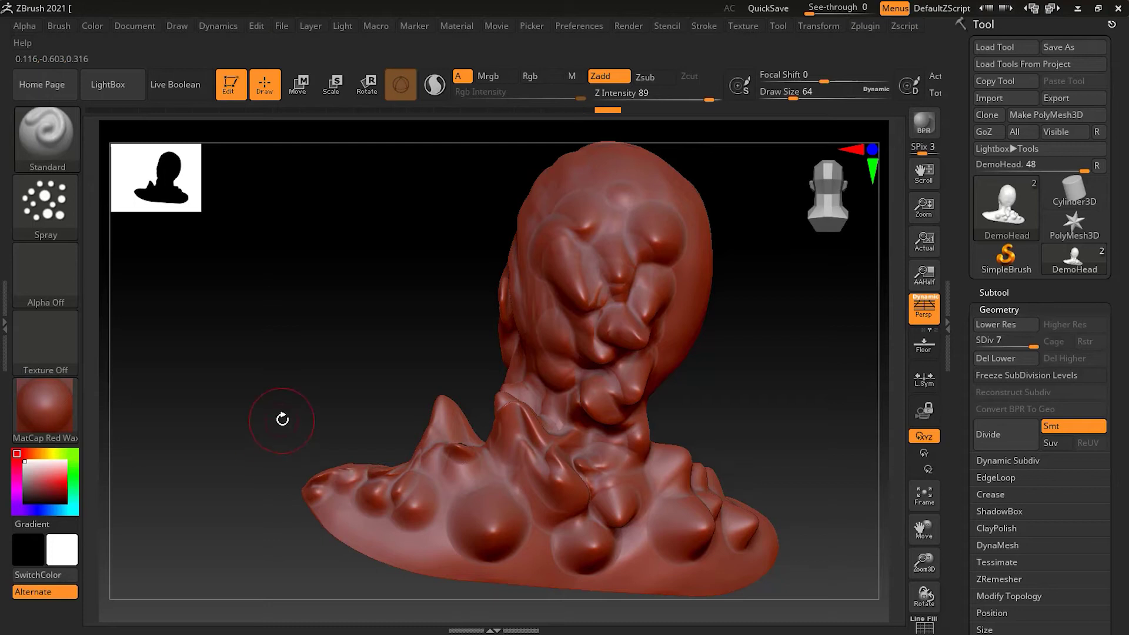
{"action": "key", "text": "ctrl"}
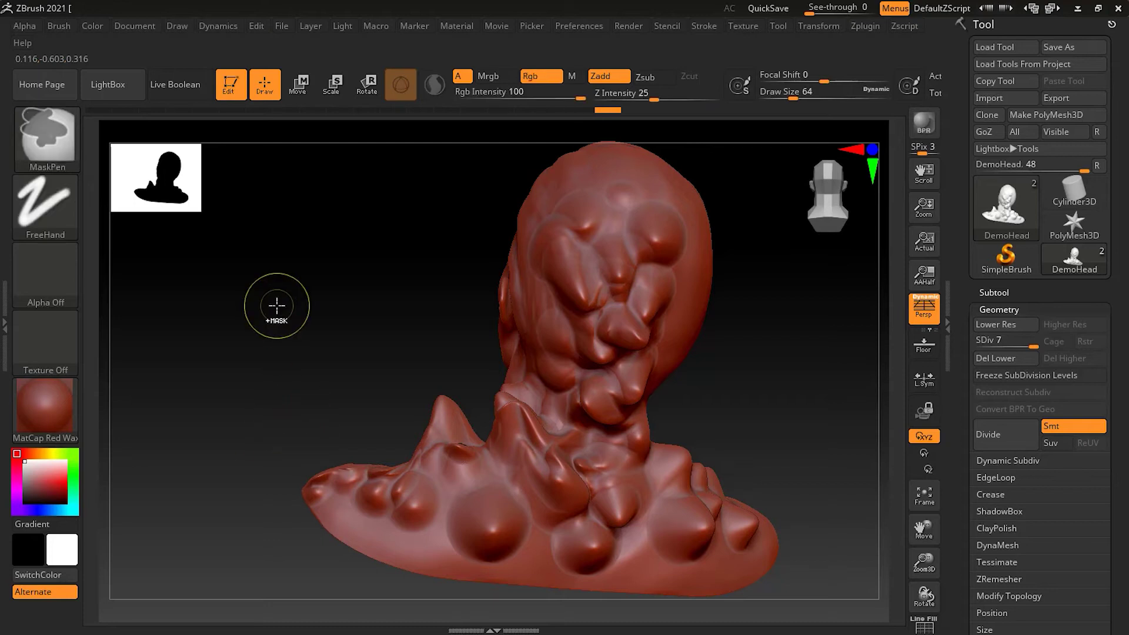
{"action": "key", "text": "ctrl+z"}
Raise the Spray stroke's Flow, try a dense stroke over the head and shoulder, and undo the stroke
{"action": "left_click", "coordinate": [45, 206]}
{"action": "left_click_drag", "start_coordinate": [328, 271], "coordinate": [383, 263]}
{"action": "mouse_move", "coordinate": [618, 214]}
{"action": "left_mouse_down"}
{"action": "mouse_move", "coordinate": [580, 312]}
{"action": "mouse_move", "coordinate": [461, 480]}
{"action": "mouse_move", "coordinate": [356, 505]}
{"action": "mouse_move", "coordinate": [306, 488]}
{"action": "left_mouse_up"}
{"action": "key", "text": "ctrl"}
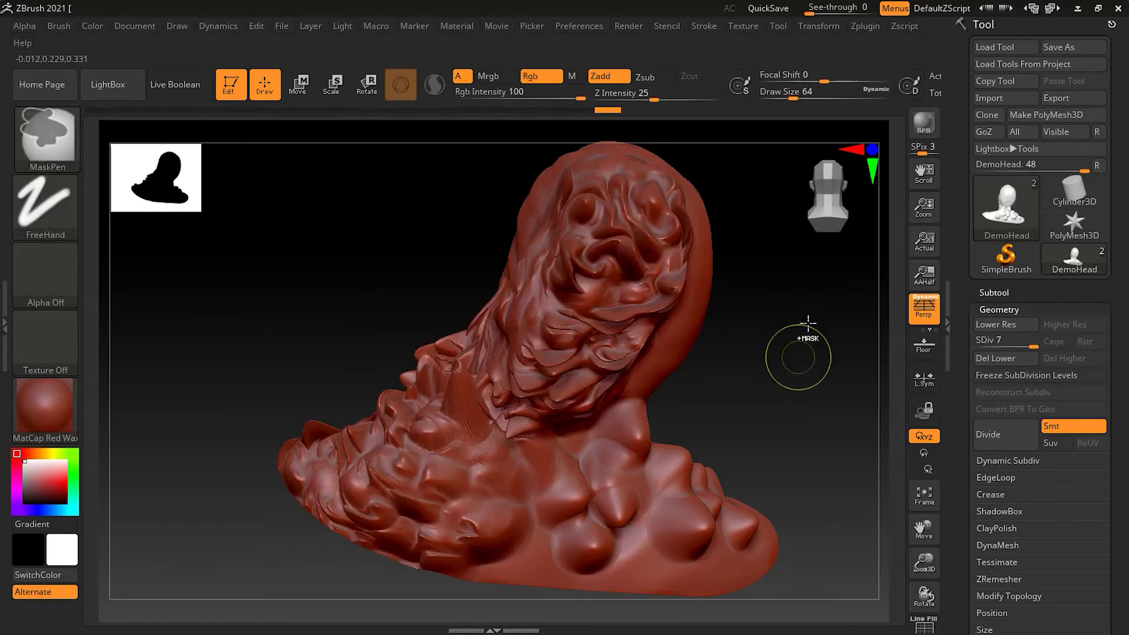
{"action": "key", "text": "ctrl+z"}
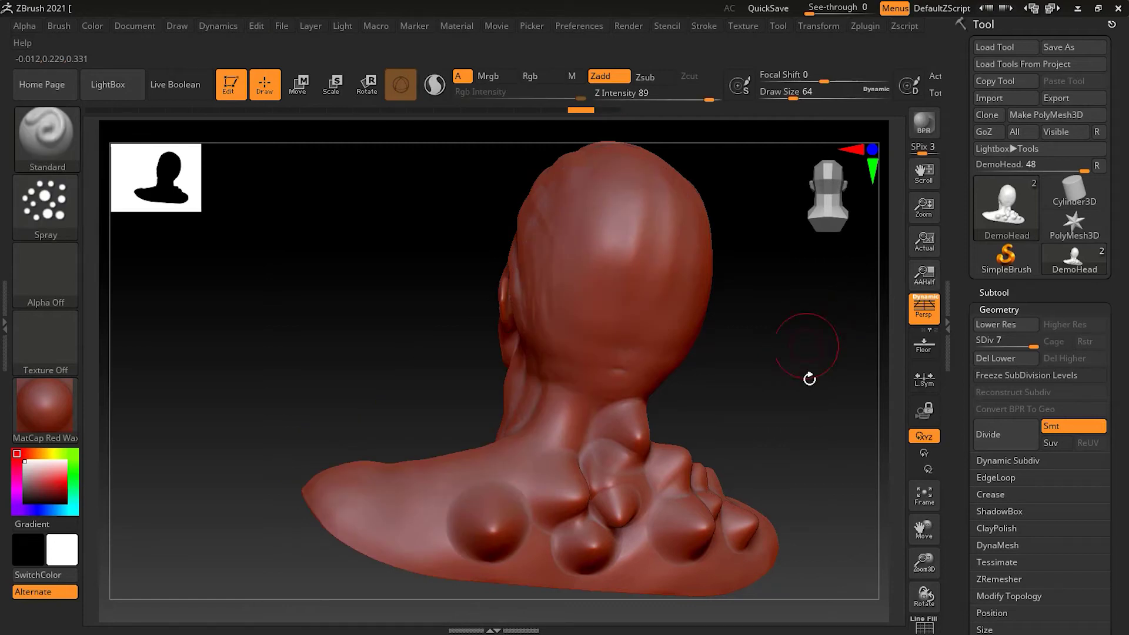
Try the Metal and Reflect3 materials on the bust seen from the face side
{"action": "right_click_drag", "start_coordinate": [796, 439], "coordinate": [547, 434], "text": "ctrl"}
{"action": "right_click_drag", "start_coordinate": [365, 366], "coordinate": [665, 350]}
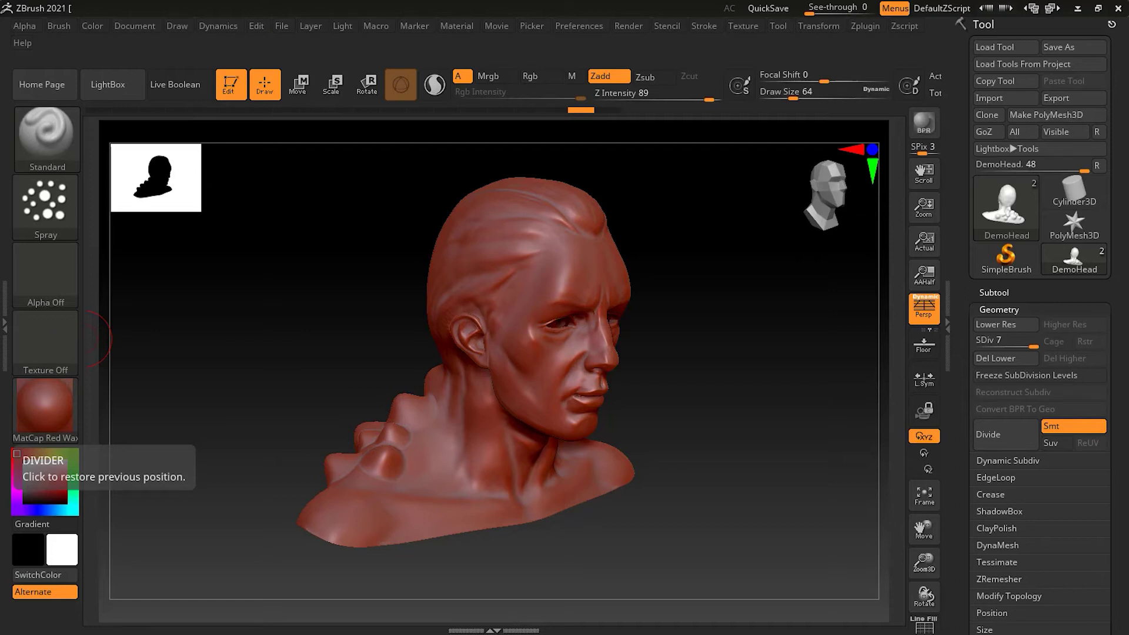
{"action": "left_click", "coordinate": [53, 404]}
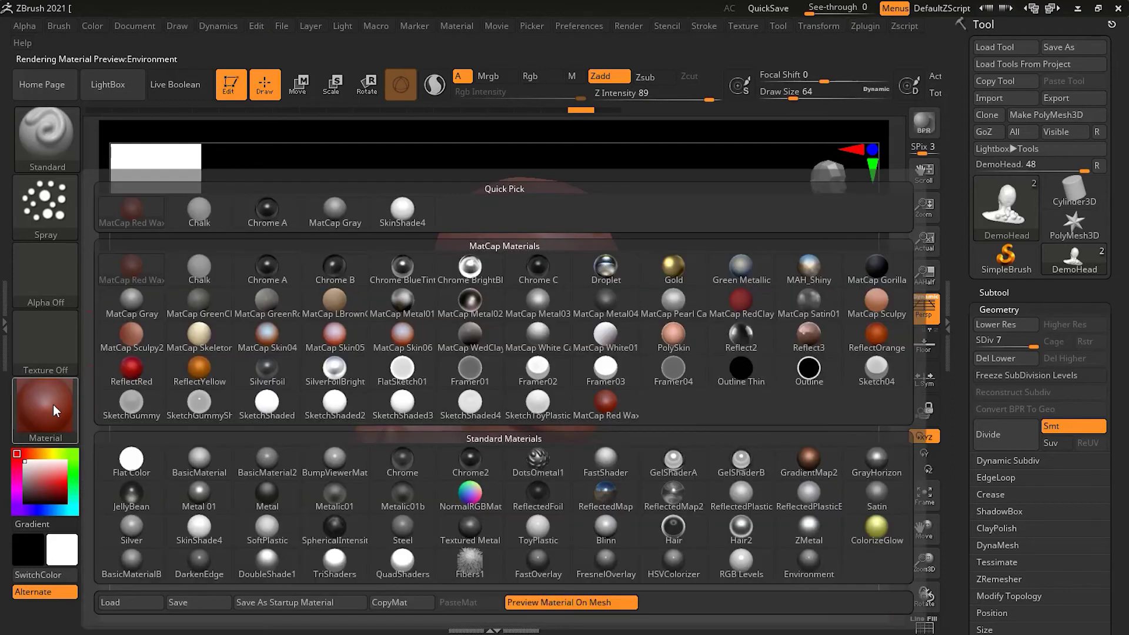
{"action": "left_click", "coordinate": [273, 500]}
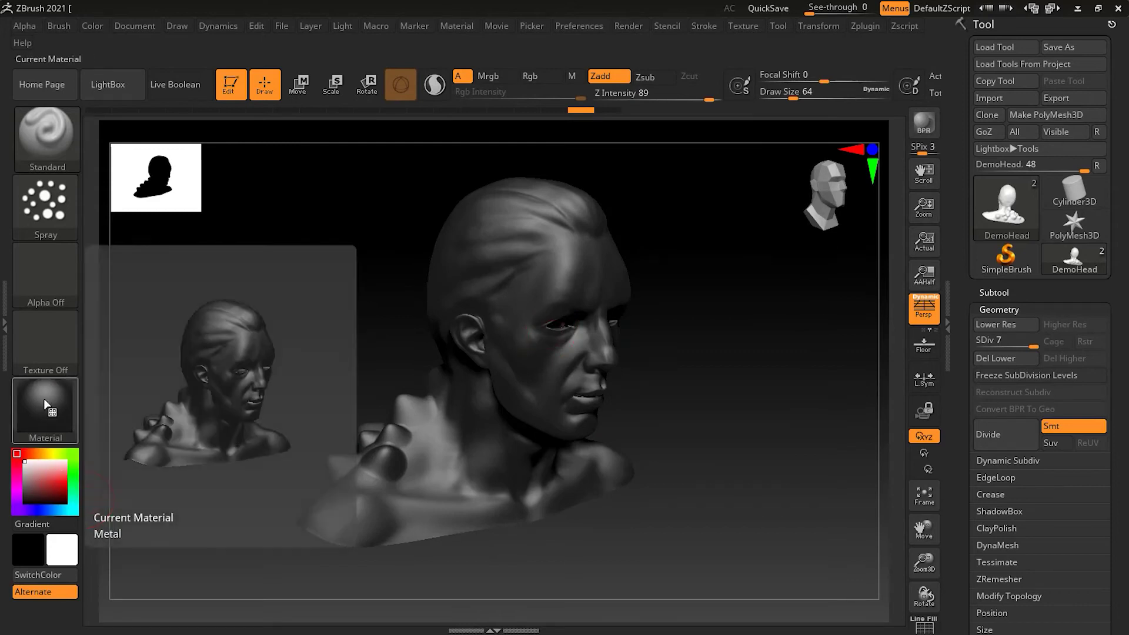
{"action": "left_click", "coordinate": [47, 406]}
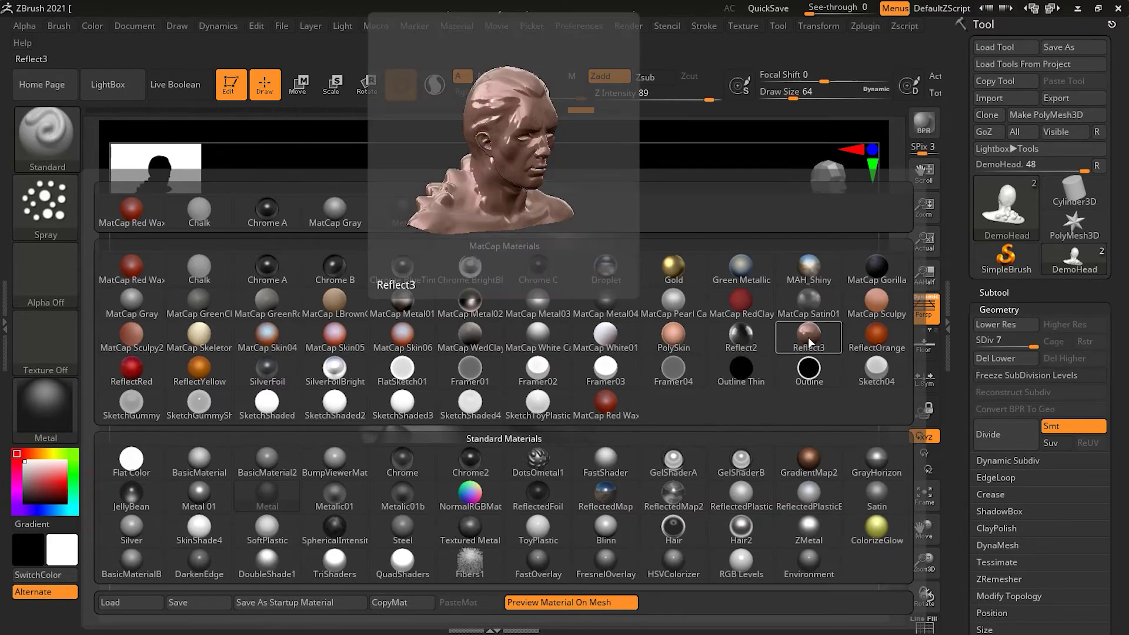
{"action": "left_click", "coordinate": [808, 337]}
{"action": "left_click", "coordinate": [815, 412]}
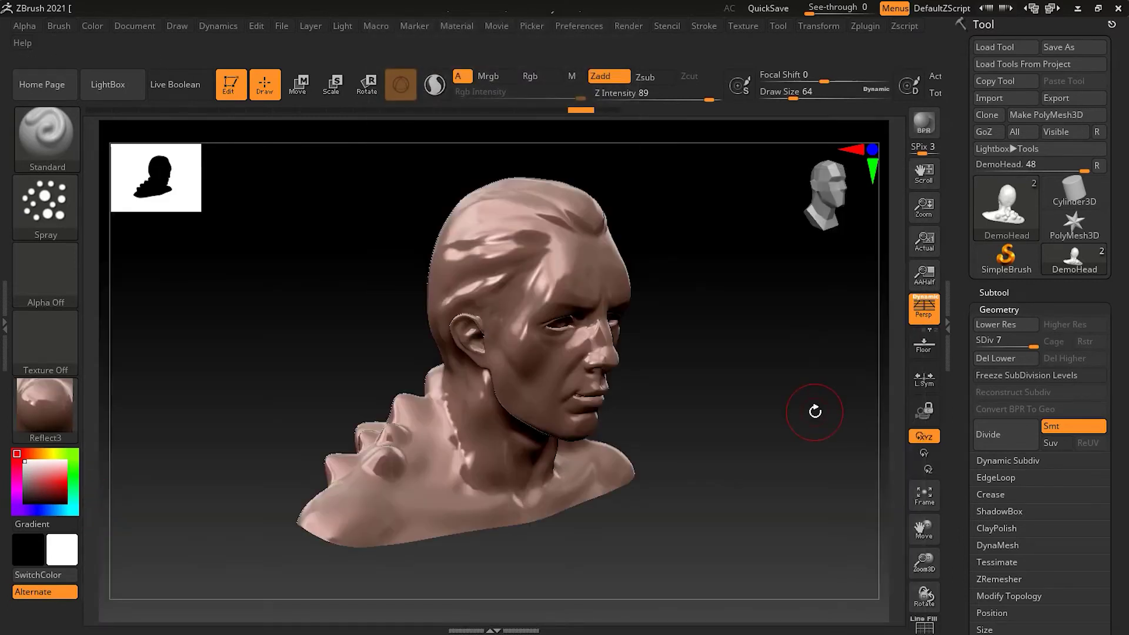
Apply the MatCap Red Wax material to the bust again
{"action": "left_click", "coordinate": [52, 413]}
{"action": "mouse_move", "coordinate": [409, 366]}
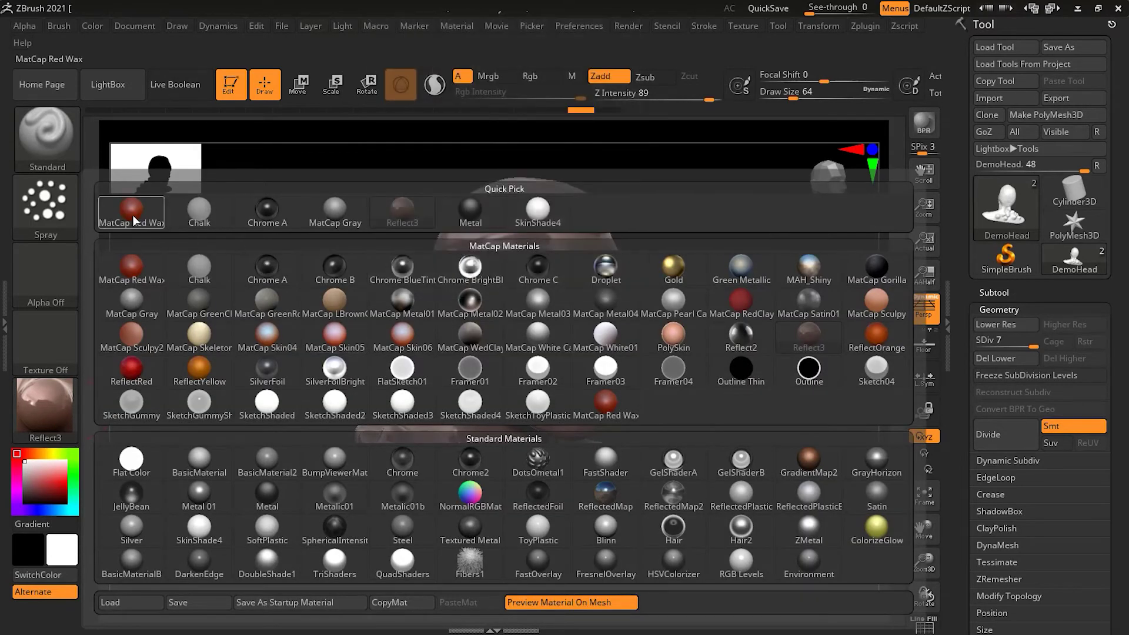
{"action": "mouse_move", "coordinate": [134, 220]}
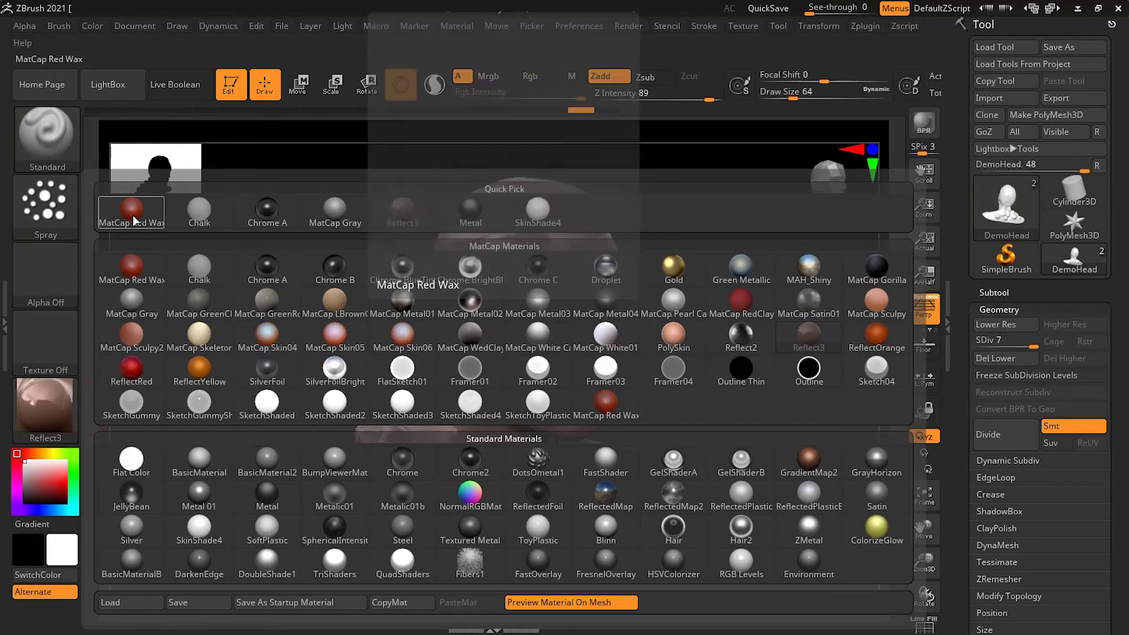
{"action": "left_click", "coordinate": [134, 220]}
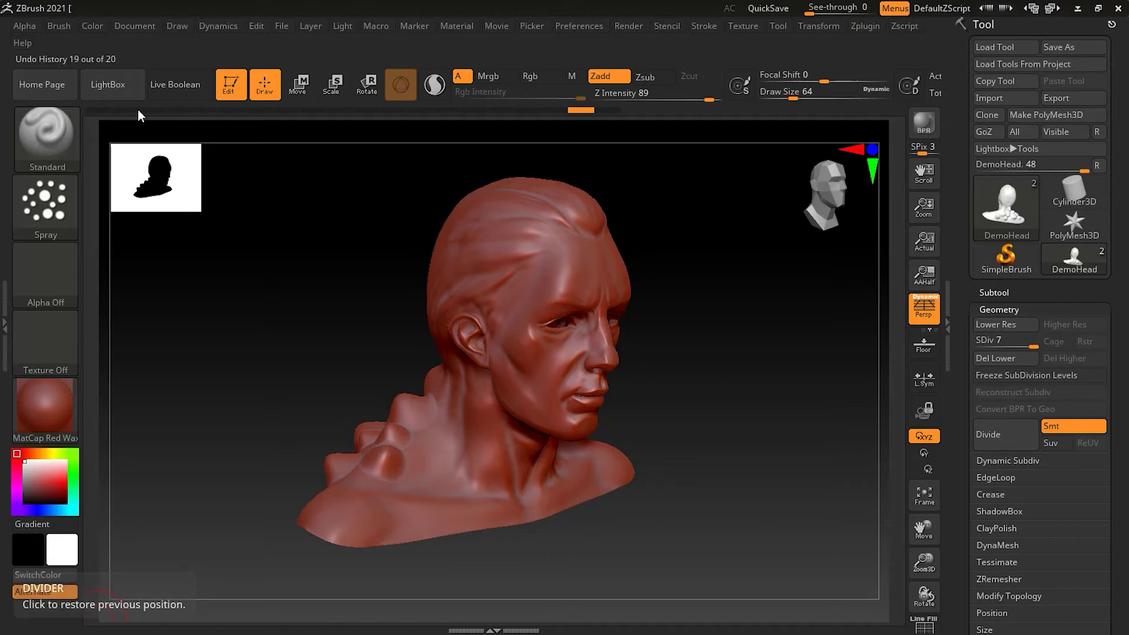
Revert the model to the earliest state in its undo history and inspect the bust from the front
{"action": "left_click", "coordinate": [97, 110]}
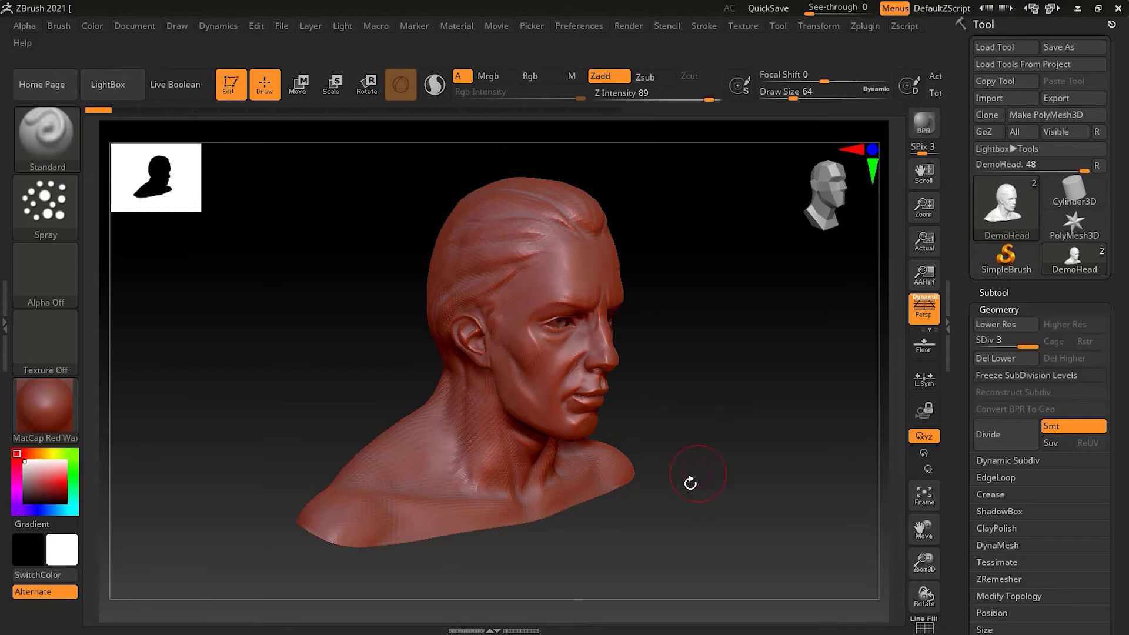
{"action": "left_click_drag", "start_coordinate": [689, 525], "coordinate": [655, 517]}
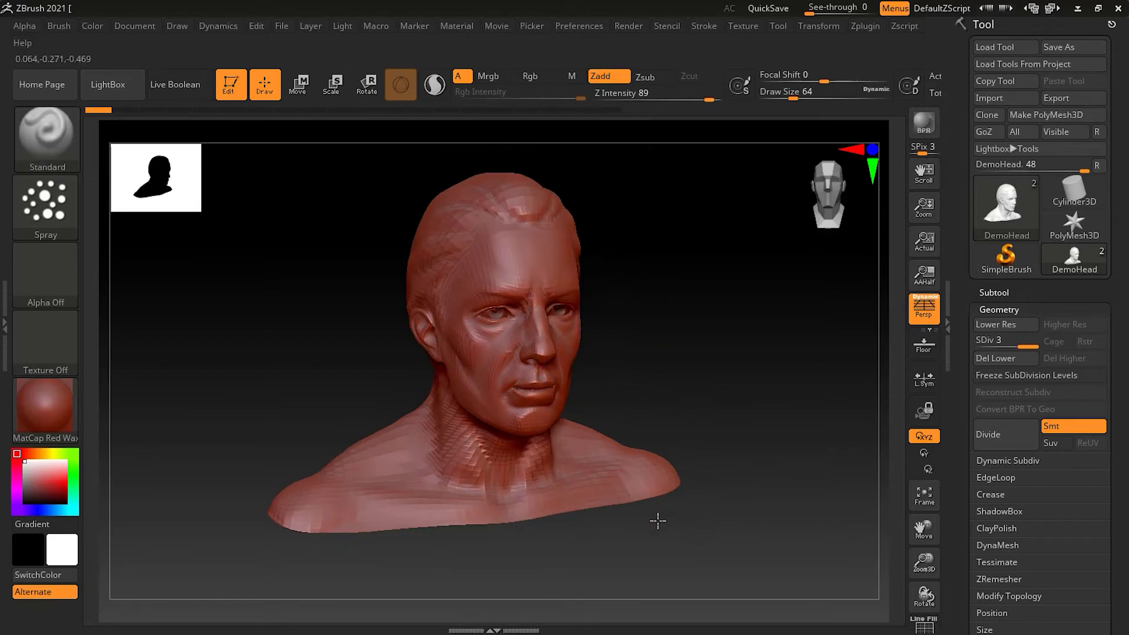
{"action": "mouse_move", "coordinate": [705, 340]}
{"action": "left_mouse_down"}
{"action": "mouse_move", "coordinate": [716, 355]}
{"action": "mouse_move", "coordinate": [759, 343]}
{"action": "mouse_move", "coordinate": [721, 333]}
{"action": "mouse_move", "coordinate": [724, 344]}
{"action": "left_mouse_up"}
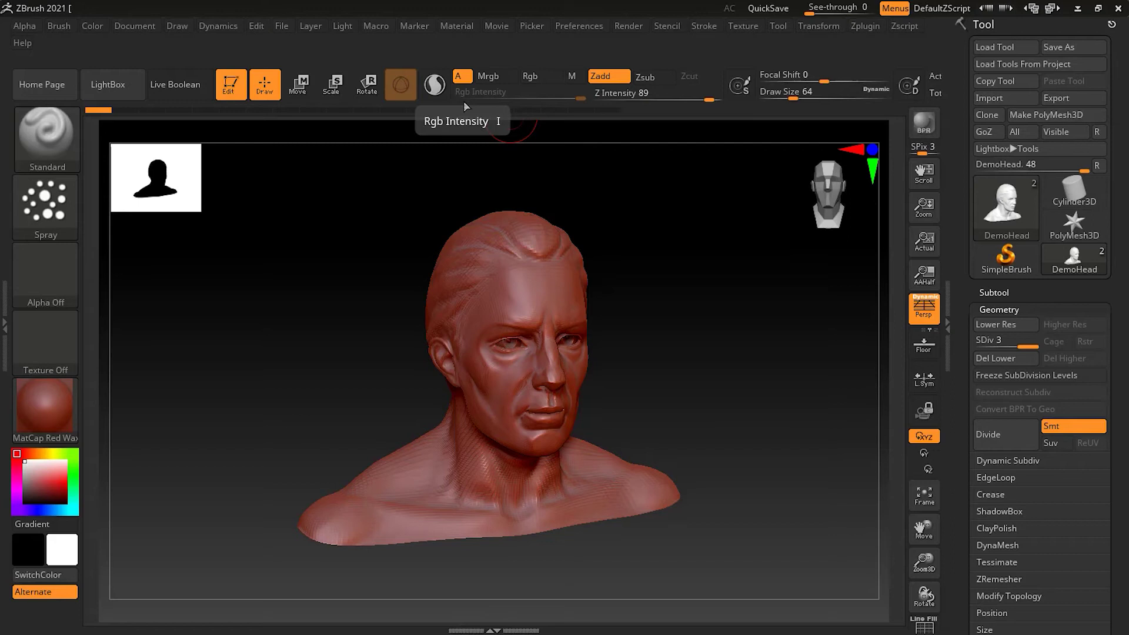
Switch the Standard brush's stroke type to Dots and lower the Z Intensity to 9
{"action": "mouse_move", "coordinate": [630, 105]}
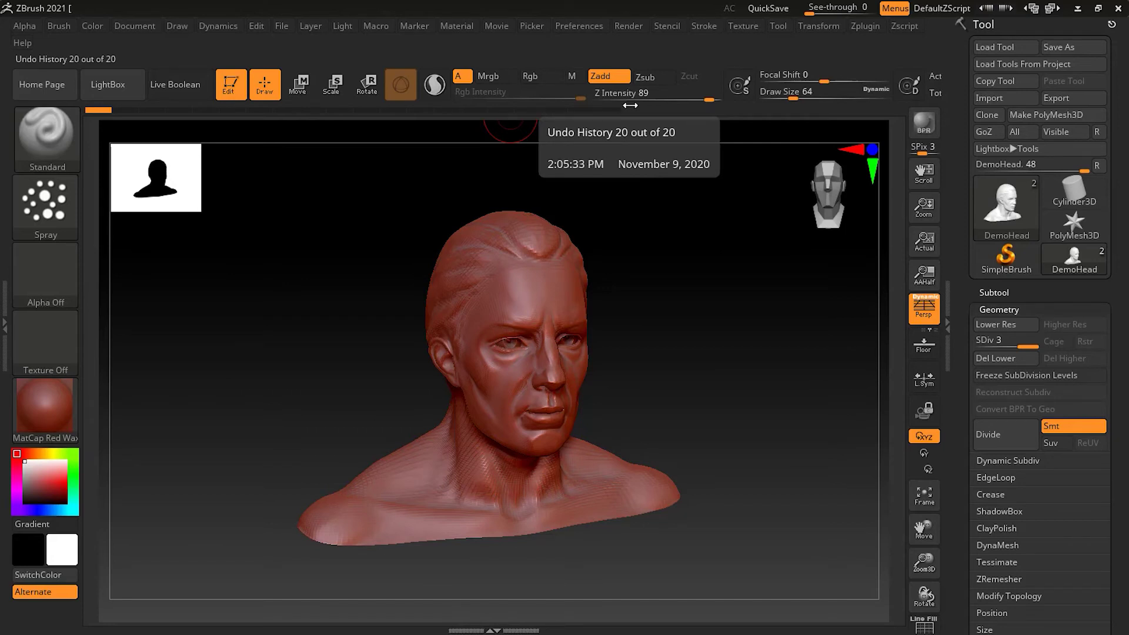
{"action": "left_click", "coordinate": [43, 217]}
{"action": "left_click", "coordinate": [146, 224]}
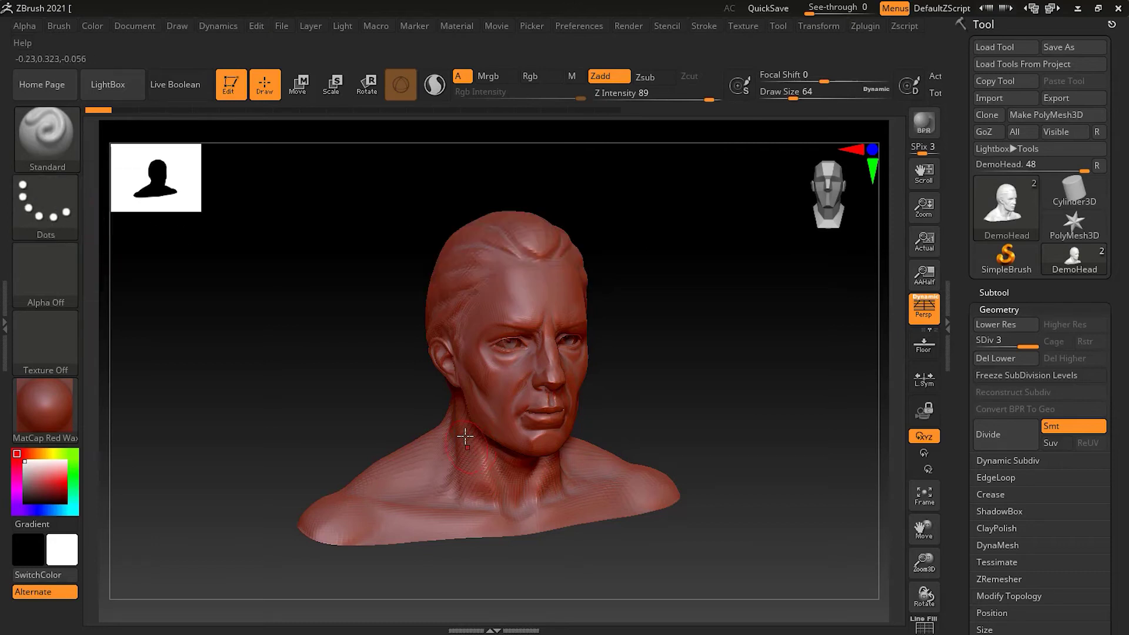
{"action": "left_click_drag", "start_coordinate": [658, 102], "coordinate": [630, 102]}
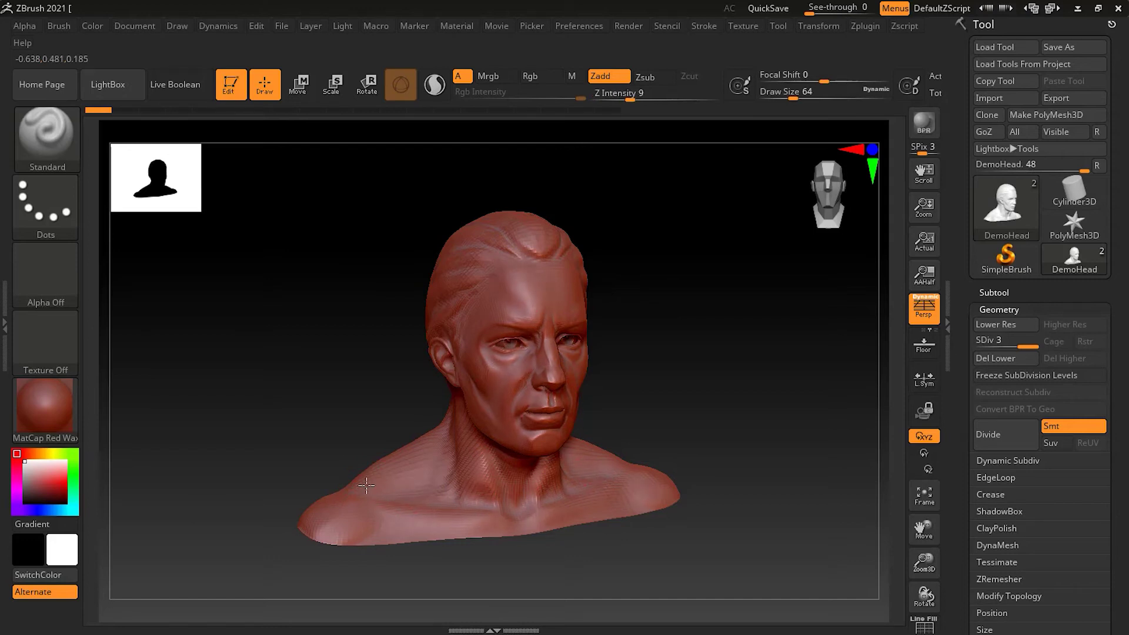
Raise the Z Intensity to 75, try a stroke across the shoulder, and undo it
{"action": "left_click_drag", "start_coordinate": [632, 98], "coordinate": [702, 101]}
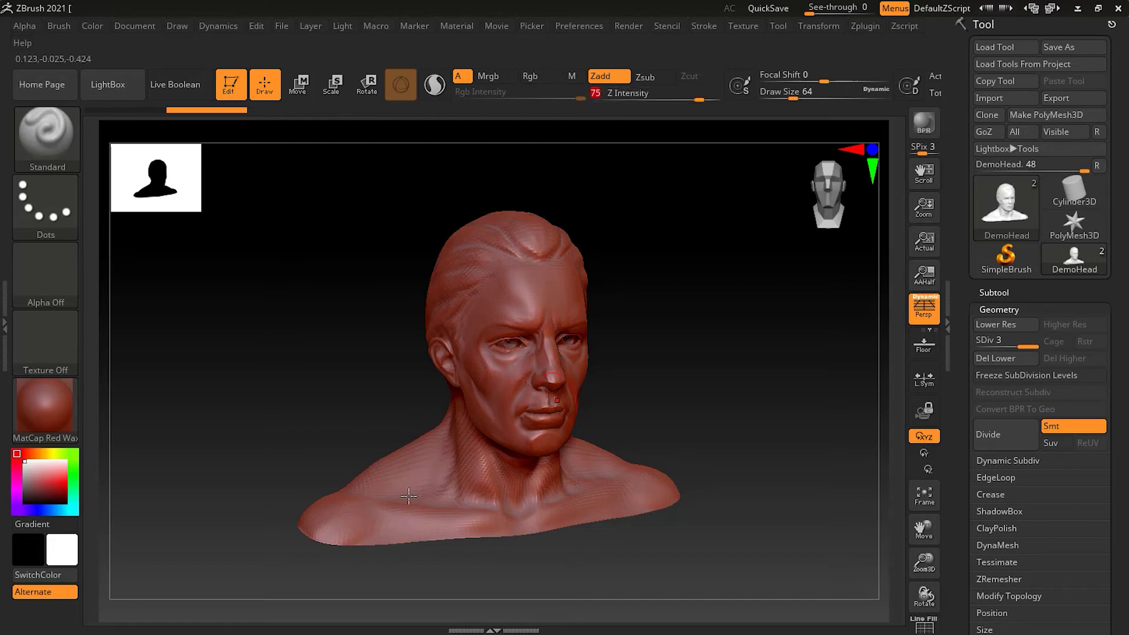
{"action": "mouse_move", "coordinate": [351, 513]}
{"action": "left_mouse_down"}
{"action": "mouse_move", "coordinate": [394, 485]}
{"action": "mouse_move", "coordinate": [454, 512]}
{"action": "mouse_move", "coordinate": [553, 519]}
{"action": "mouse_move", "coordinate": [565, 465]}
{"action": "mouse_move", "coordinate": [500, 421]}
{"action": "mouse_move", "coordinate": [549, 311]}
{"action": "mouse_move", "coordinate": [463, 250]}
{"action": "mouse_move", "coordinate": [441, 458]}
{"action": "mouse_move", "coordinate": [329, 541]}
{"action": "left_mouse_up"}
{"action": "key", "text": "ctrl+z"}
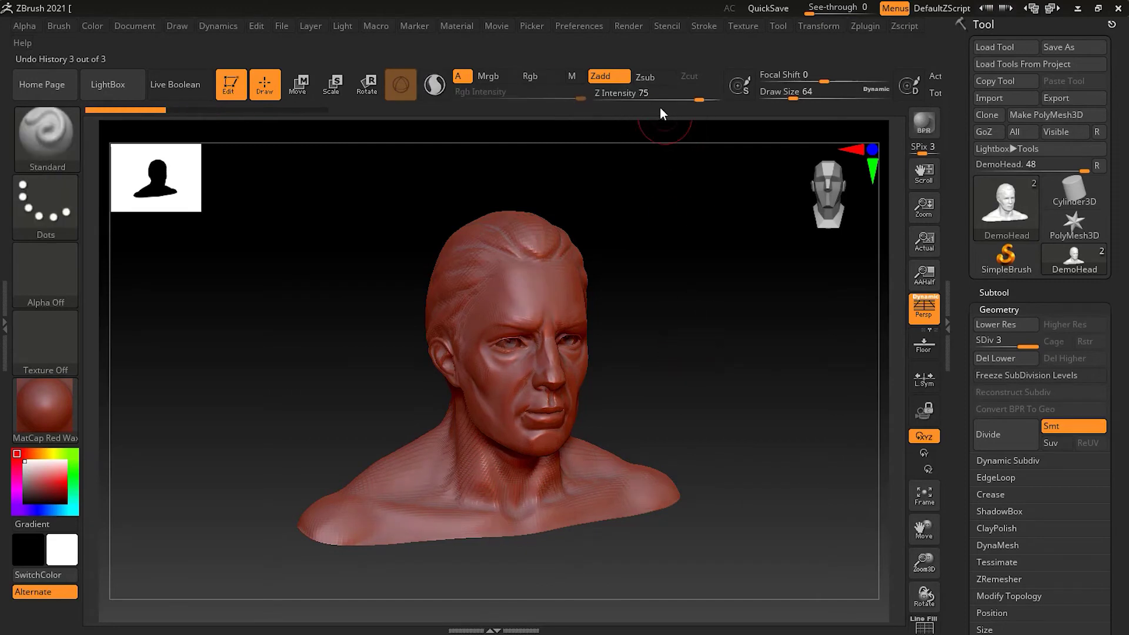
Compare a smaller Draw Size on the neck with Draw Size 177 over the face, and undo the test strokes
{"action": "mouse_move", "coordinate": [661, 110]}
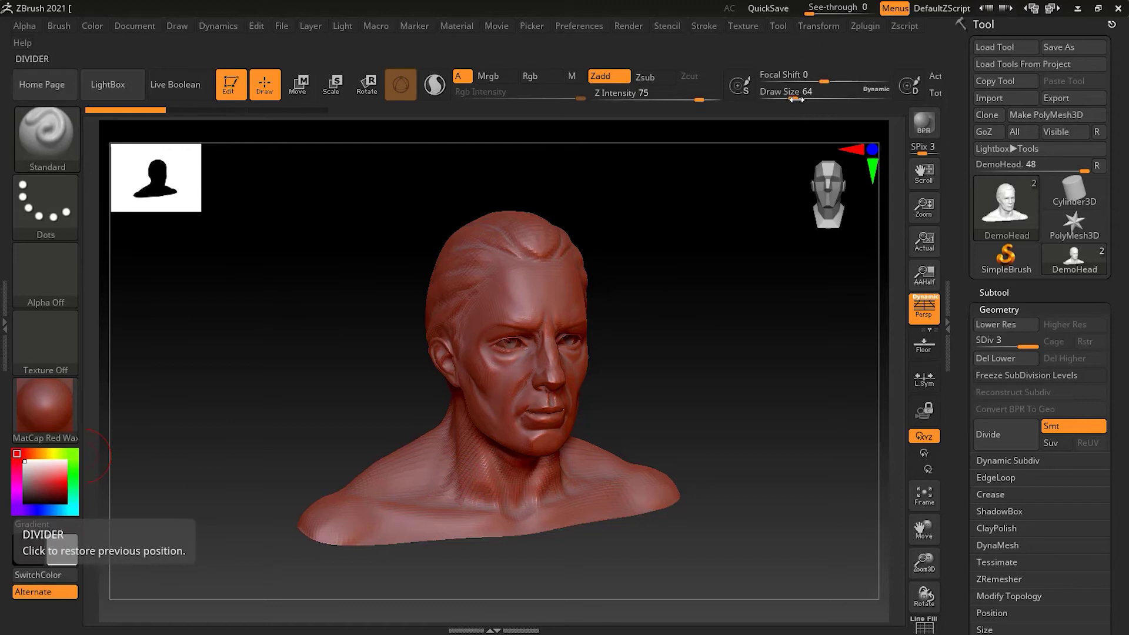
{"action": "left_click_drag", "start_coordinate": [796, 99], "coordinate": [781, 99]}
{"action": "mouse_move", "coordinate": [457, 426]}
{"action": "left_mouse_down"}
{"action": "mouse_move", "coordinate": [353, 532]}
{"action": "mouse_move", "coordinate": [574, 500]}
{"action": "left_mouse_up"}
{"action": "left_click_drag", "start_coordinate": [775, 93], "coordinate": [814, 93]}
{"action": "left_click_drag", "start_coordinate": [500, 247], "coordinate": [545, 440]}
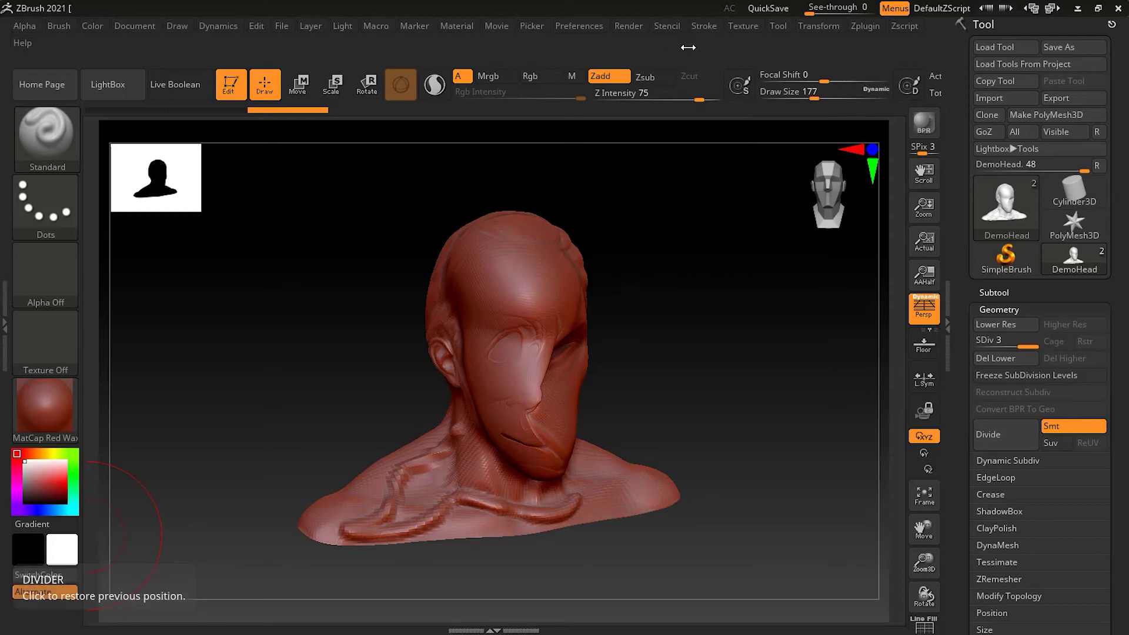
{"action": "key", "text": "ctrl+z"}
{"action": "key", "text": "ctrl+z"}
{"action": "key", "text": "ctrl+z"}
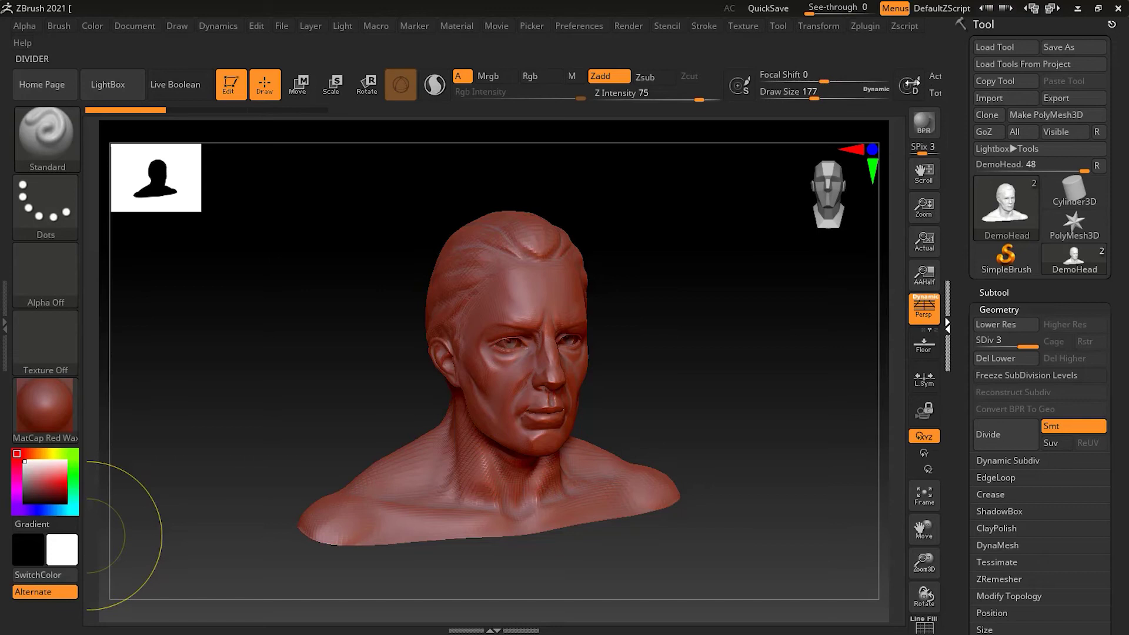
Restore the window to its smaller size and examine the active and total point counts for the bust
{"action": "left_click", "coordinate": [949, 97]}
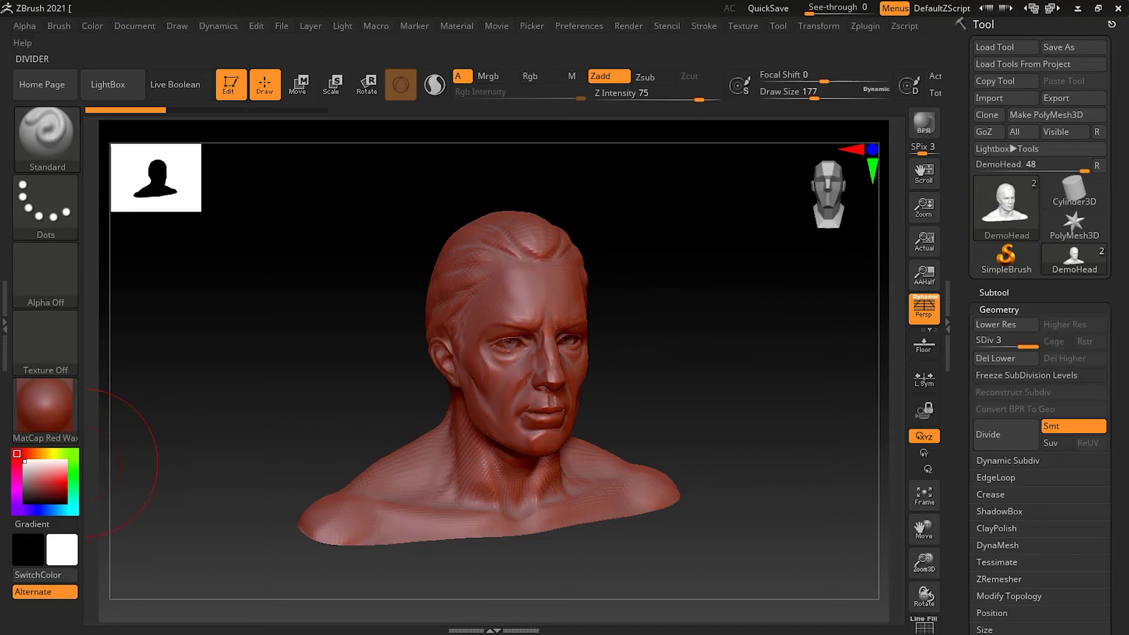
{"action": "mouse_move", "coordinate": [45, 409]}
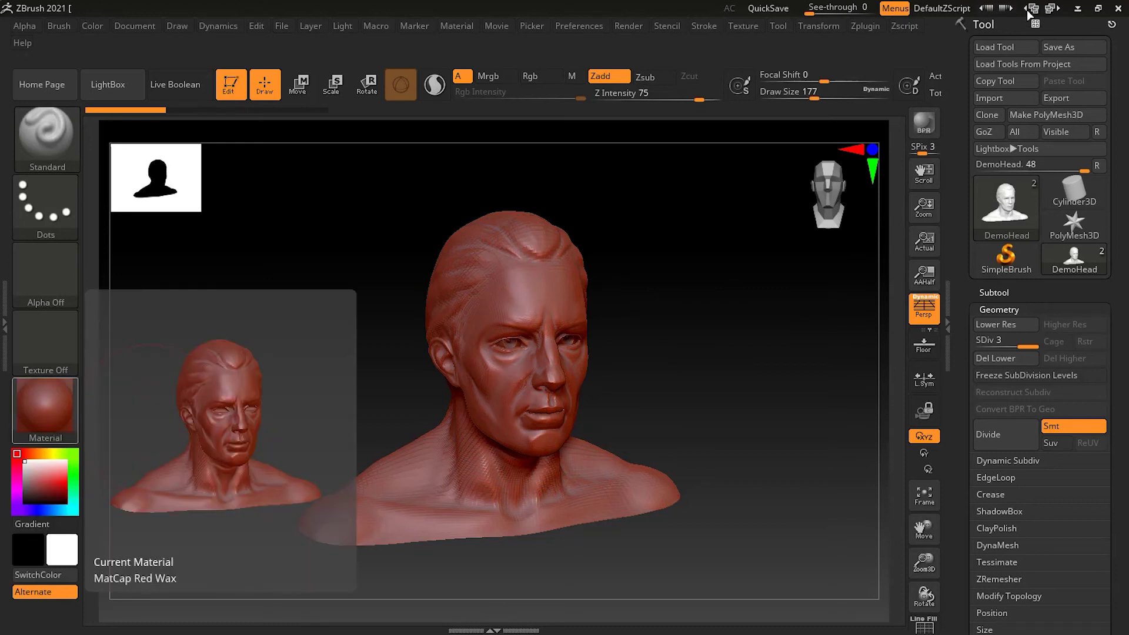
{"action": "left_click", "coordinate": [1097, 8]}
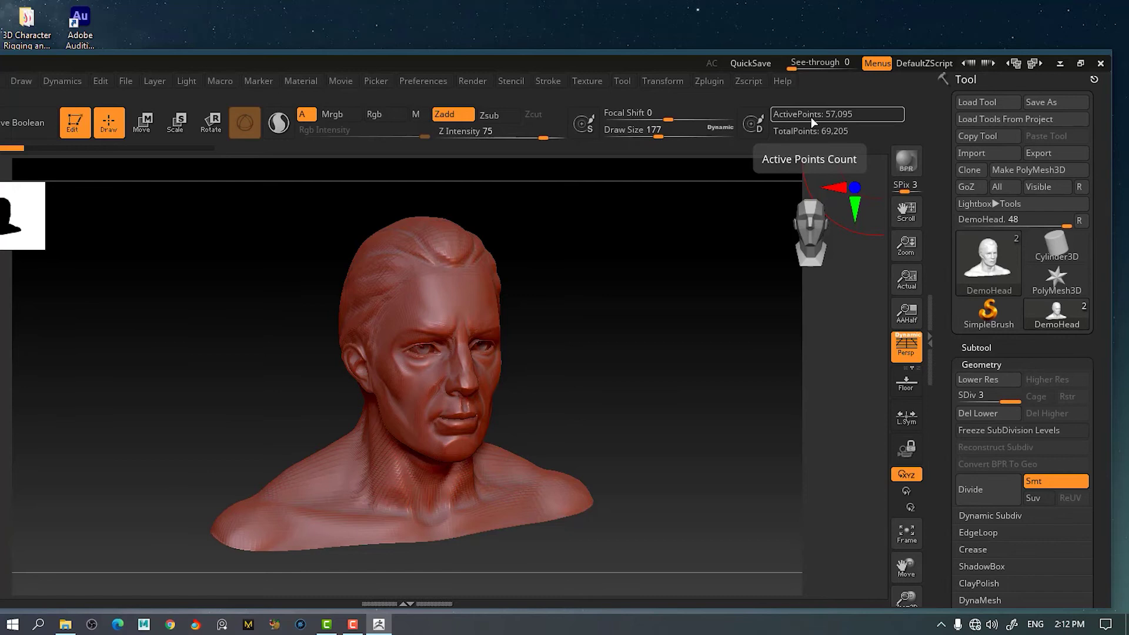
{"action": "left_click_drag", "start_coordinate": [356, 338], "coordinate": [398, 445]}
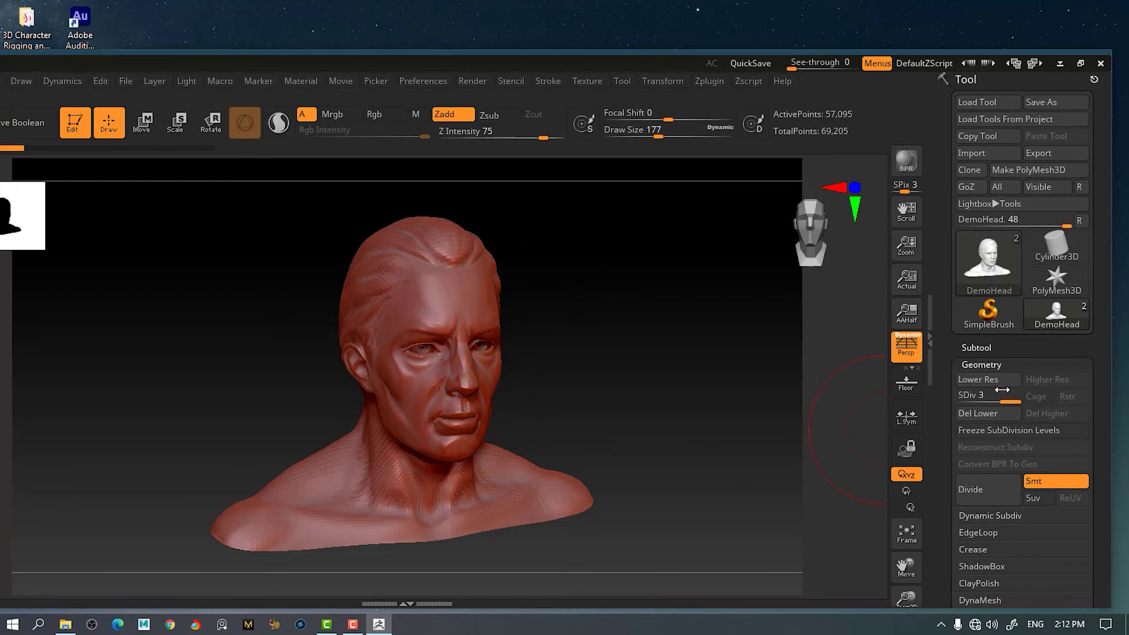
Expand the Subtool list, hide DemoHead to view the eyes subtool alone, and show and reselect DemoHead
{"action": "left_click", "coordinate": [981, 363]}
{"action": "left_click", "coordinate": [976, 348]}
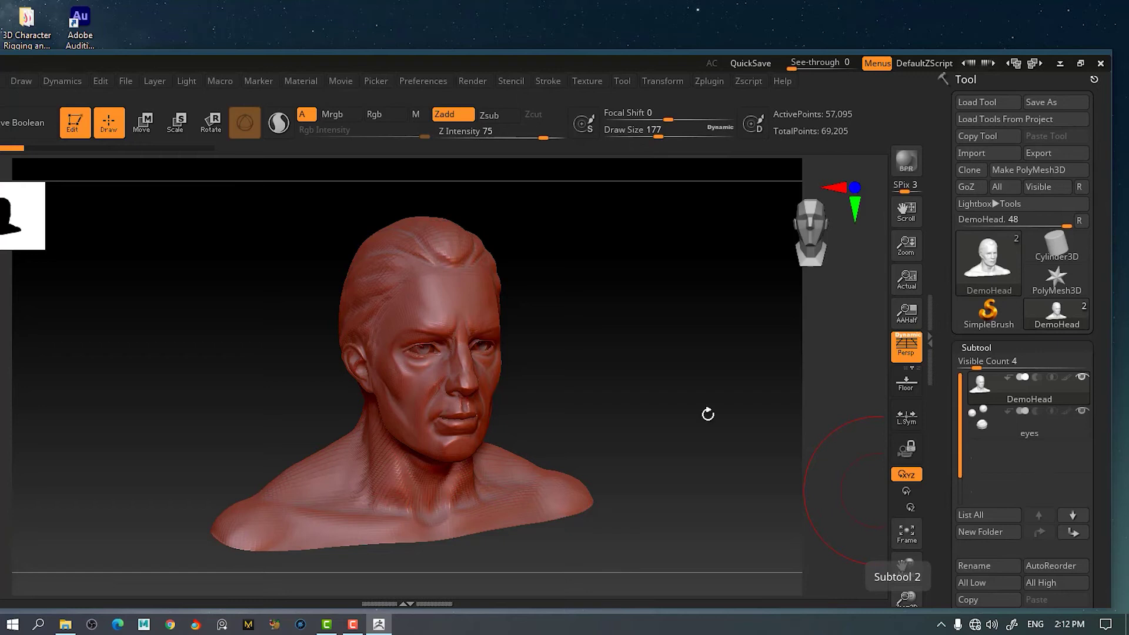
{"action": "mouse_move", "coordinate": [1084, 379]}
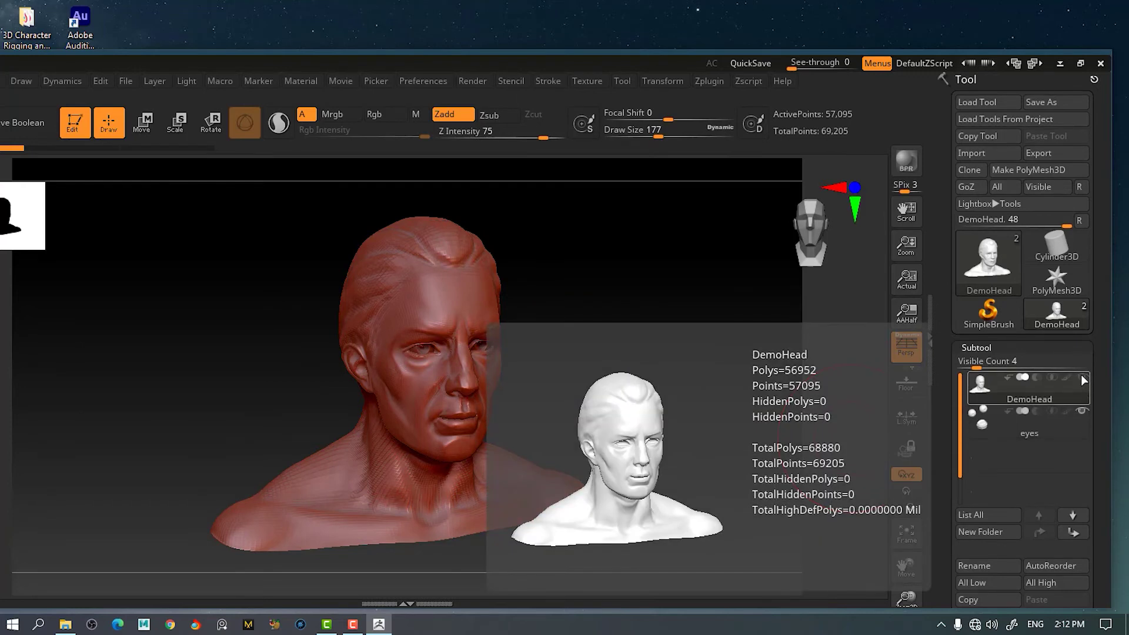
{"action": "left_click", "coordinate": [1083, 412]}
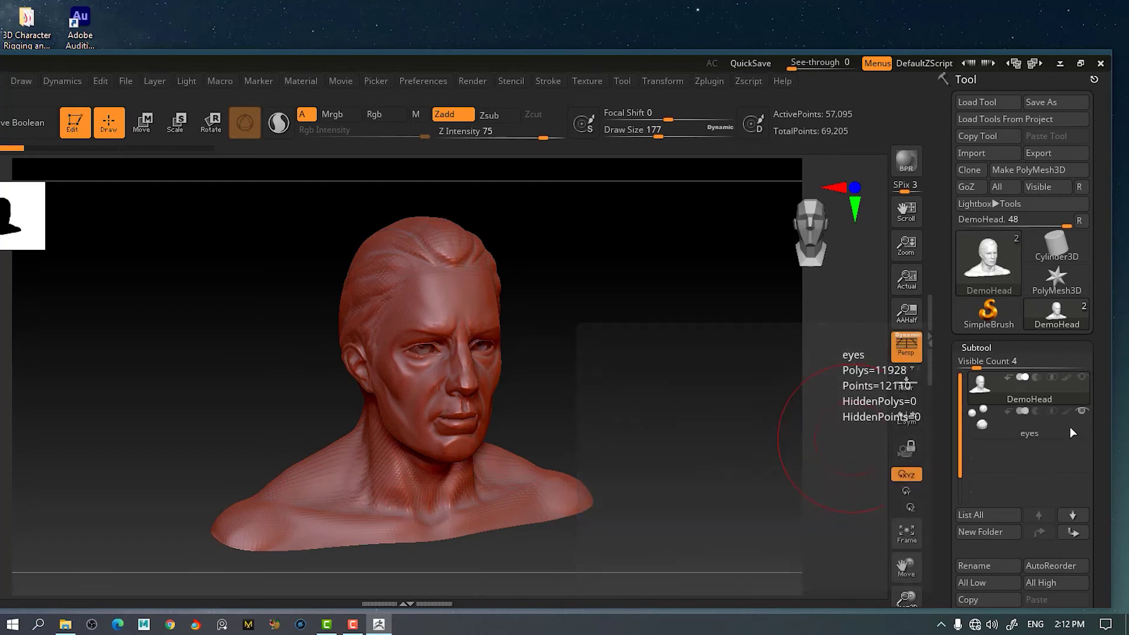
{"action": "left_click", "coordinate": [1070, 426]}
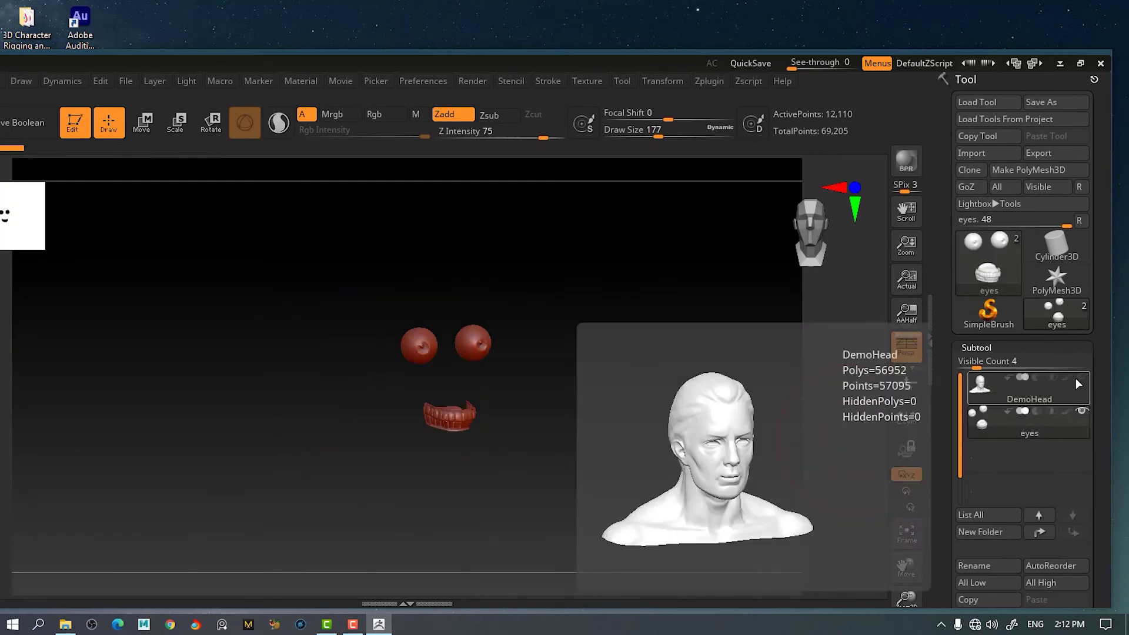
{"action": "left_click", "coordinate": [1082, 377]}
{"action": "left_click", "coordinate": [1005, 392]}
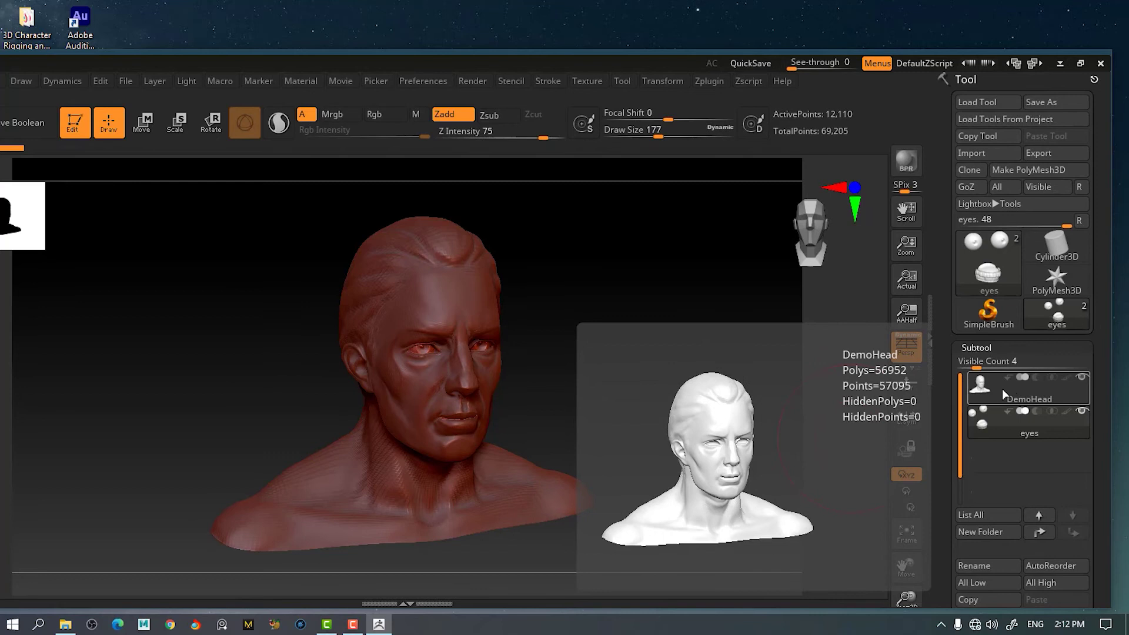
{"action": "left_click", "coordinate": [1002, 389]}
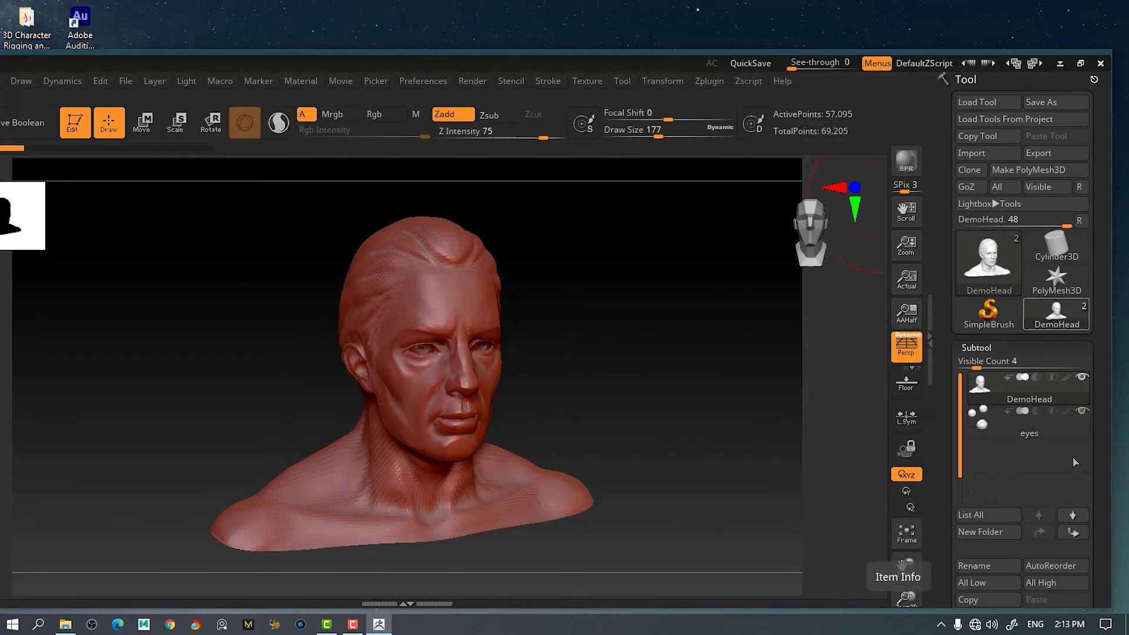
Select the eyes subtool and compare its active point count with the total points
{"action": "left_click", "coordinate": [1049, 428]}
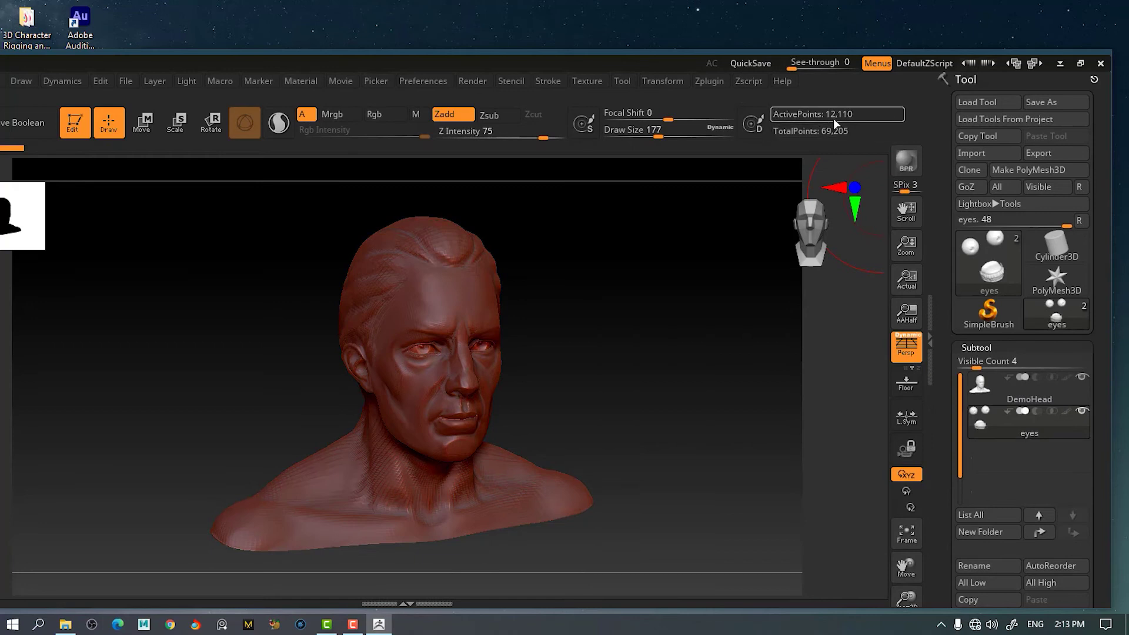
{"action": "mouse_move", "coordinate": [1047, 331]}
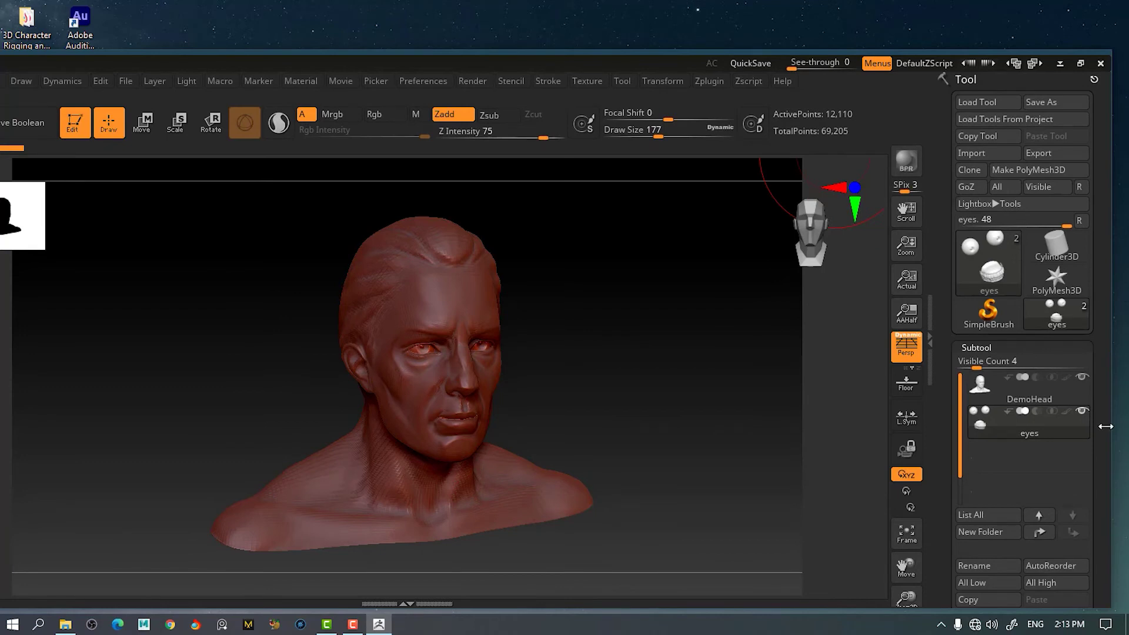
{"action": "mouse_move", "coordinate": [1013, 402]}
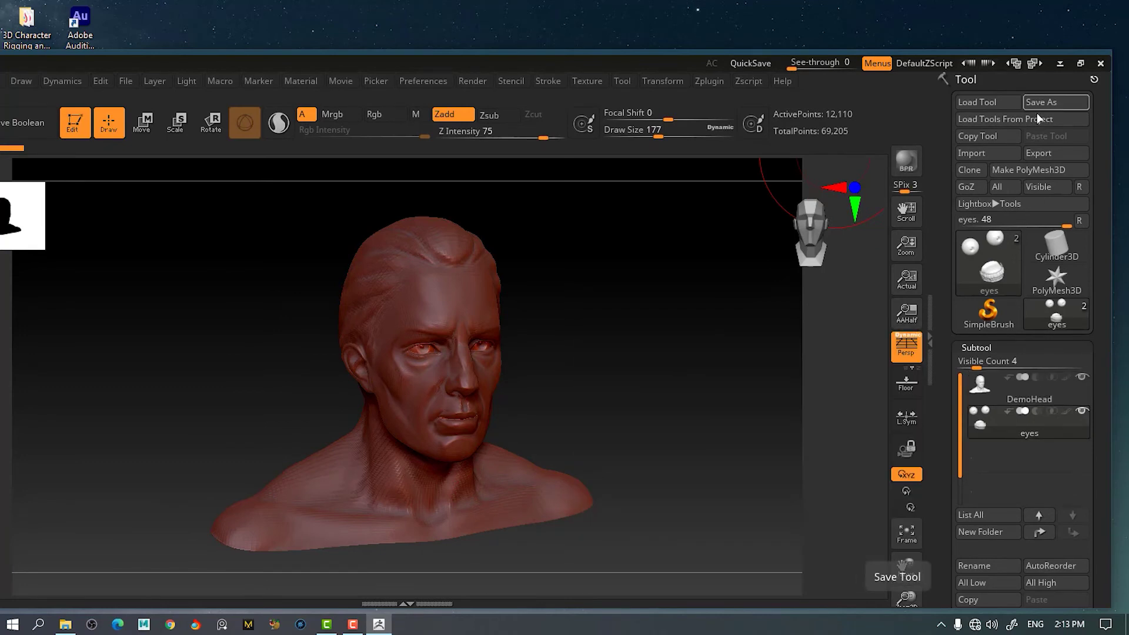
Maximize the window, make DemoHead the active subtool, and collapse the Subtool section
{"action": "left_click", "coordinate": [1079, 63]}
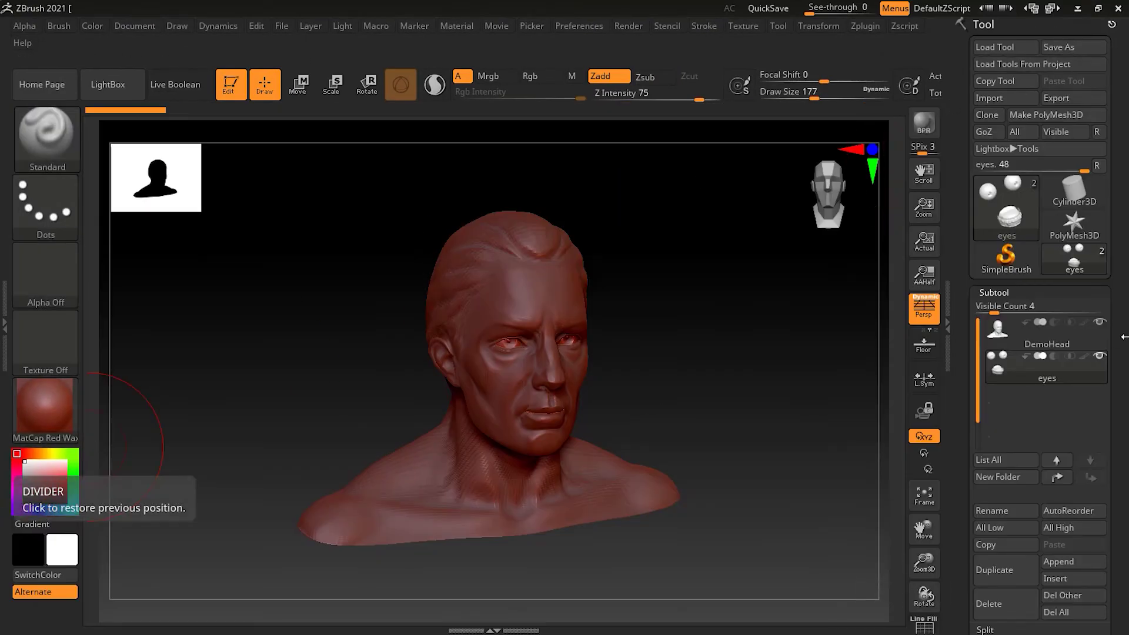
{"action": "left_click", "coordinate": [1049, 339]}
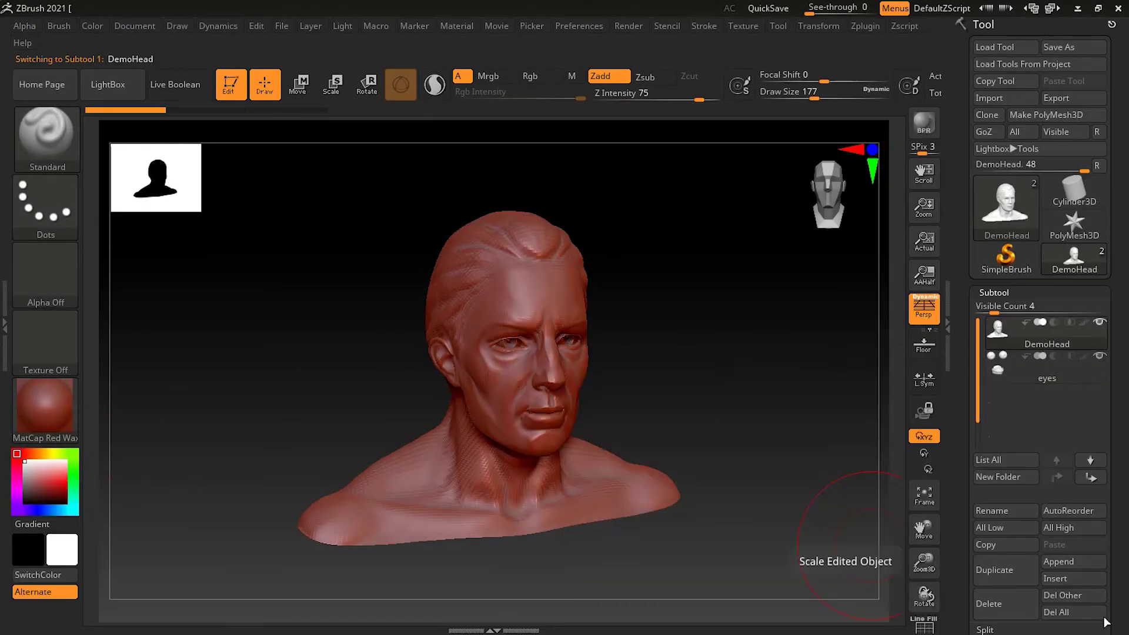
{"action": "left_click", "coordinate": [992, 292]}
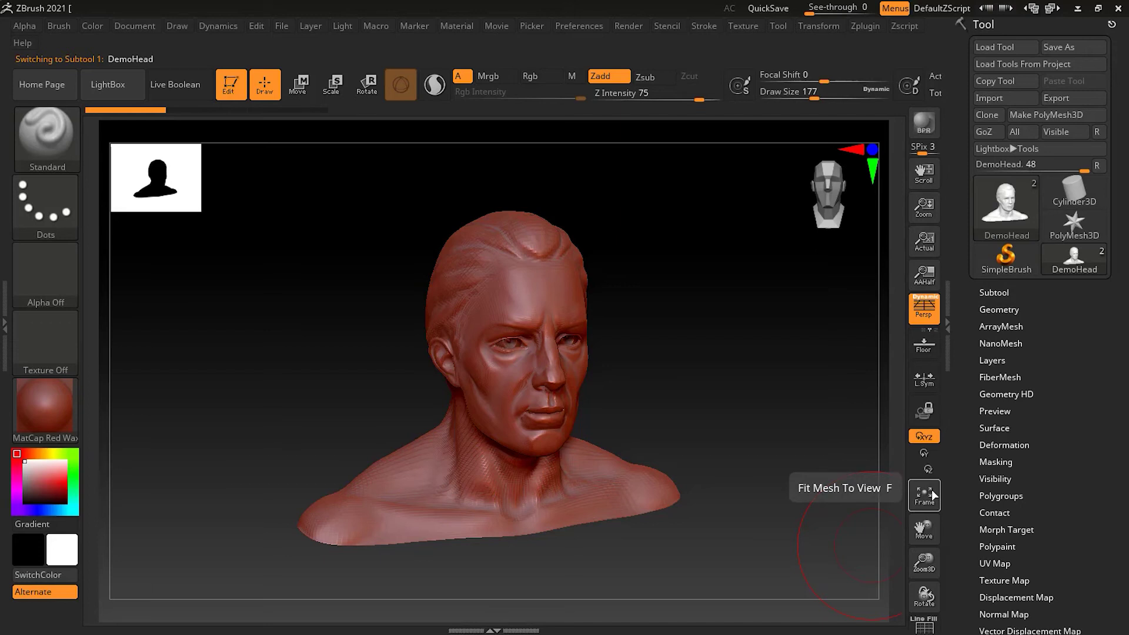
Compare the bust with perspective off and on, and show and hide the floor grid
{"action": "left_click", "coordinate": [925, 309]}
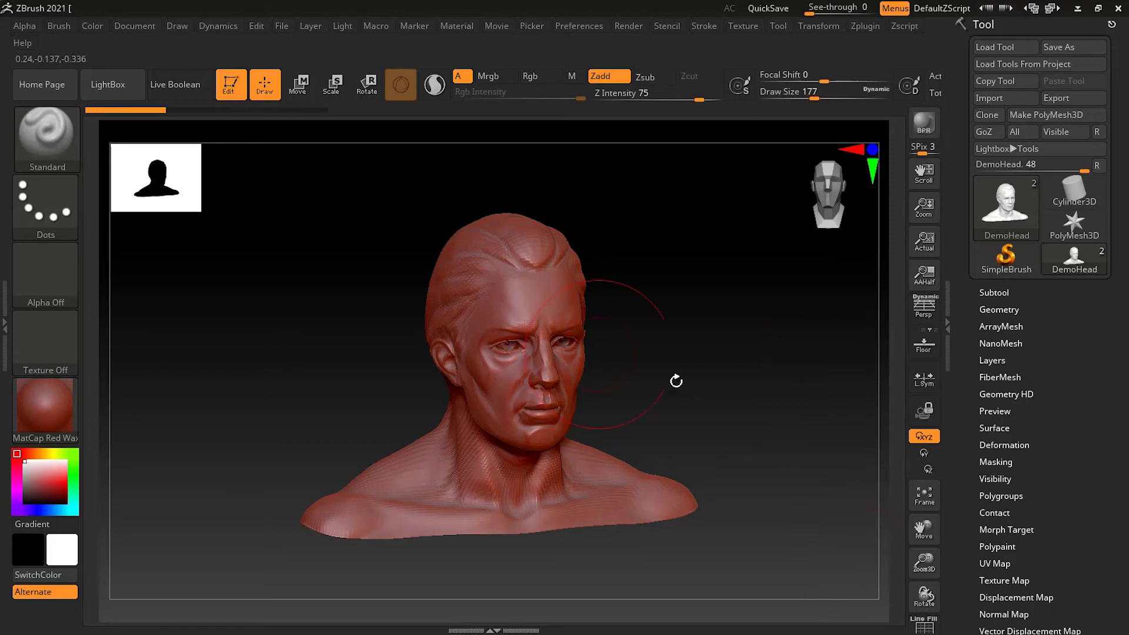
{"action": "mouse_move", "coordinate": [733, 443]}
{"action": "left_mouse_down"}
{"action": "mouse_move", "coordinate": [650, 482]}
{"action": "mouse_move", "coordinate": [739, 469]}
{"action": "mouse_move", "coordinate": [739, 445]}
{"action": "left_mouse_up"}
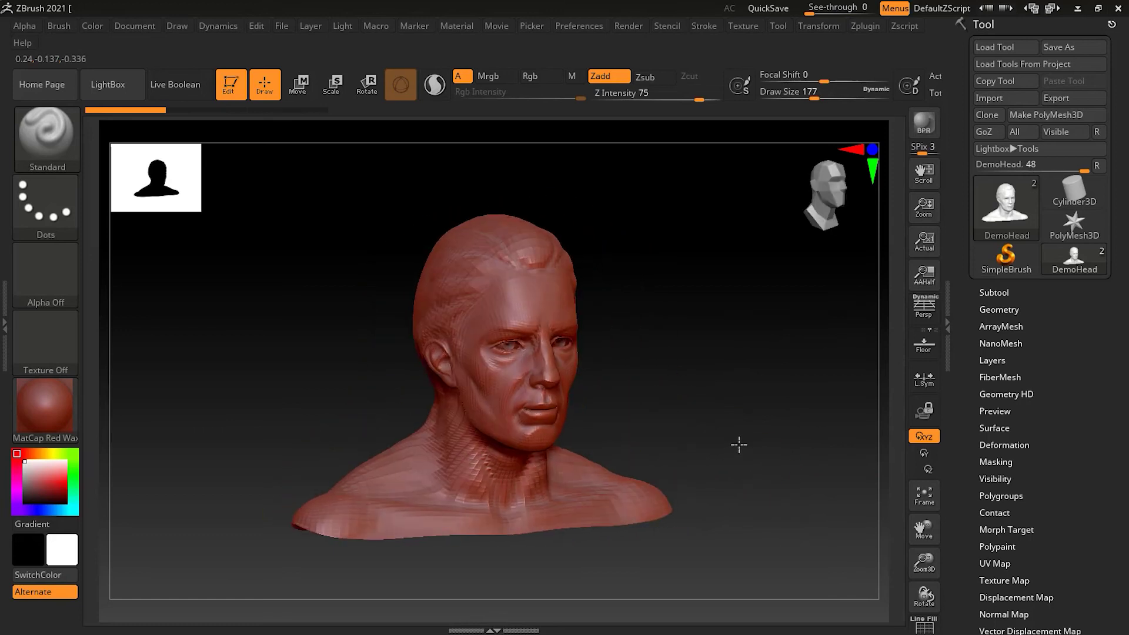
{"action": "left_click", "coordinate": [923, 312]}
{"action": "mouse_move", "coordinate": [726, 424]}
{"action": "left_mouse_down"}
{"action": "mouse_move", "coordinate": [714, 444]}
{"action": "mouse_move", "coordinate": [764, 440]}
{"action": "left_mouse_up"}
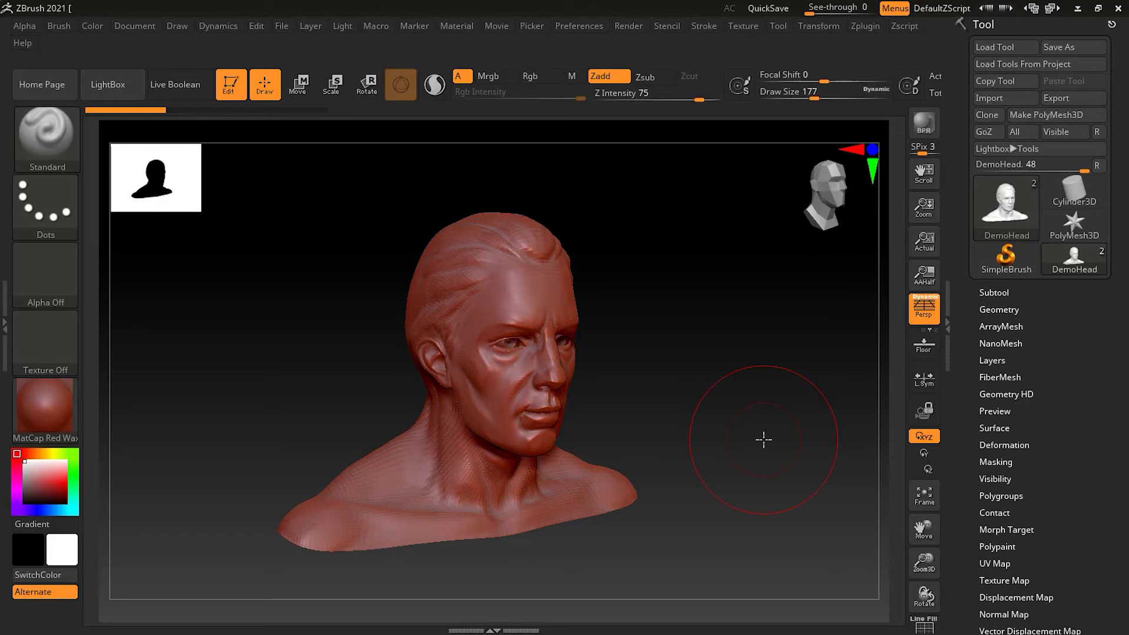
{"action": "left_click", "coordinate": [923, 343]}
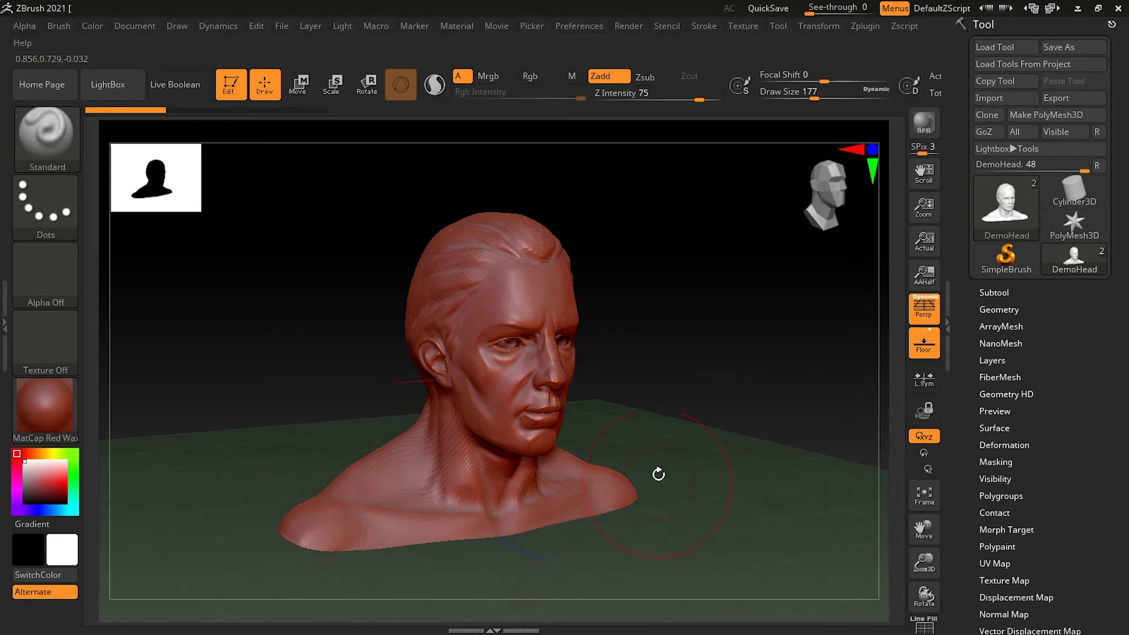
{"action": "left_click", "coordinate": [922, 353]}
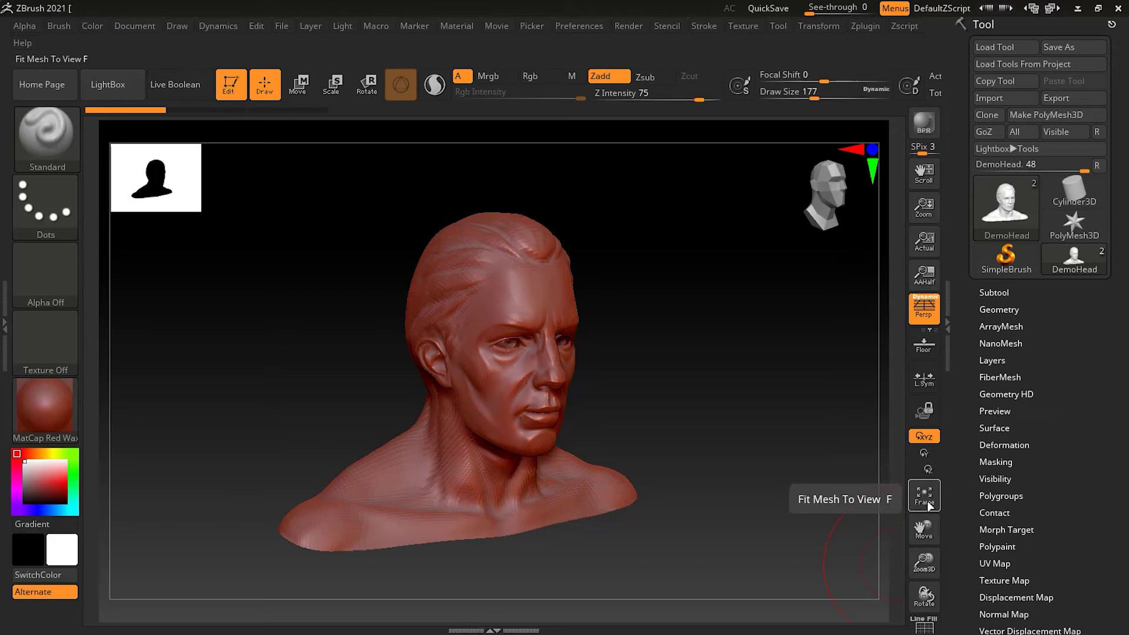
Fit the bust to the view, pan it out of sight, and frame it again facing the front
{"action": "left_click", "coordinate": [926, 499]}
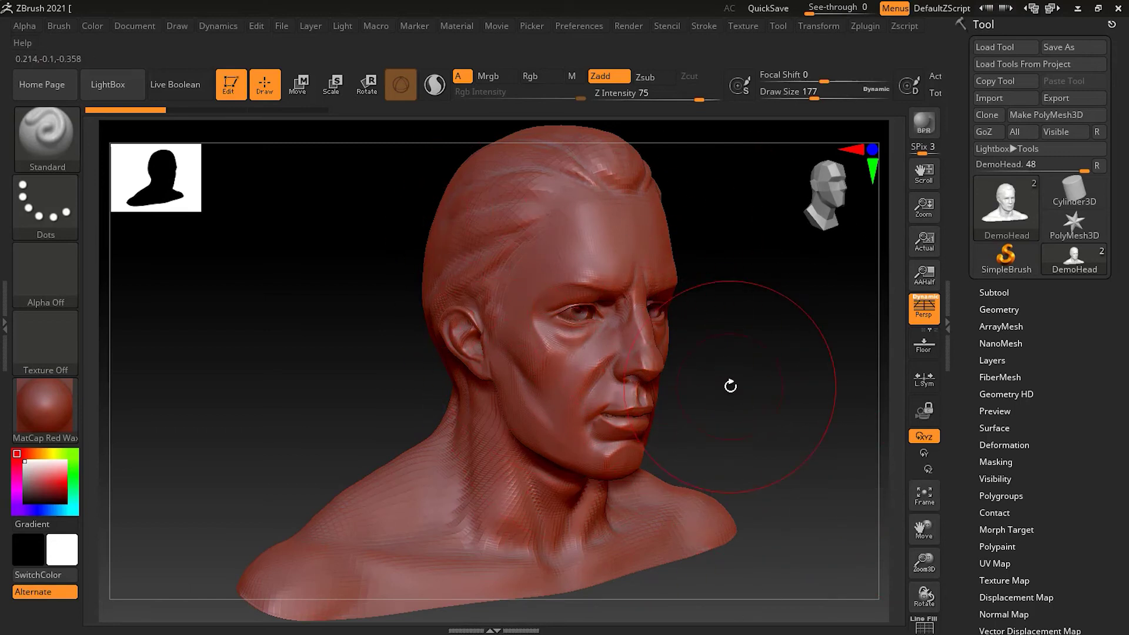
{"action": "left_click_drag", "start_coordinate": [785, 403], "coordinate": [734, 369], "text": "alt"}
{"action": "left_click_drag", "start_coordinate": [649, 392], "coordinate": [544, 187], "text": "alt"}
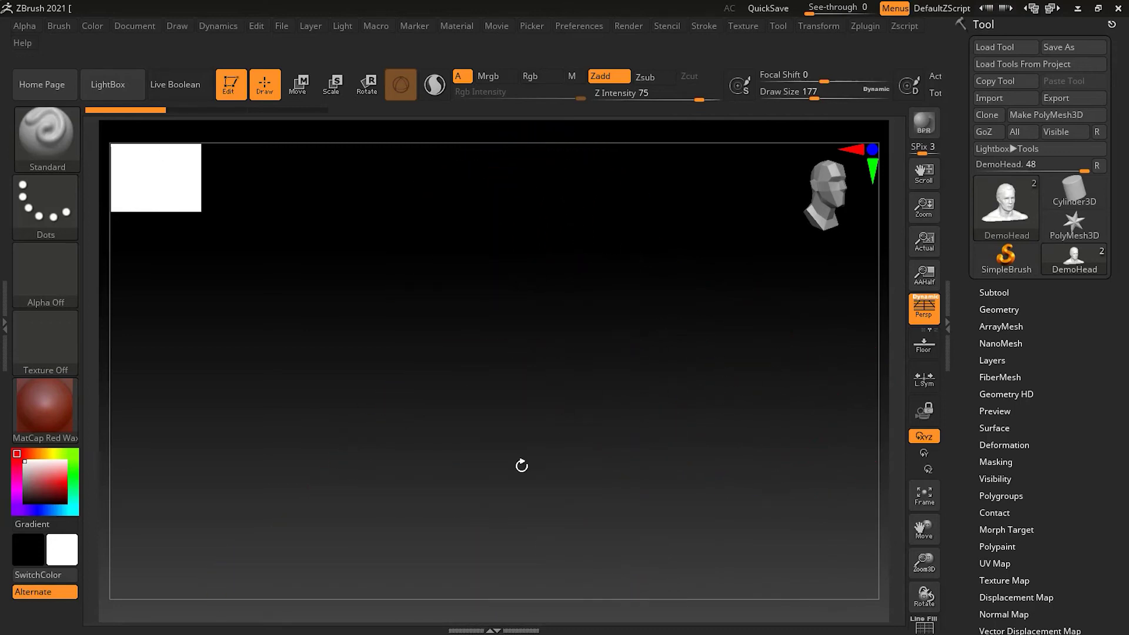
{"action": "left_click_drag", "start_coordinate": [492, 529], "coordinate": [700, 529]}
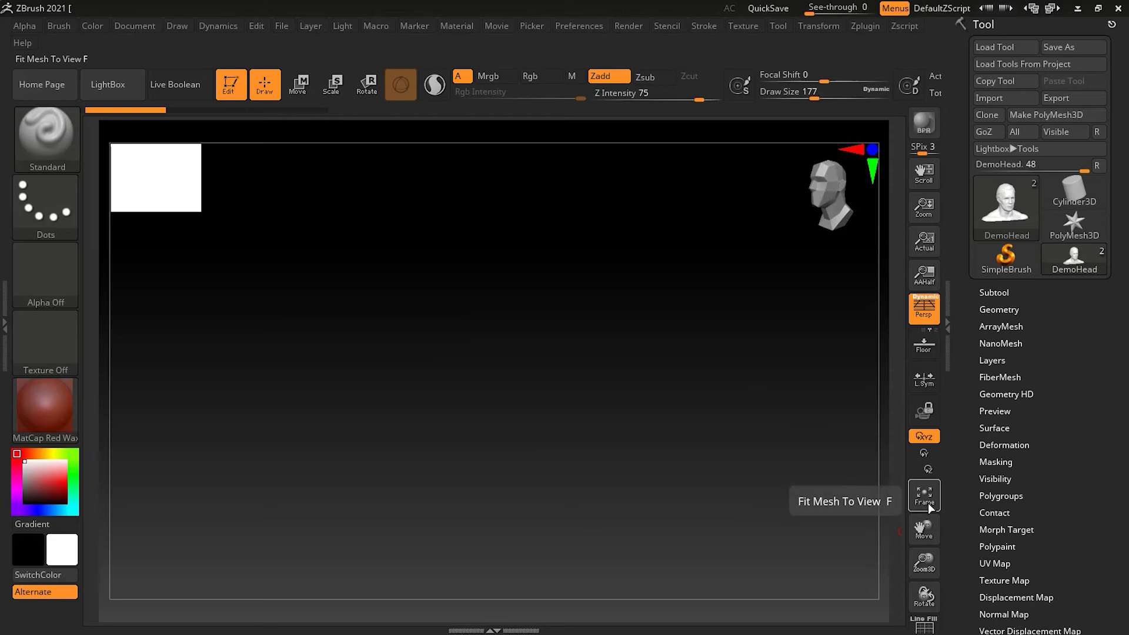
{"action": "left_click", "coordinate": [928, 504]}
{"action": "left_click_drag", "start_coordinate": [615, 474], "coordinate": [721, 393]}
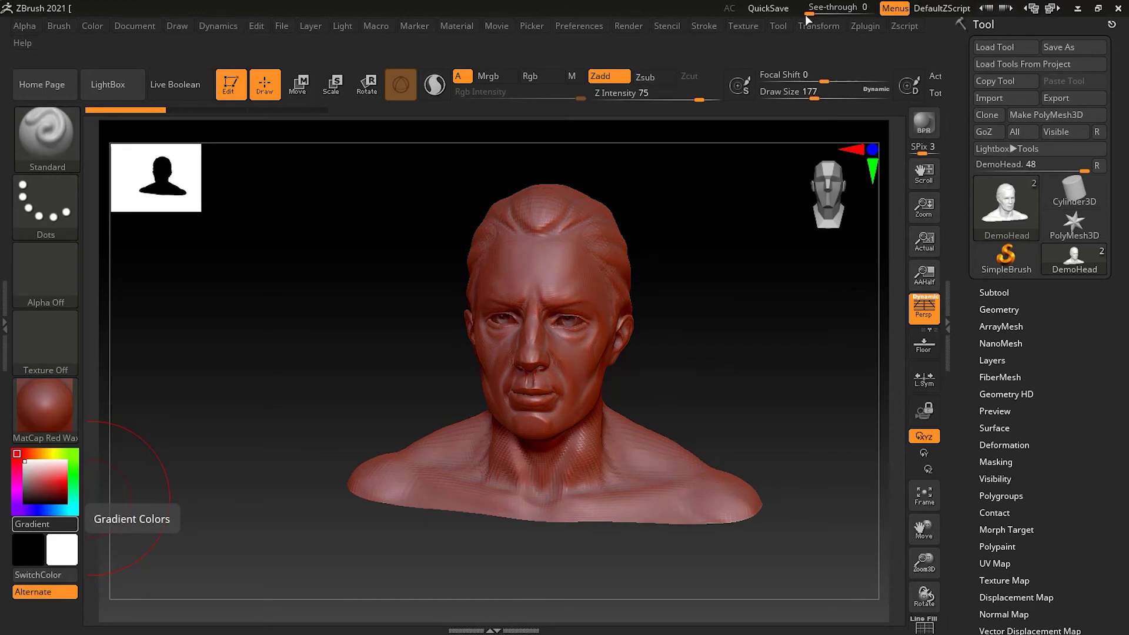
Open the Tool palette and dock it back in the tray beside the canvas
{"action": "left_click", "coordinate": [776, 26]}
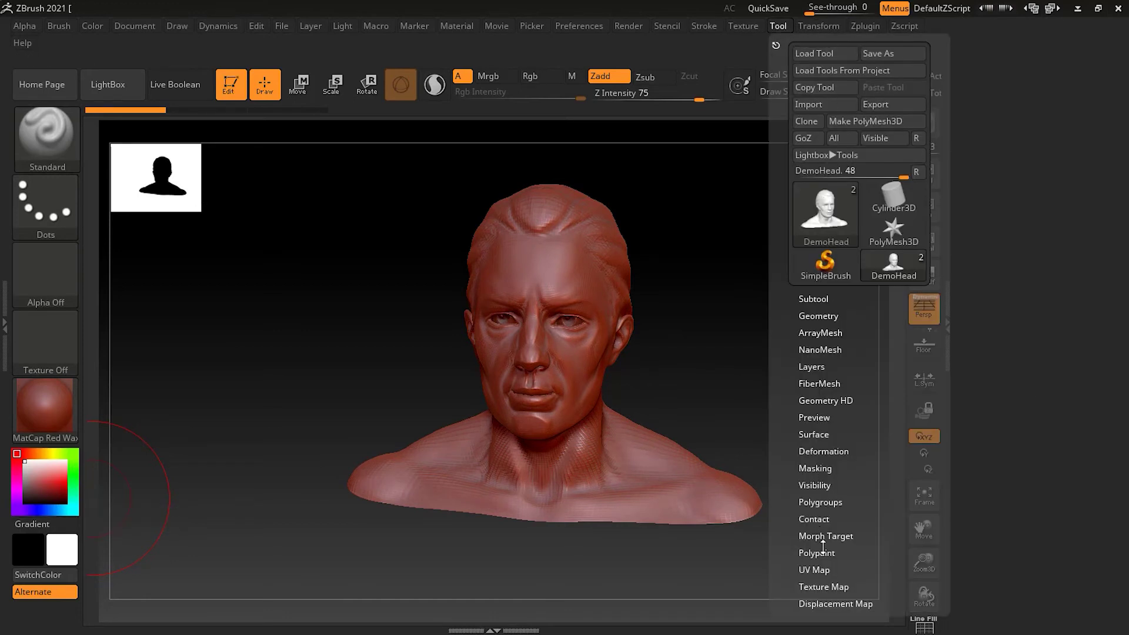
{"action": "left_click", "coordinate": [776, 45]}
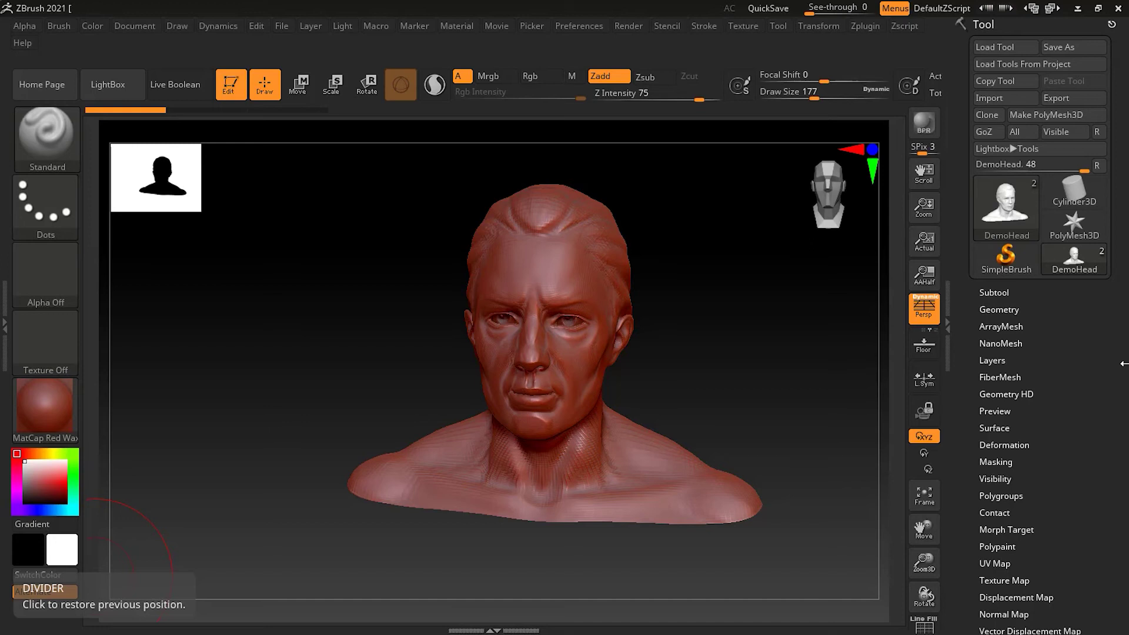
Open the collapsed tray beside the brush and material thumbnails and remove the Brush palette from it
{"action": "left_click", "coordinate": [8, 335]}
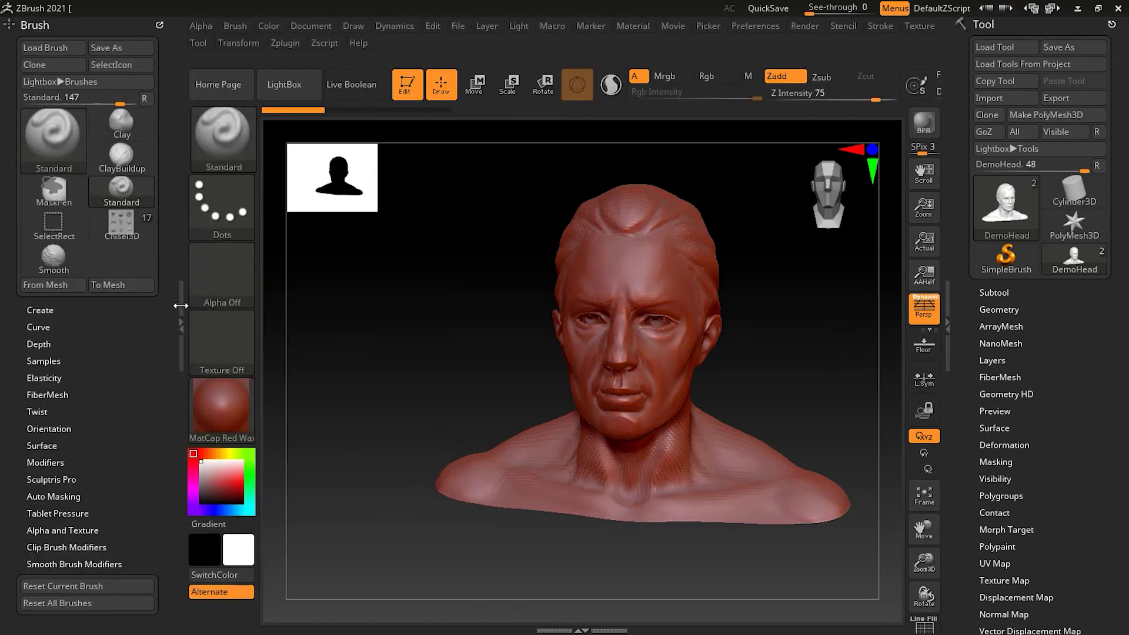
{"action": "mouse_move", "coordinate": [122, 372]}
{"action": "left_mouse_down"}
{"action": "mouse_move", "coordinate": [123, 272]}
{"action": "mouse_move", "coordinate": [122, 412]}
{"action": "left_mouse_up"}
{"action": "left_click", "coordinate": [159, 25]}
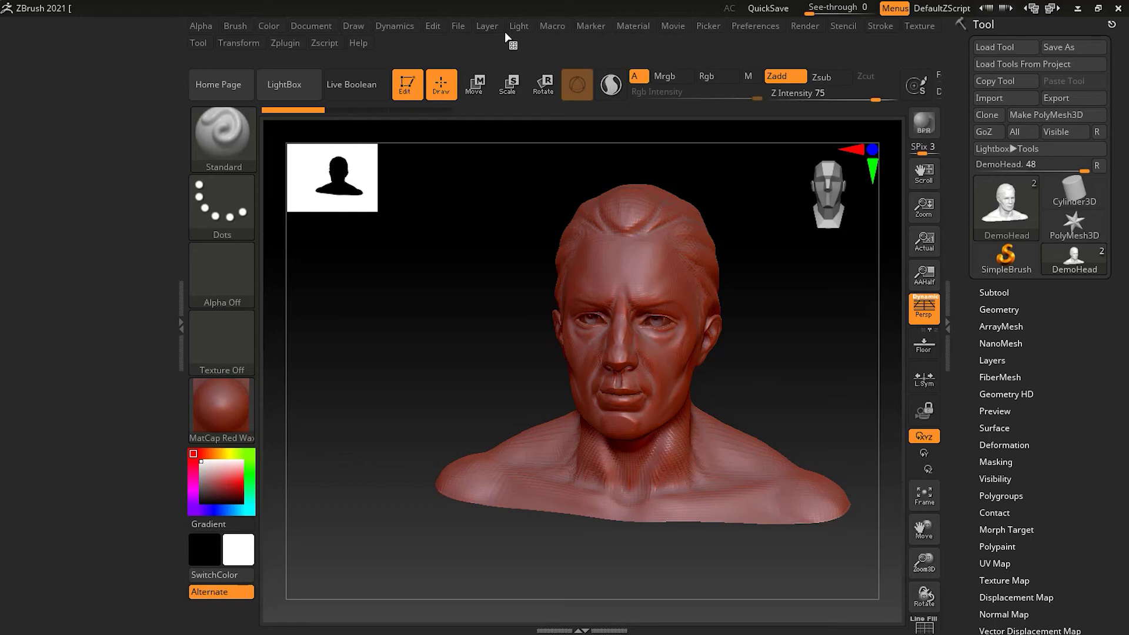
Dock the Document and Brush palettes in the emptied tray, with Document collapsed above Brush
{"action": "left_click", "coordinate": [319, 29]}
{"action": "left_click", "coordinate": [311, 27]}
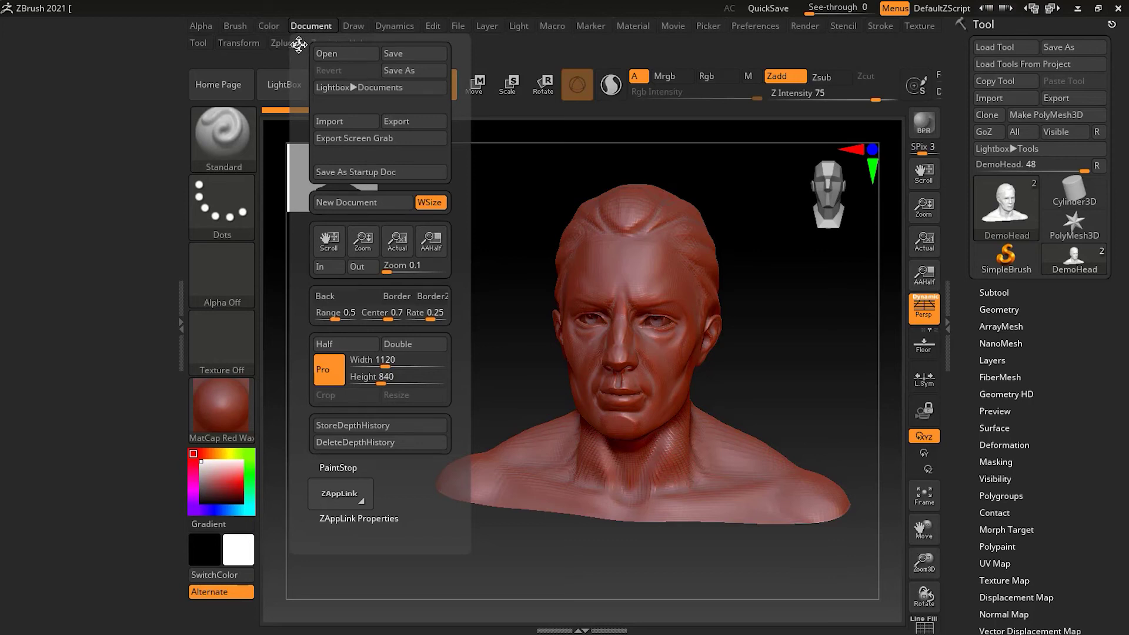
{"action": "left_click_drag", "start_coordinate": [299, 44], "coordinate": [41, 71]}
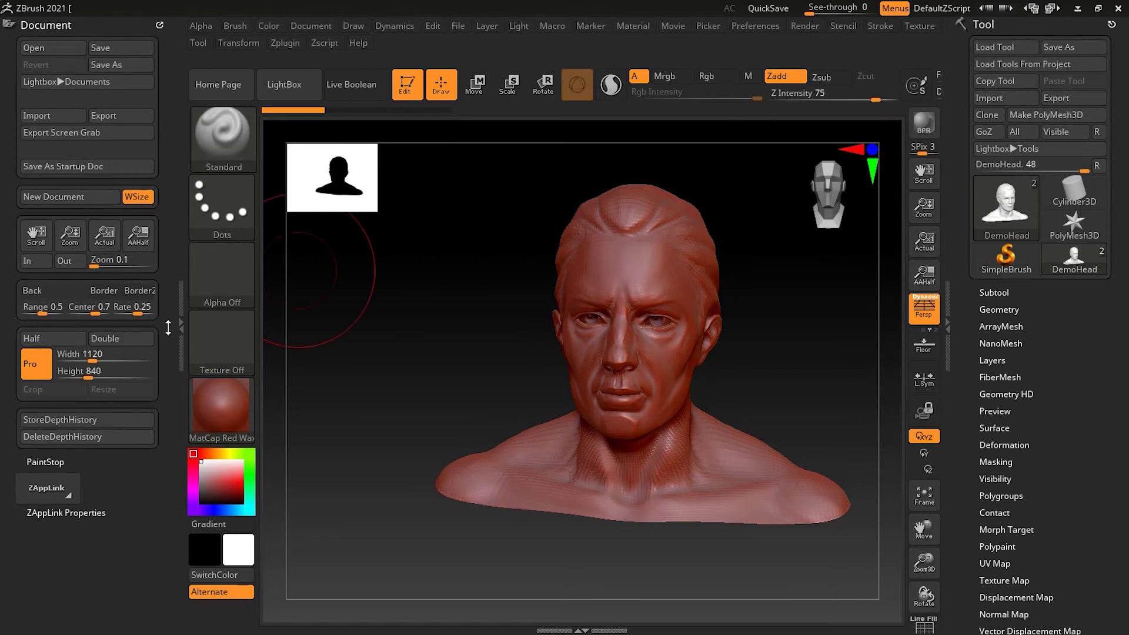
{"action": "left_click", "coordinate": [51, 23]}
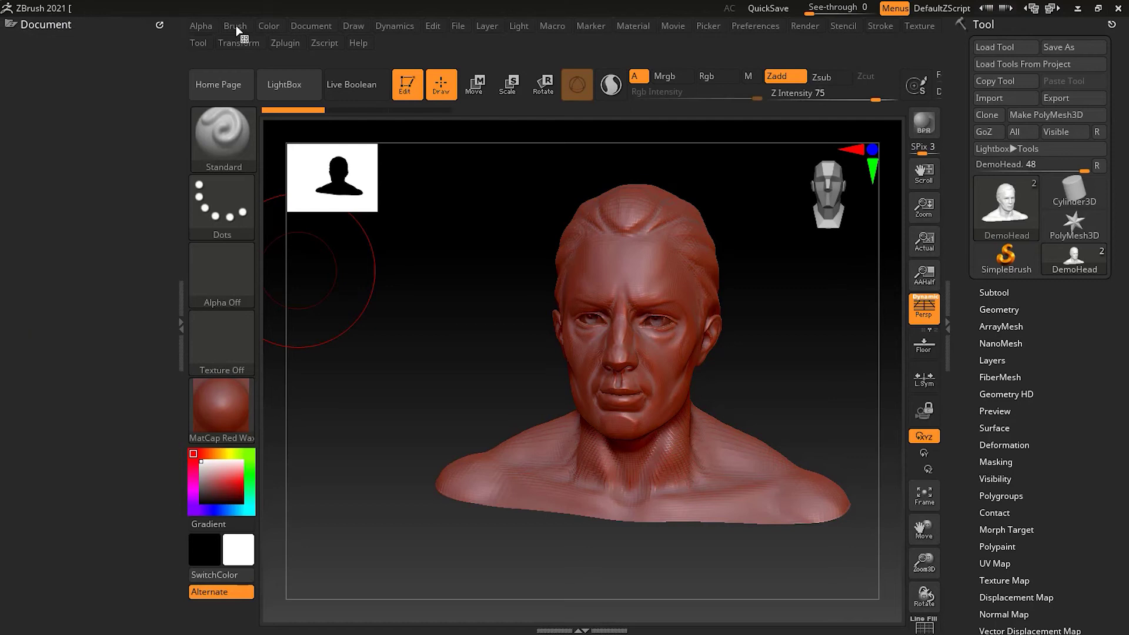
{"action": "left_click", "coordinate": [235, 27]}
{"action": "mouse_move", "coordinate": [230, 45]}
{"action": "left_mouse_down"}
{"action": "mouse_move", "coordinate": [133, 98]}
{"action": "mouse_move", "coordinate": [17, 78]}
{"action": "left_mouse_up"}
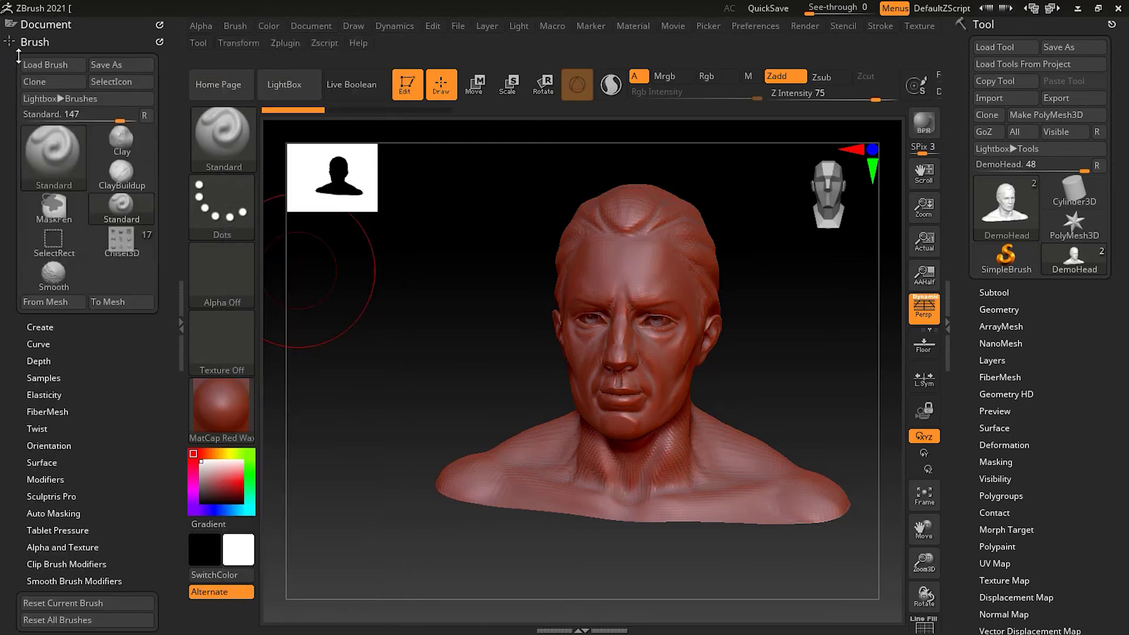
Collapse the docked Brush and Document palettes to their titles and close the tray that holds them
{"action": "left_click", "coordinate": [37, 43]}
{"action": "left_click", "coordinate": [36, 42]}
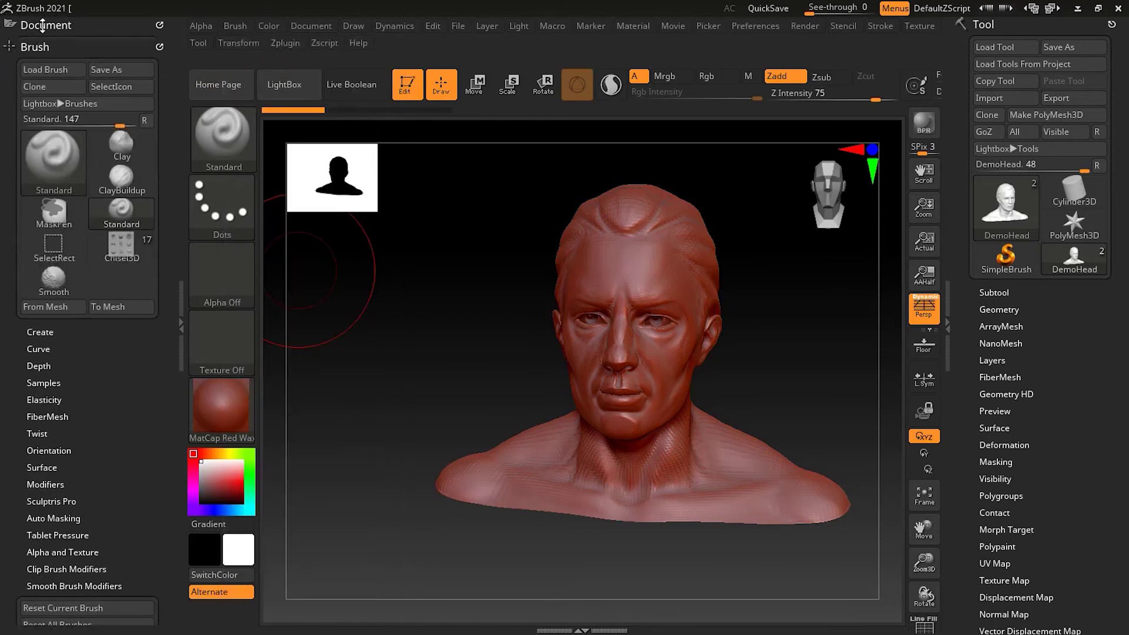
{"action": "left_click", "coordinate": [43, 24]}
{"action": "left_click", "coordinate": [43, 25]}
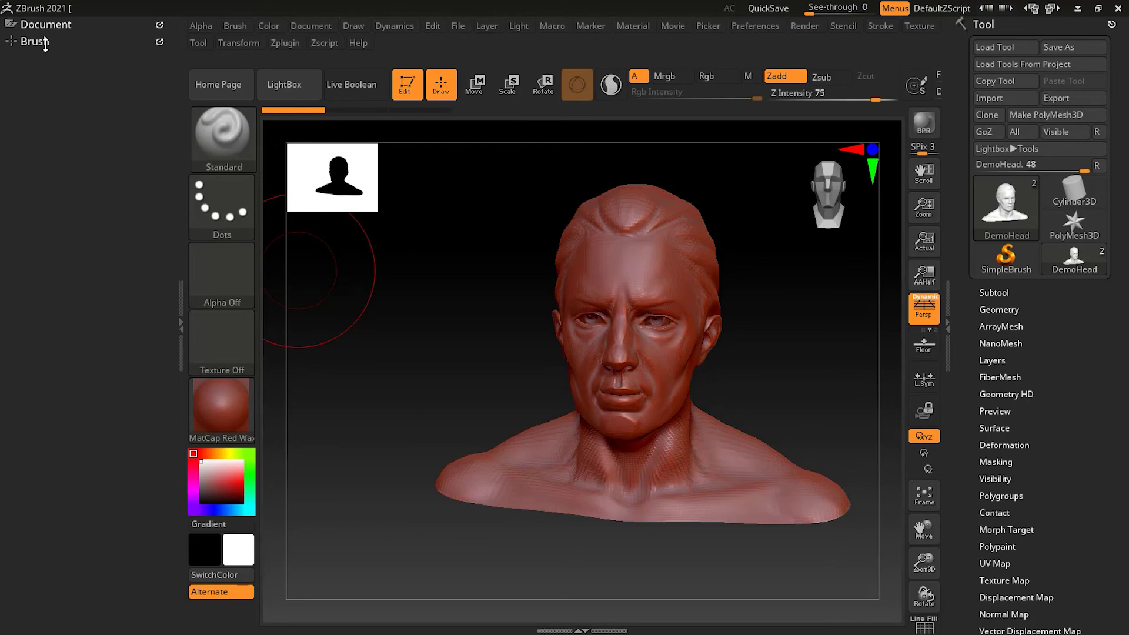
{"action": "left_click", "coordinate": [35, 42]}
{"action": "left_click", "coordinate": [179, 275]}
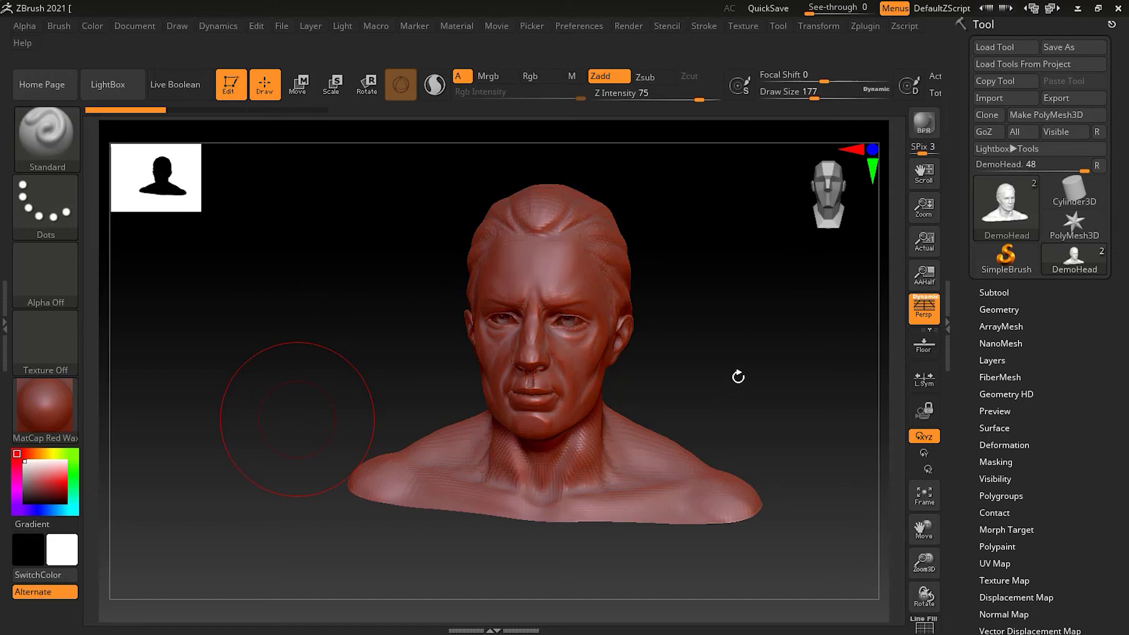
Orbit the bust to examine its outline in the silhouette thumbnail, and enlarge the thumbnail to size 158
{"action": "left_click_drag", "start_coordinate": [749, 376], "coordinate": [673, 369]}
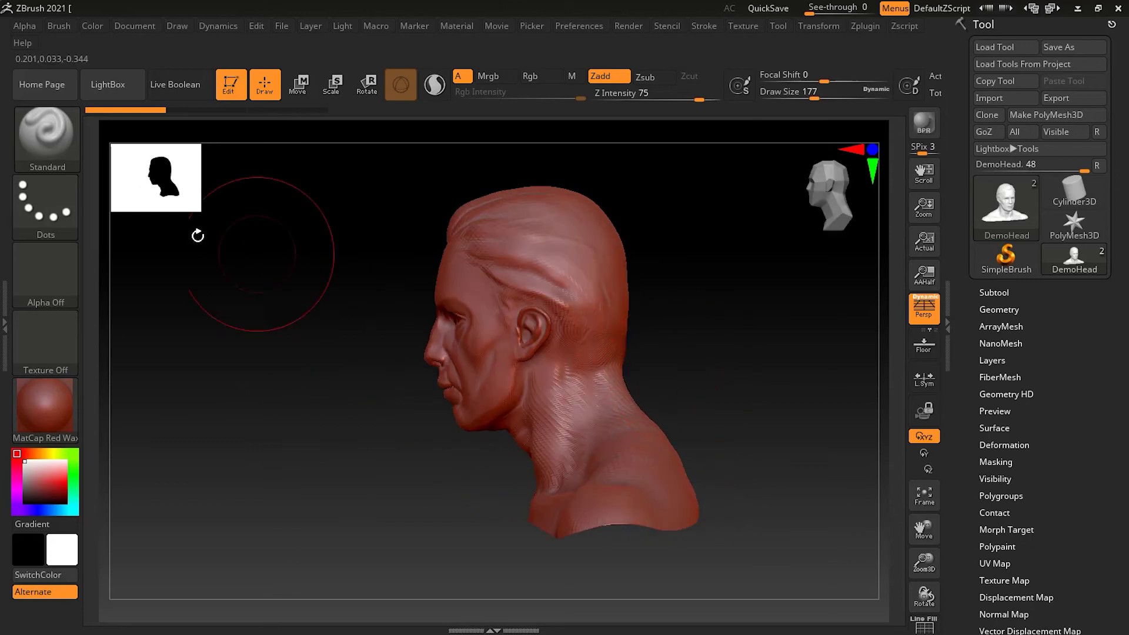
{"action": "left_click_drag", "start_coordinate": [308, 408], "coordinate": [323, 411]}
{"action": "left_click_drag", "start_coordinate": [290, 375], "coordinate": [267, 374]}
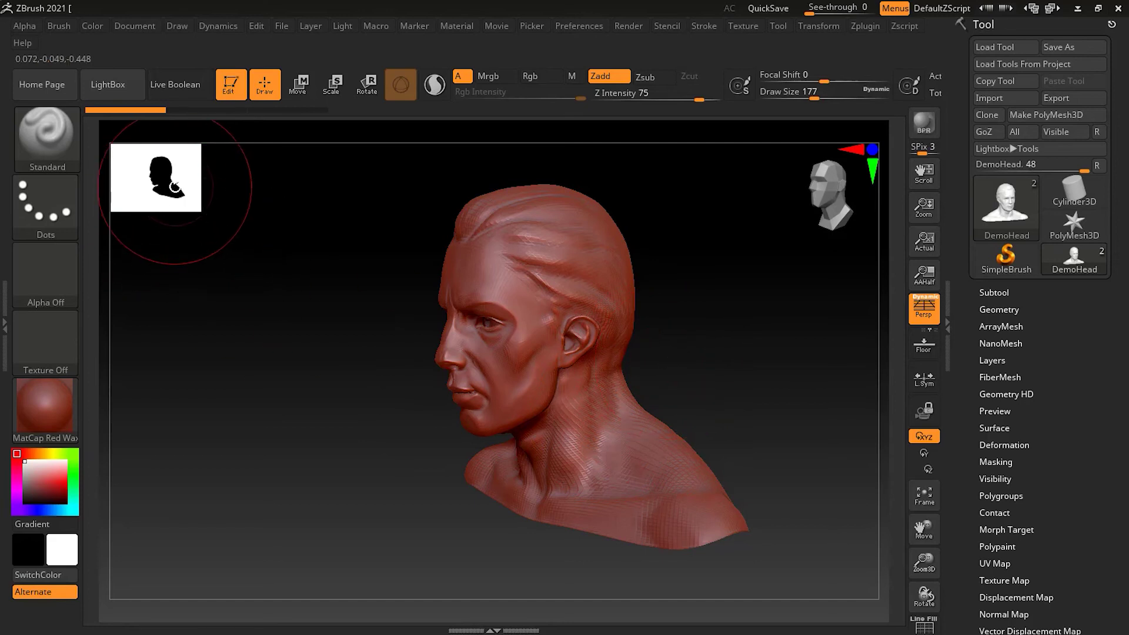
{"action": "mouse_move", "coordinate": [176, 188]}
{"action": "left_mouse_down"}
{"action": "mouse_move", "coordinate": [515, 493]}
{"action": "mouse_move", "coordinate": [285, 274]}
{"action": "mouse_move", "coordinate": [113, 141]}
{"action": "mouse_move", "coordinate": [400, 414]}
{"action": "mouse_move", "coordinate": [497, 490]}
{"action": "mouse_move", "coordinate": [144, 179]}
{"action": "mouse_move", "coordinate": [177, 200]}
{"action": "mouse_move", "coordinate": [138, 161]}
{"action": "mouse_move", "coordinate": [479, 406]}
{"action": "mouse_move", "coordinate": [332, 338]}
{"action": "mouse_move", "coordinate": [181, 176]}
{"action": "left_mouse_up"}
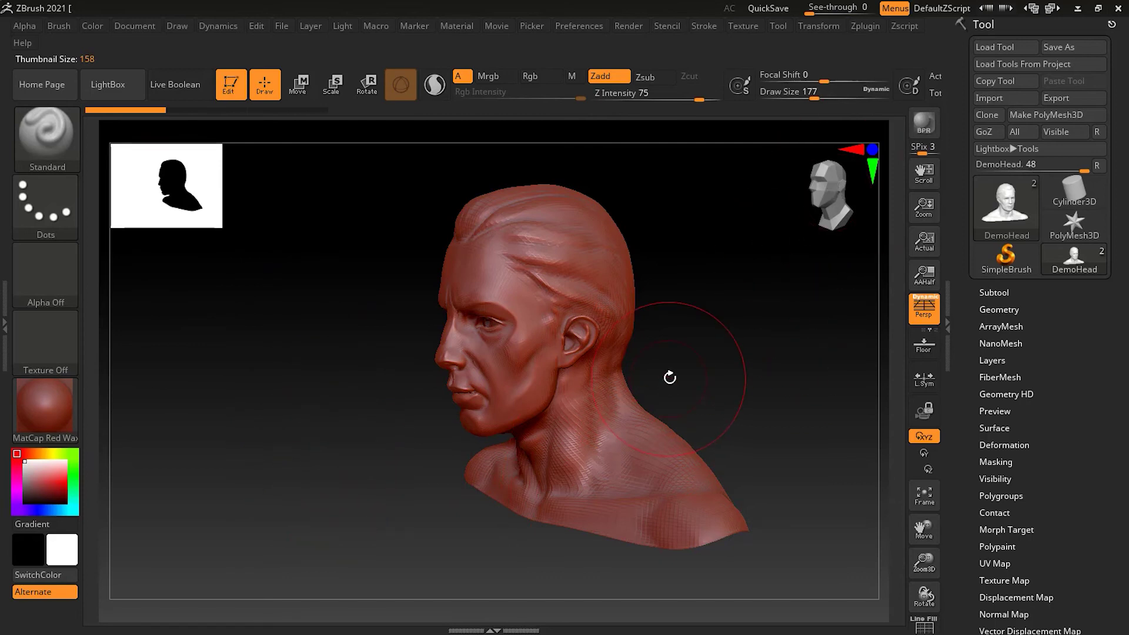
{"action": "key", "text": "shift+d"}
{"action": "left_click_drag", "start_coordinate": [681, 364], "coordinate": [722, 356]}
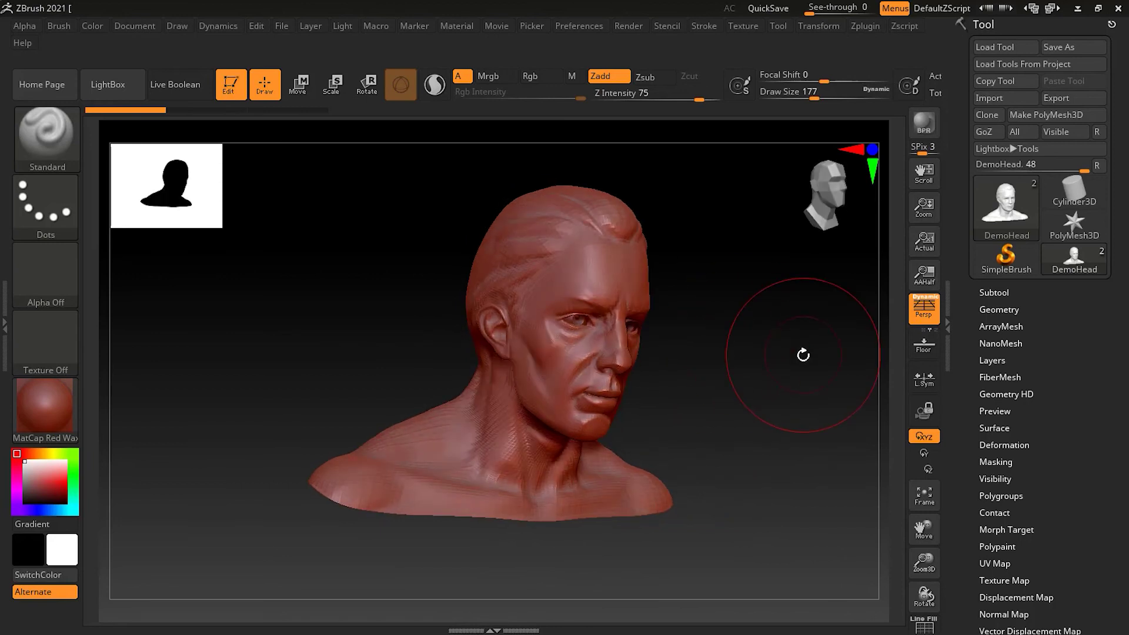
{"action": "mouse_move", "coordinate": [756, 373]}
{"action": "left_mouse_down"}
{"action": "mouse_move", "coordinate": [721, 344]}
{"action": "mouse_move", "coordinate": [774, 366]}
{"action": "left_mouse_up"}
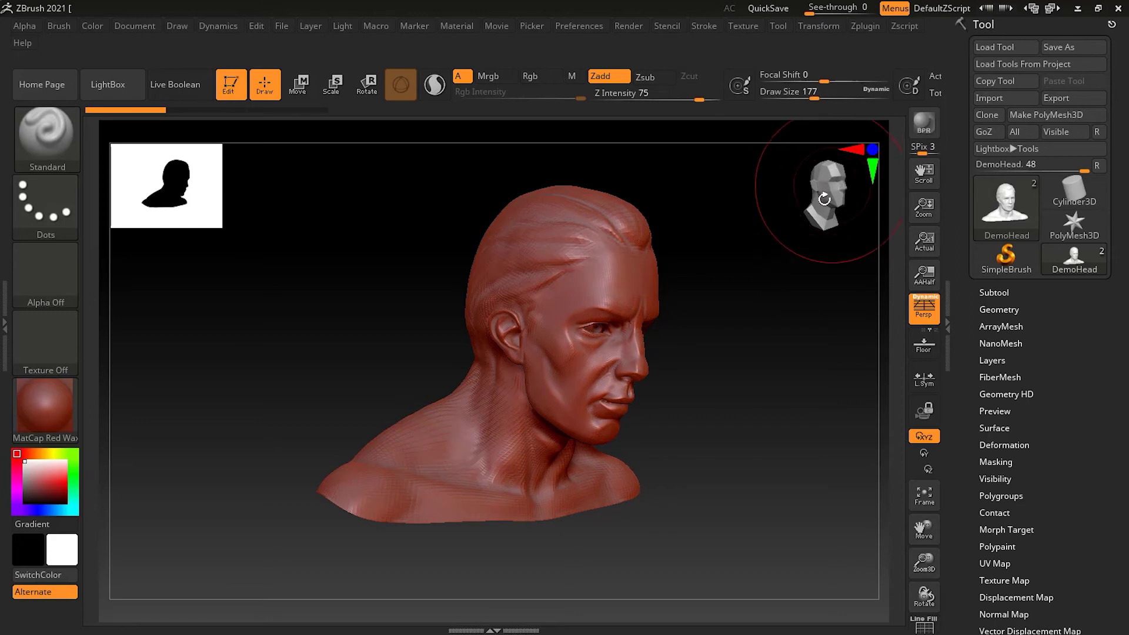
Rotate the bust with the CamView head and snap it through the preset views, ending at the front
{"action": "left_click_drag", "start_coordinate": [826, 196], "coordinate": [917, 191]}
{"action": "left_click_drag", "start_coordinate": [917, 191], "coordinate": [918, 168]}
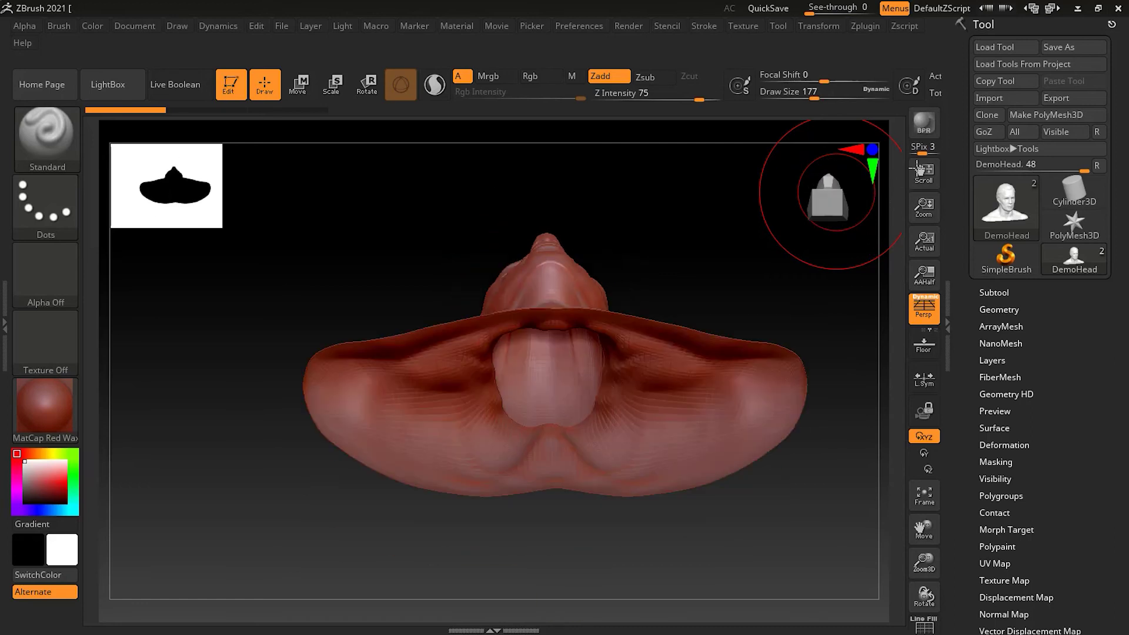
{"action": "left_click", "coordinate": [830, 192]}
{"action": "left_click", "coordinate": [838, 192]}
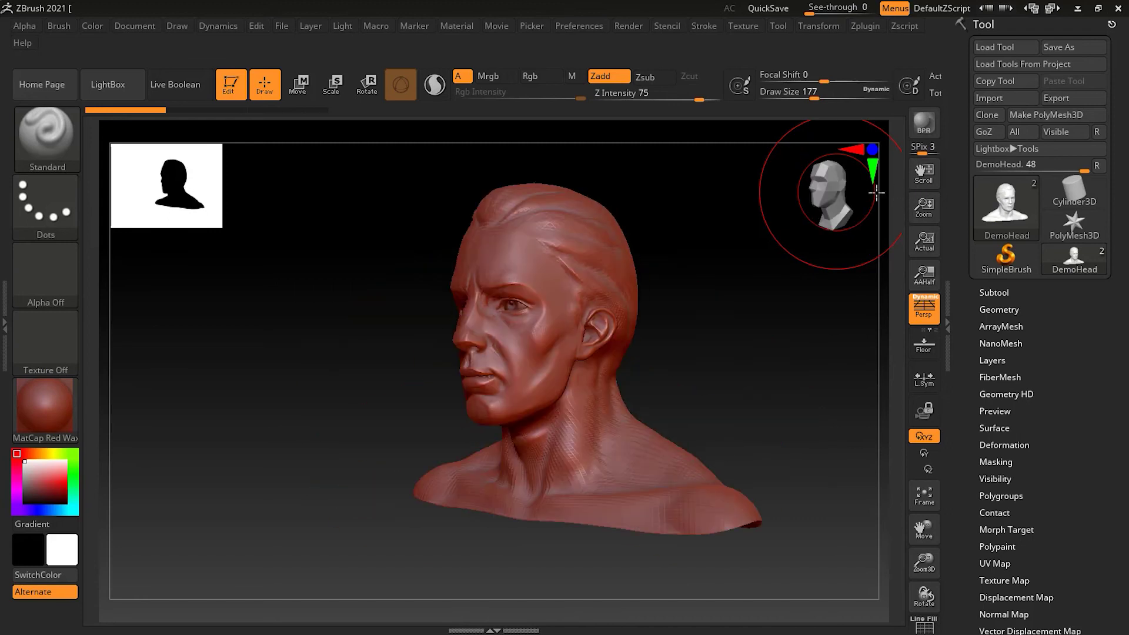
{"action": "left_click", "coordinate": [852, 195]}
{"action": "left_click", "coordinate": [852, 195]}
{"action": "left_click", "coordinate": [829, 196]}
{"action": "left_click", "coordinate": [820, 198]}
{"action": "left_click", "coordinate": [823, 200]}
{"action": "left_click", "coordinate": [819, 198]}
{"action": "left_click", "coordinate": [828, 195]}
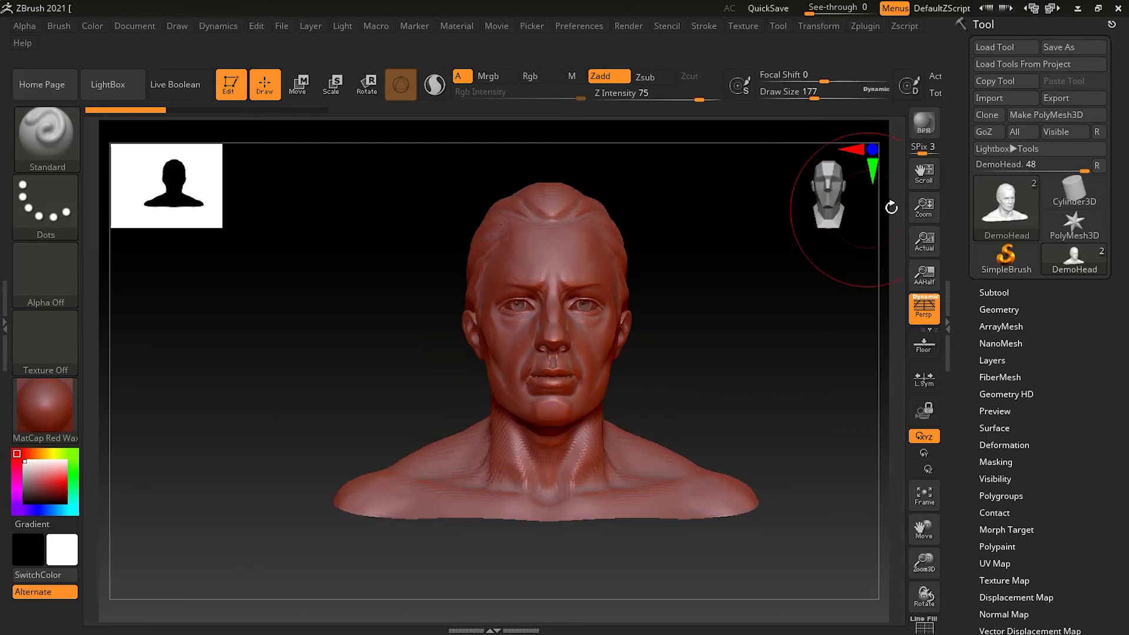
Align the bust along each CamView axis in turn, including the top view, and return to the front view
{"action": "left_click", "coordinate": [874, 167]}
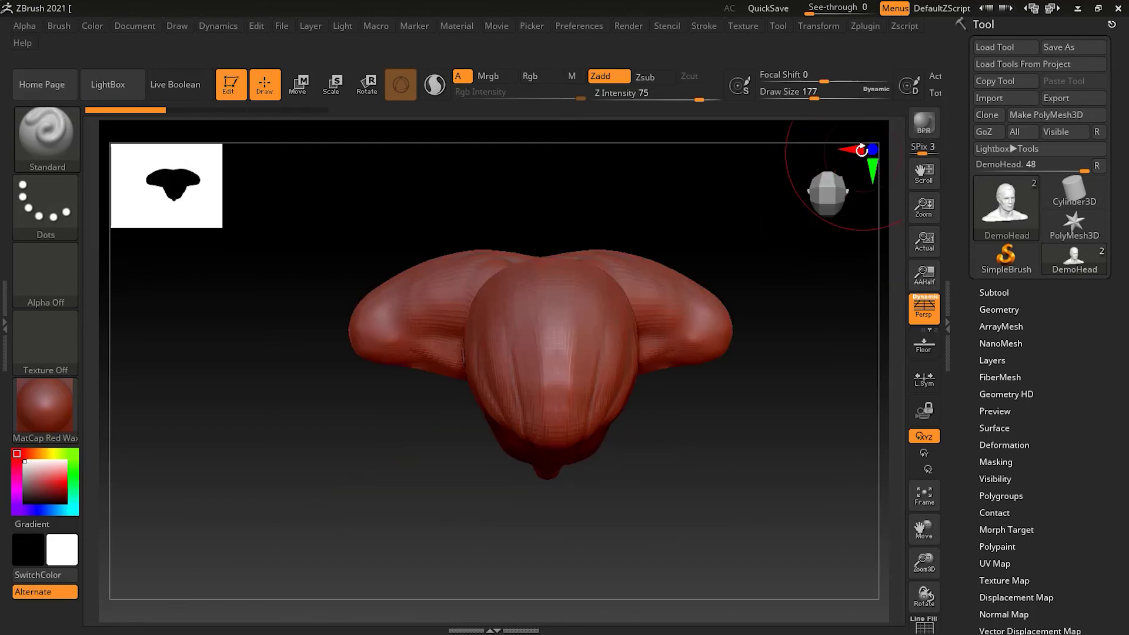
{"action": "left_click", "coordinate": [860, 147]}
{"action": "left_click", "coordinate": [872, 150]}
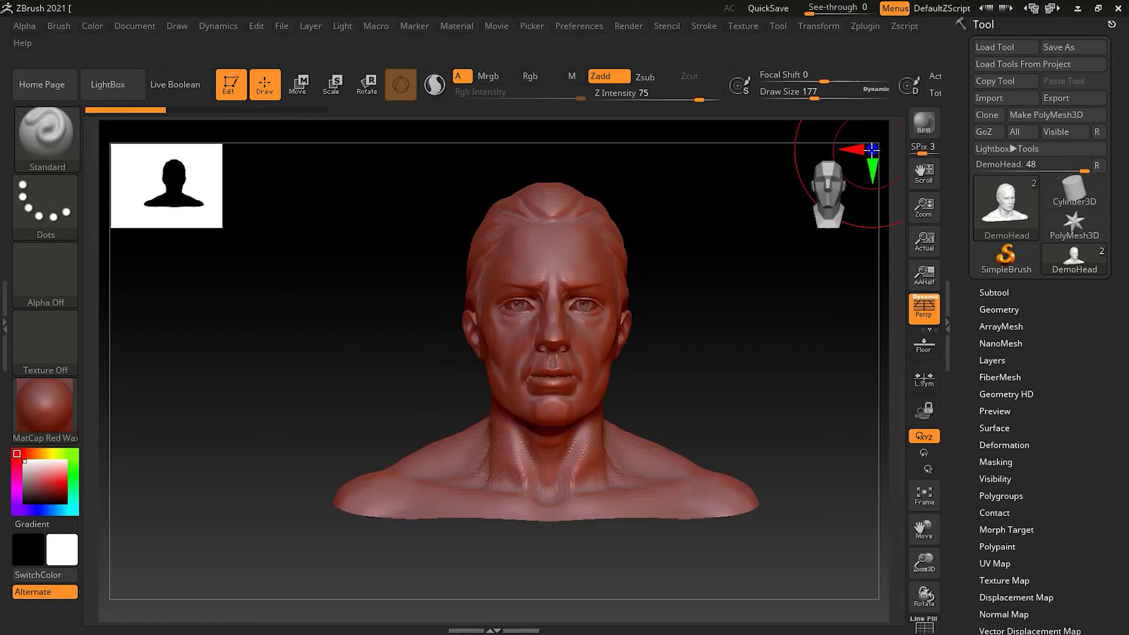
{"action": "left_click", "coordinate": [874, 167]}
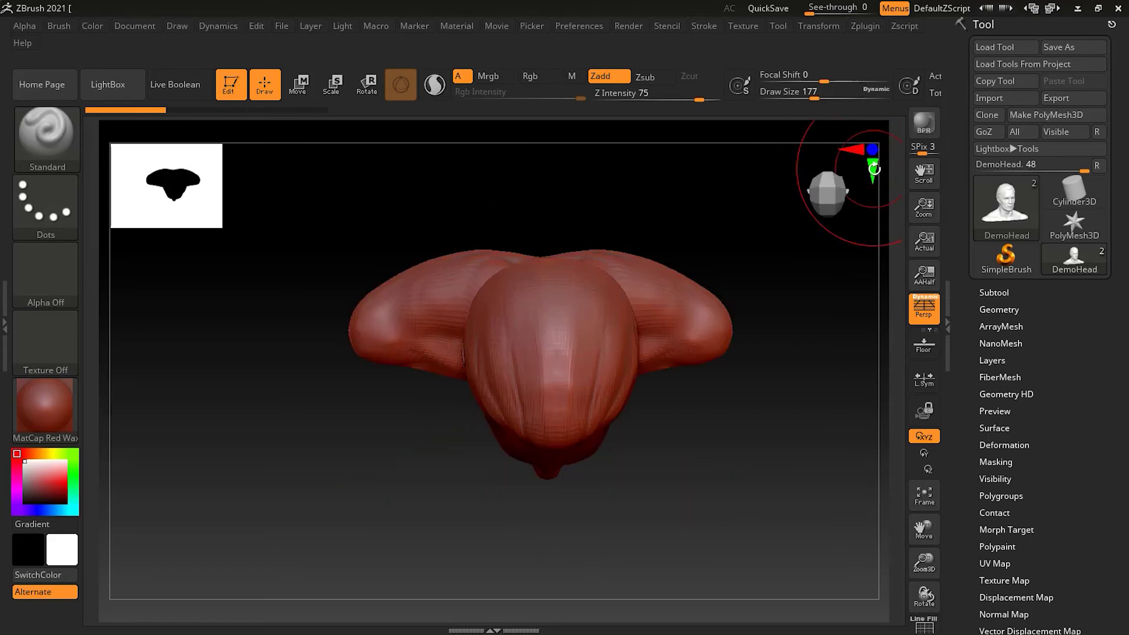
{"action": "left_click", "coordinate": [856, 148]}
{"action": "left_click", "coordinate": [872, 150]}
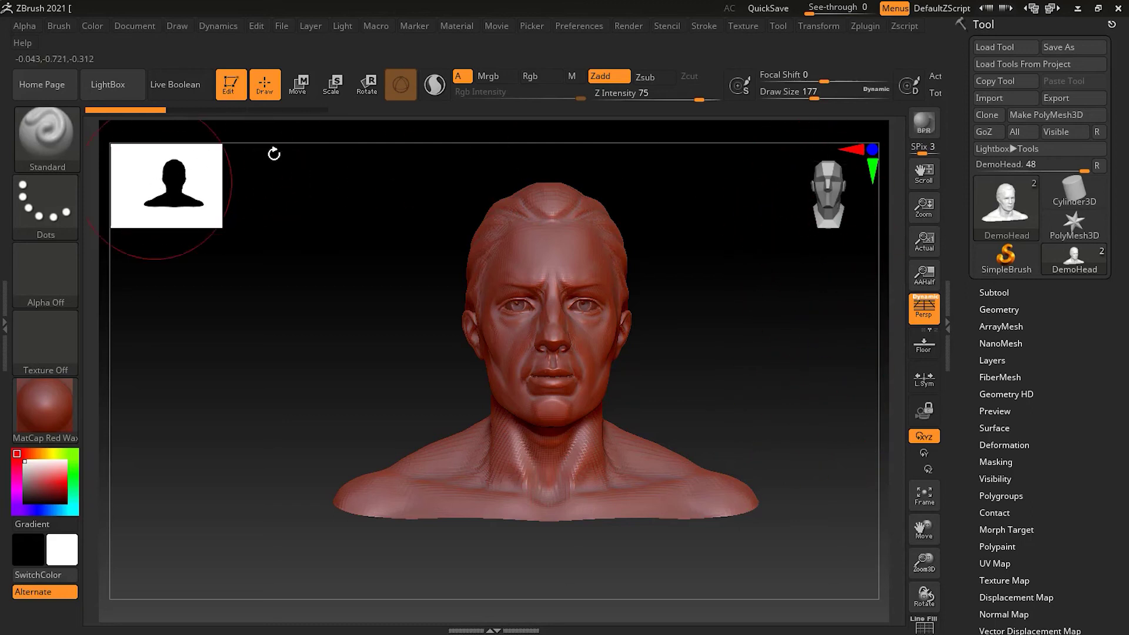
Open the CamView preferences and switch the CamView display off and back on
{"action": "mouse_move", "coordinate": [1011, 216]}
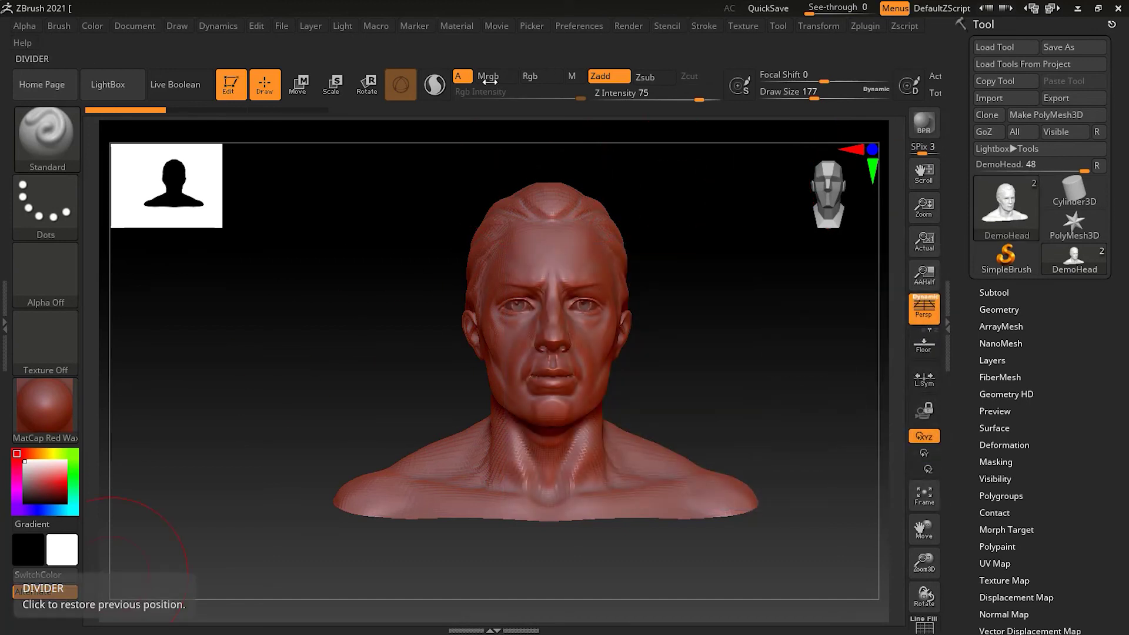
{"action": "left_click", "coordinate": [579, 26]}
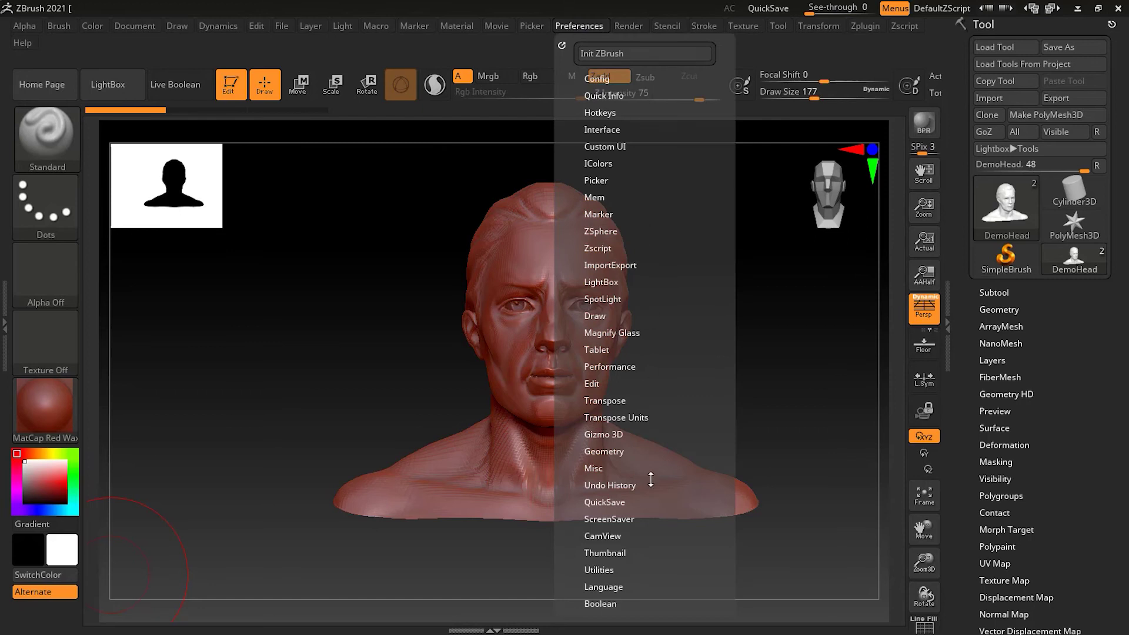
{"action": "left_click", "coordinate": [611, 536]}
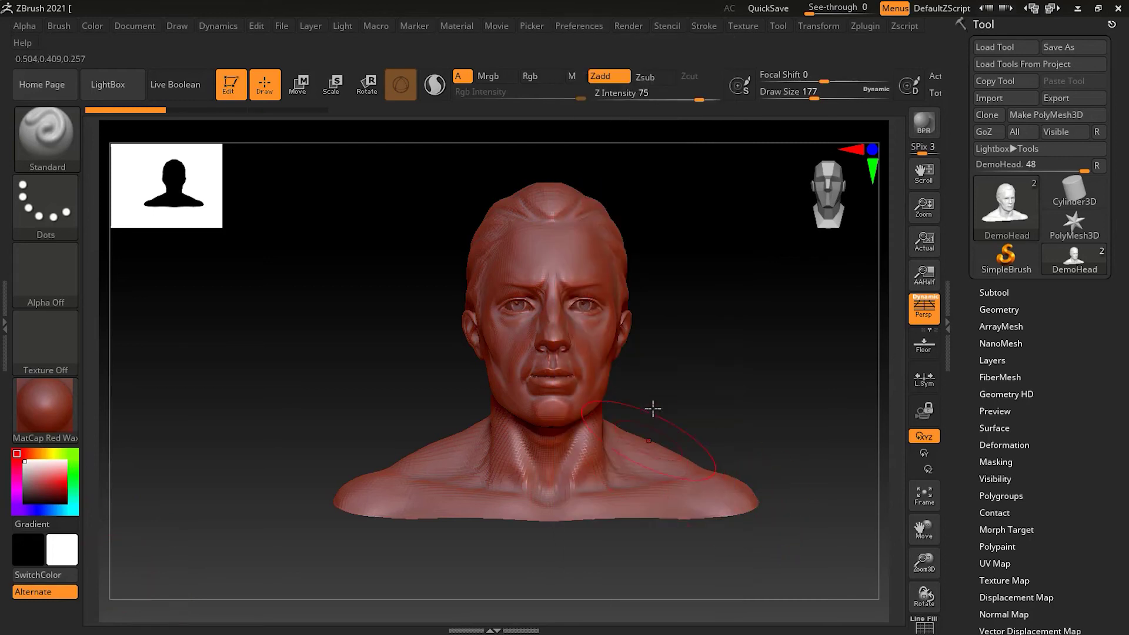
{"action": "left_click", "coordinate": [593, 26]}
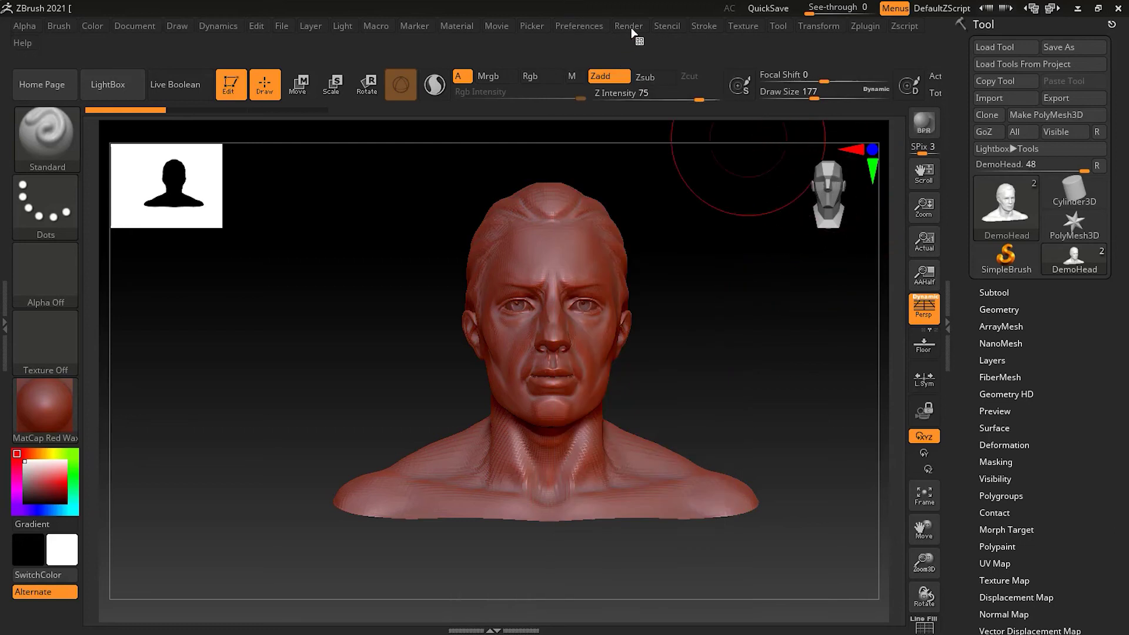
{"action": "left_click", "coordinate": [580, 27]}
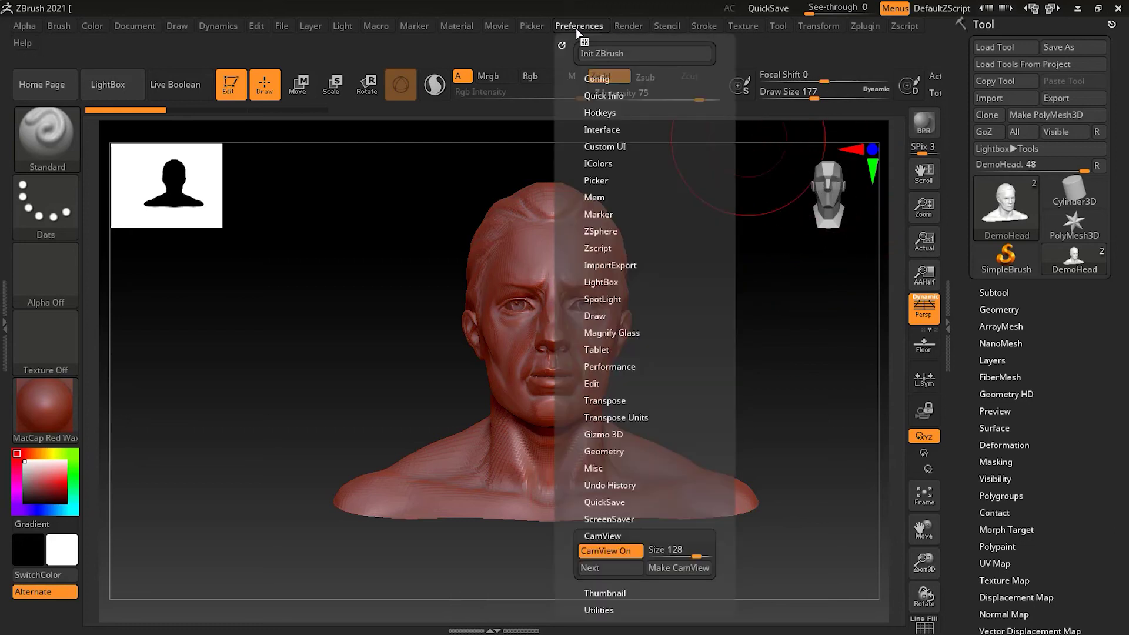
{"action": "left_click", "coordinate": [604, 551]}
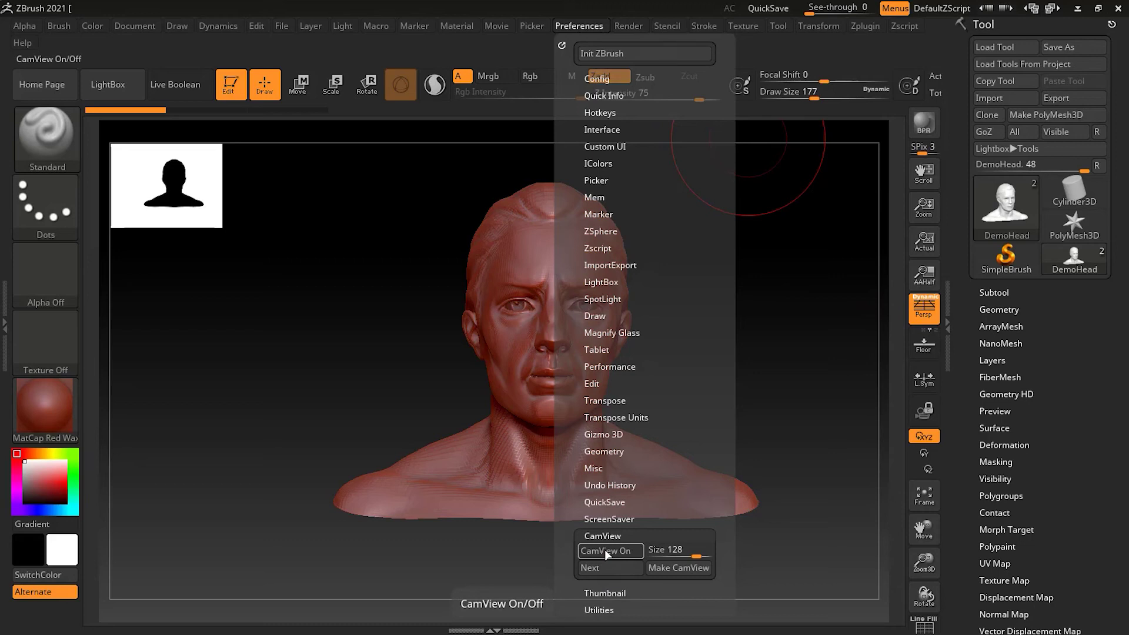
{"action": "left_click", "coordinate": [605, 551]}
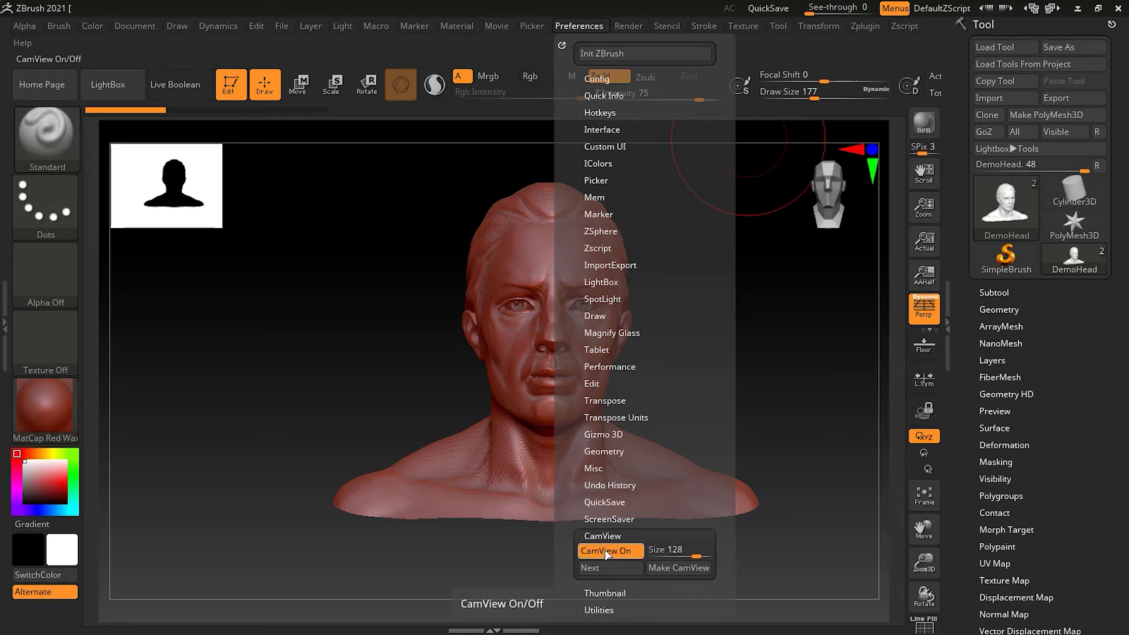
Open the Thumbnail preferences and switch Silhouette mode and the thumbnail display off and back on
{"action": "left_click", "coordinate": [612, 593]}
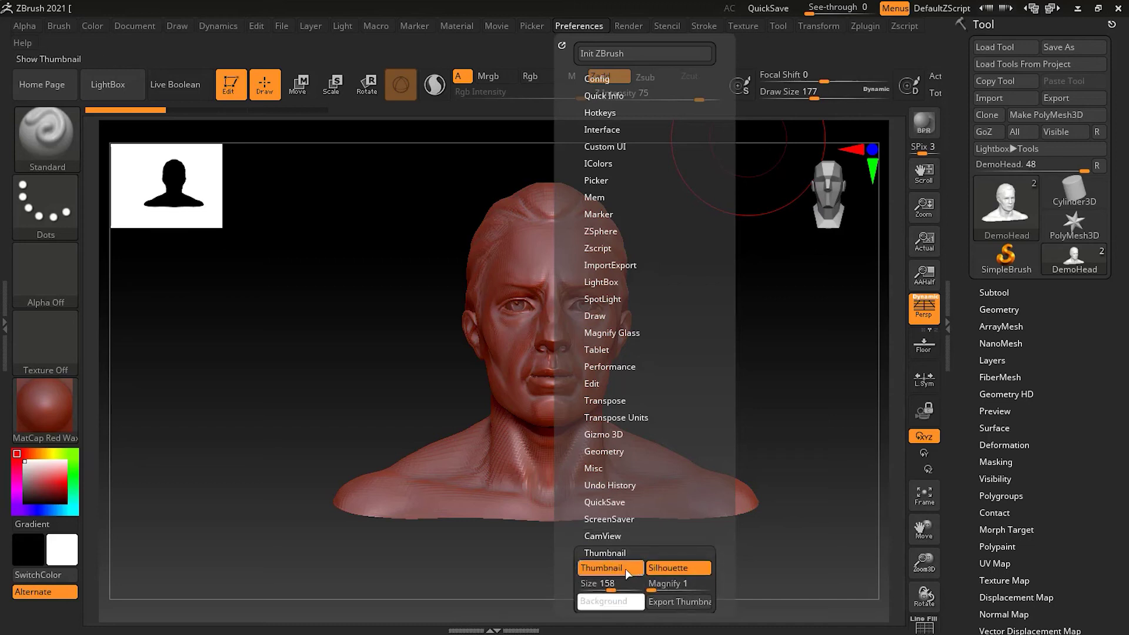
{"action": "left_click", "coordinate": [673, 568]}
{"action": "left_click", "coordinate": [673, 568]}
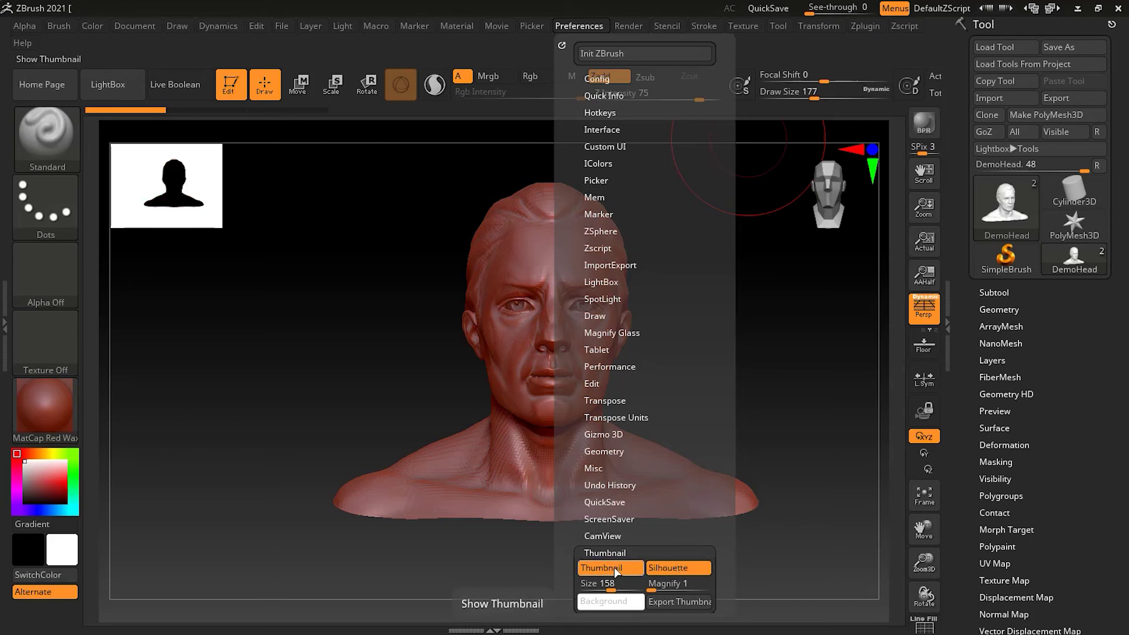
{"action": "left_click", "coordinate": [667, 567]}
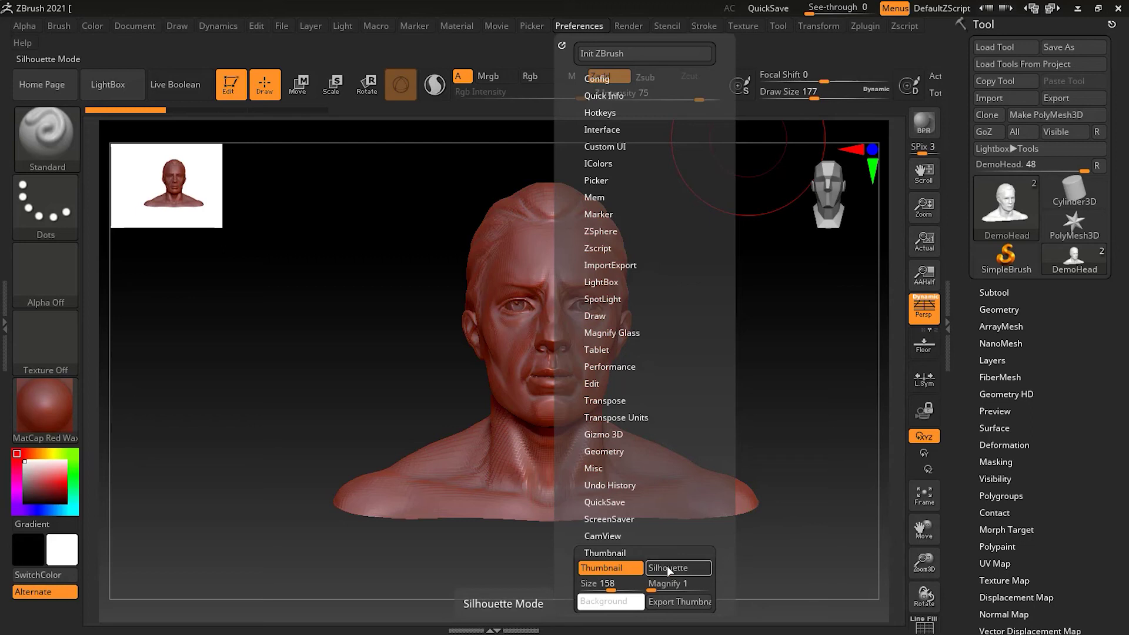
{"action": "left_click", "coordinate": [667, 567]}
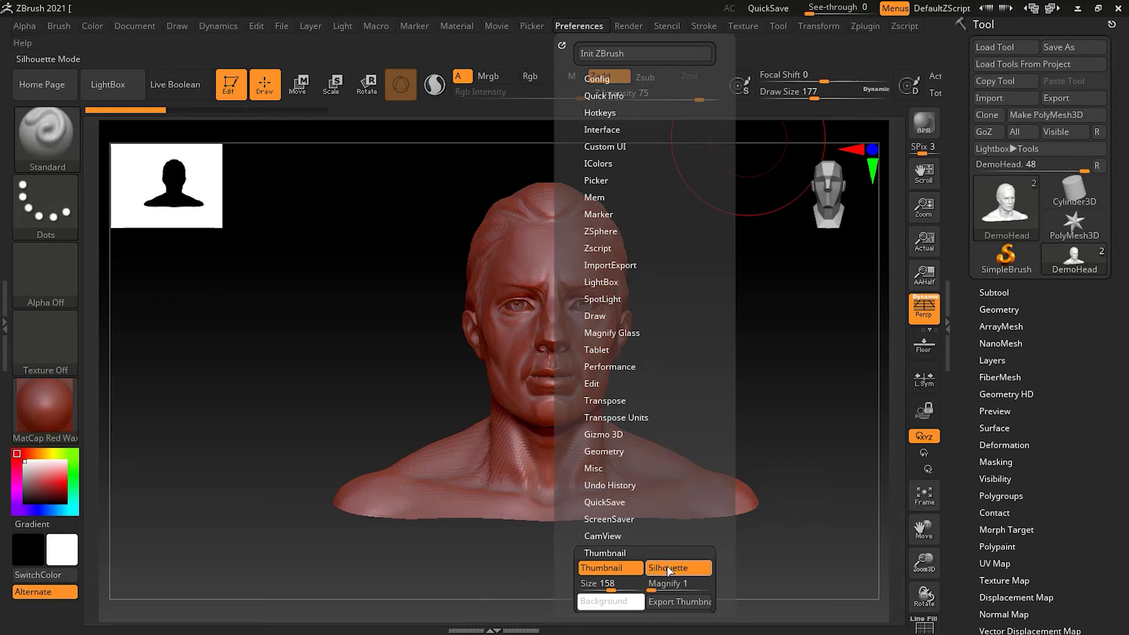
{"action": "left_click", "coordinate": [612, 568]}
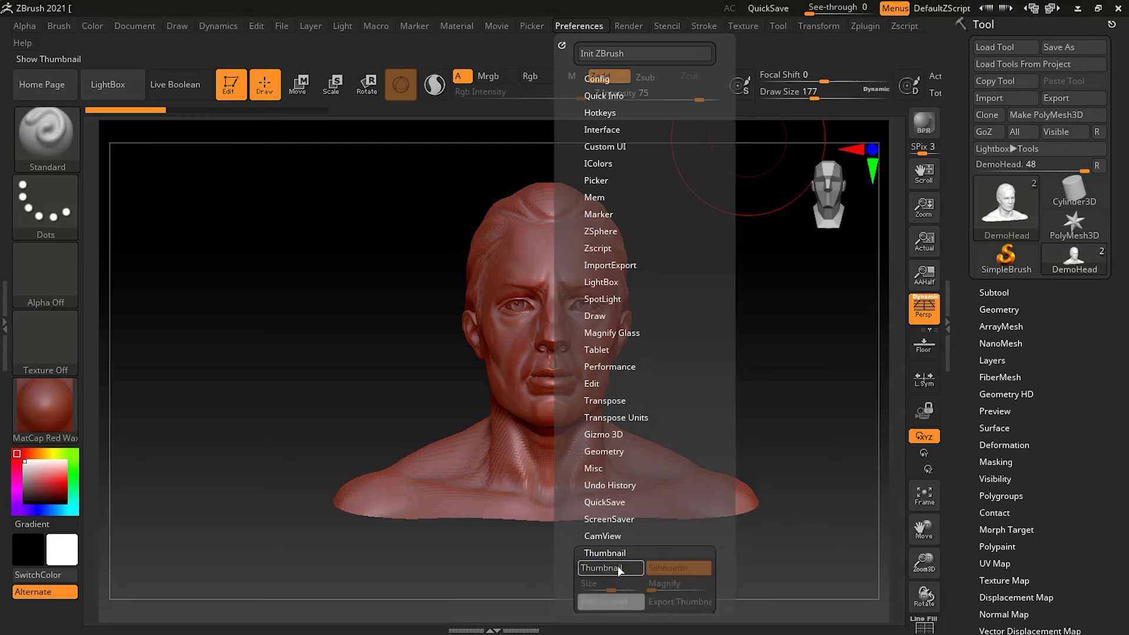
{"action": "left_click", "coordinate": [612, 568]}
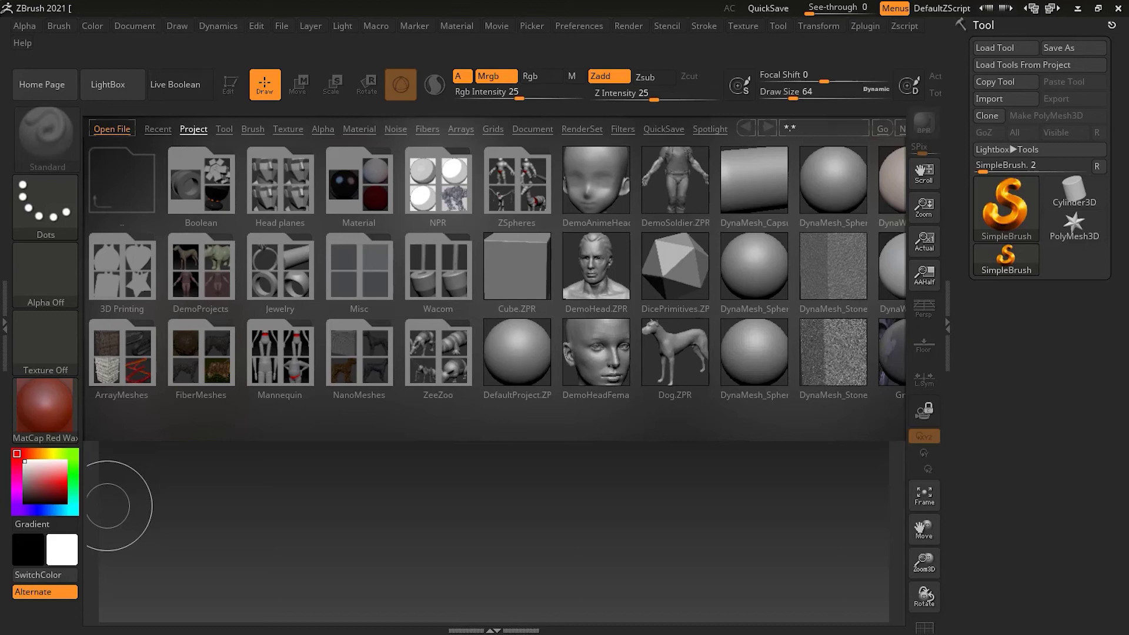
Minimize the program window to show the Windows desktop
{"action": "left_click", "coordinate": [1077, 10]}
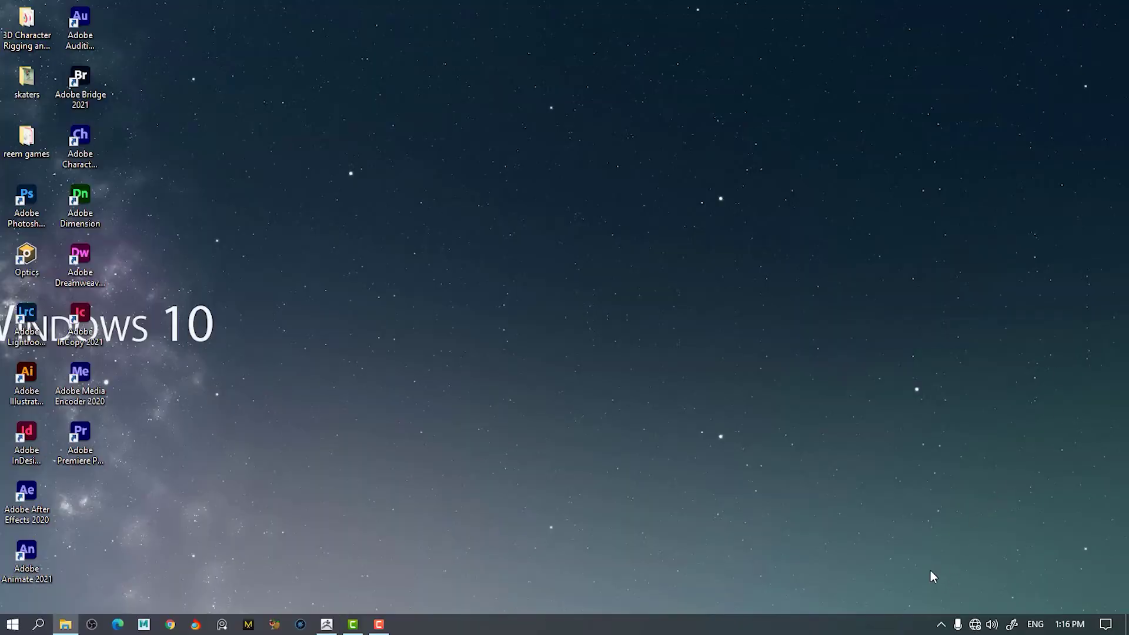
Open the pen tablet driver settings and map the tablet to the full area of both monitors
{"action": "left_click", "coordinate": [940, 624]}
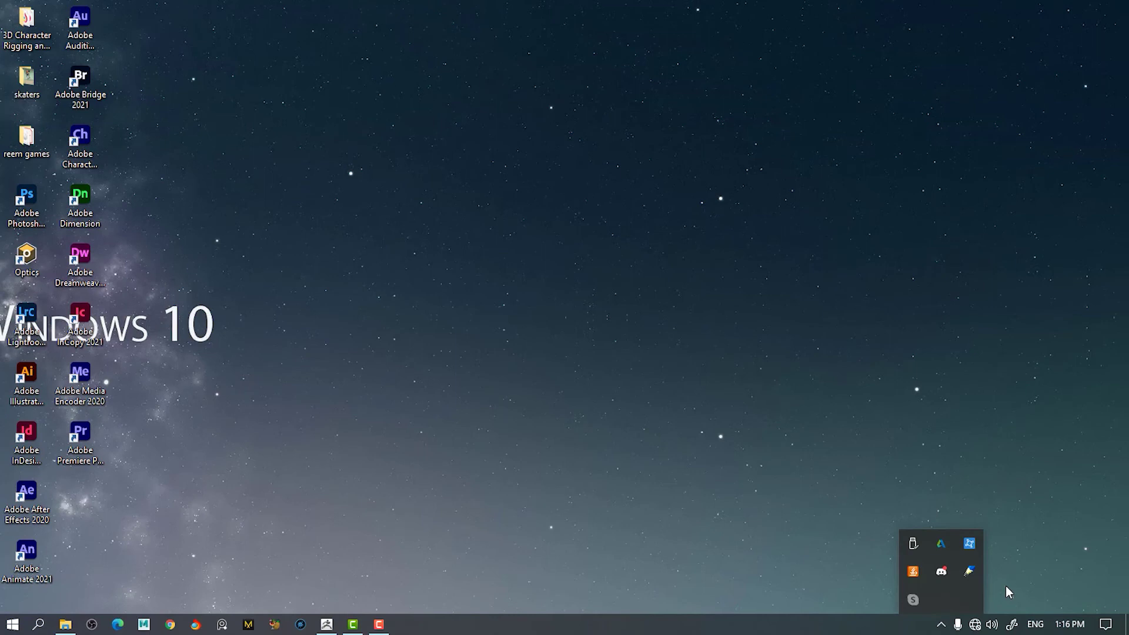
{"action": "left_click", "coordinate": [971, 568]}
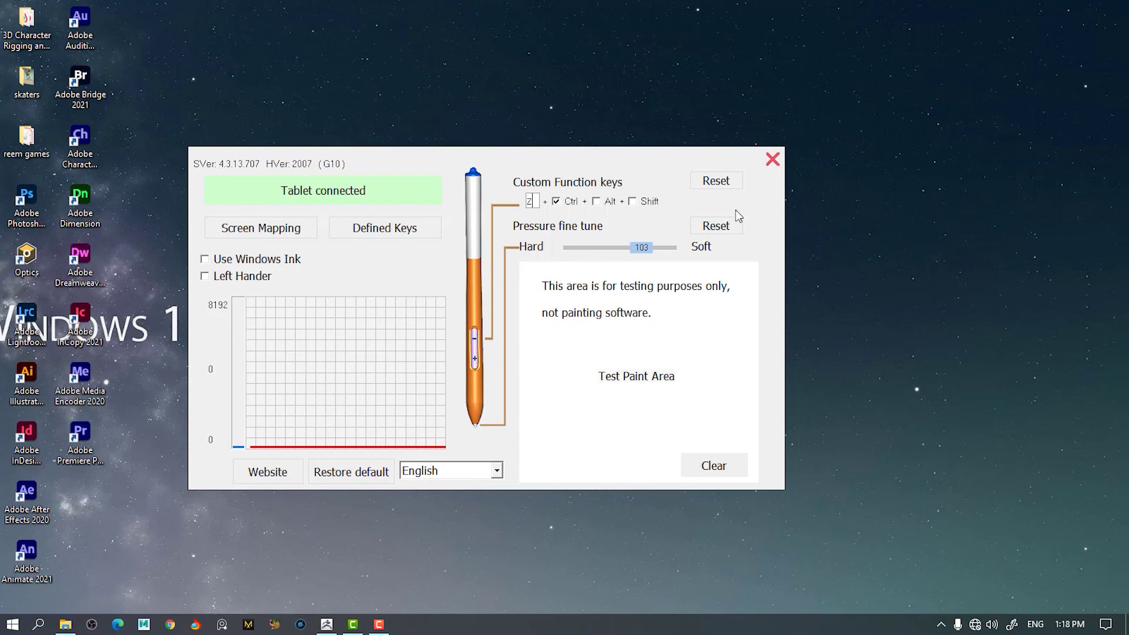
{"action": "left_click", "coordinate": [283, 229]}
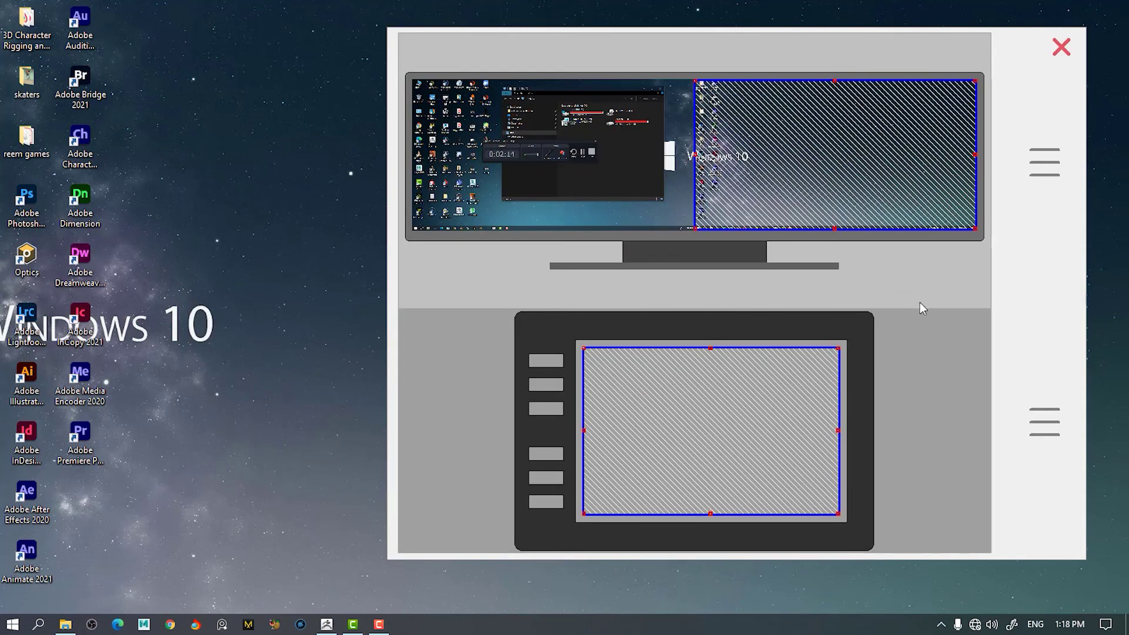
{"action": "left_click", "coordinate": [1058, 160]}
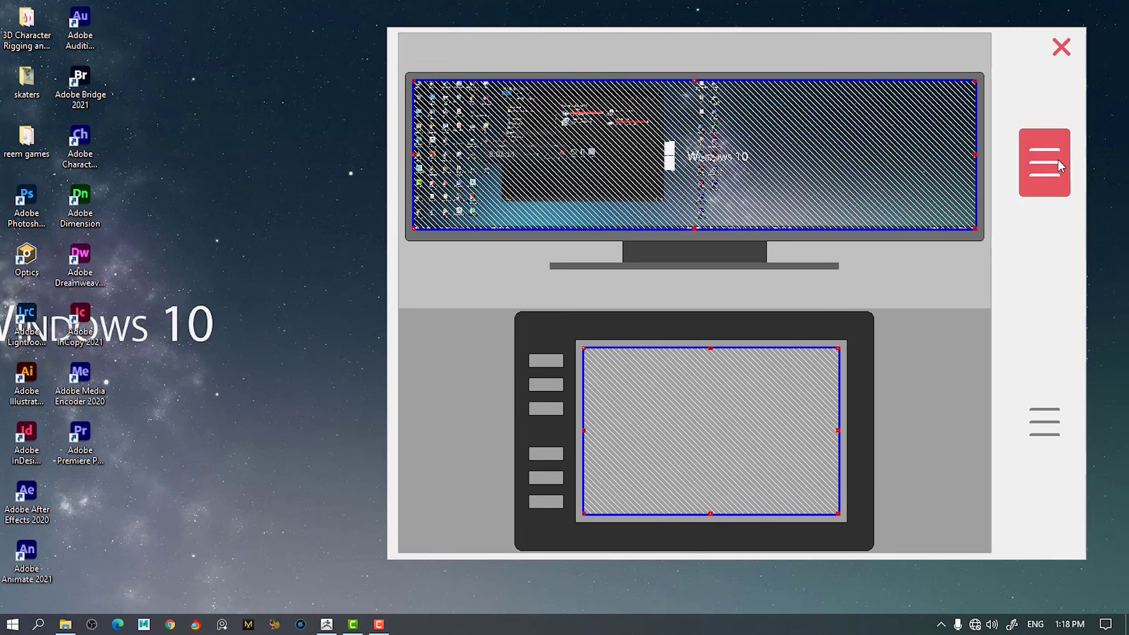
{"action": "left_click", "coordinate": [1070, 57]}
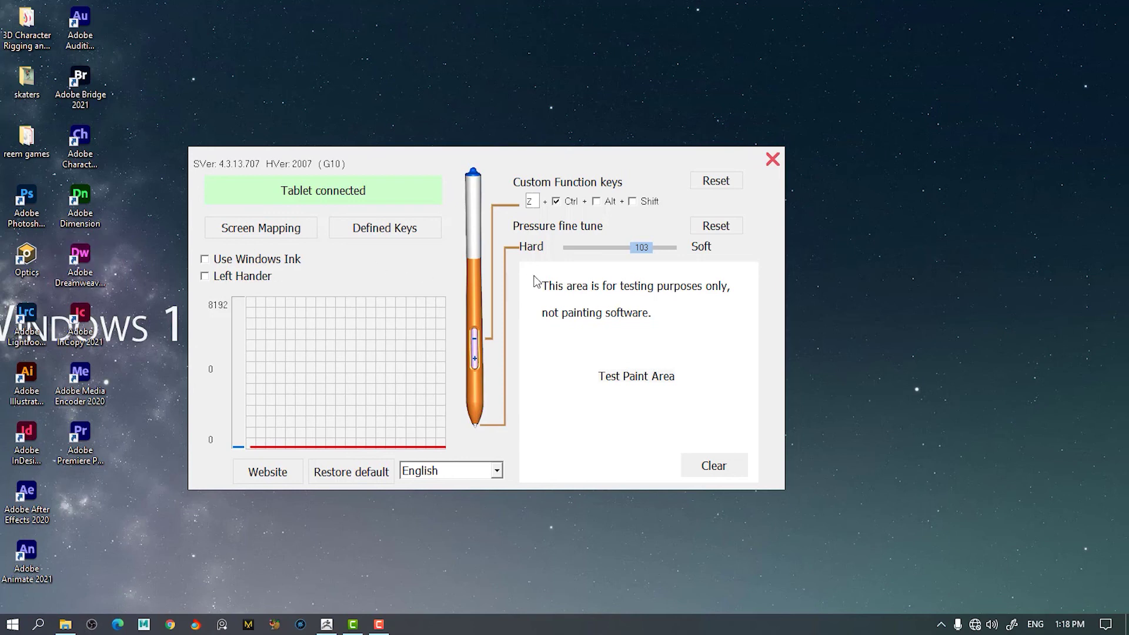
Scribble a light stroke in the test paint area, reset the pen pressure fine tune to 0 and clear the area
{"action": "left_click", "coordinate": [700, 312]}
{"action": "left_click_drag", "start_coordinate": [704, 281], "coordinate": [737, 312]}
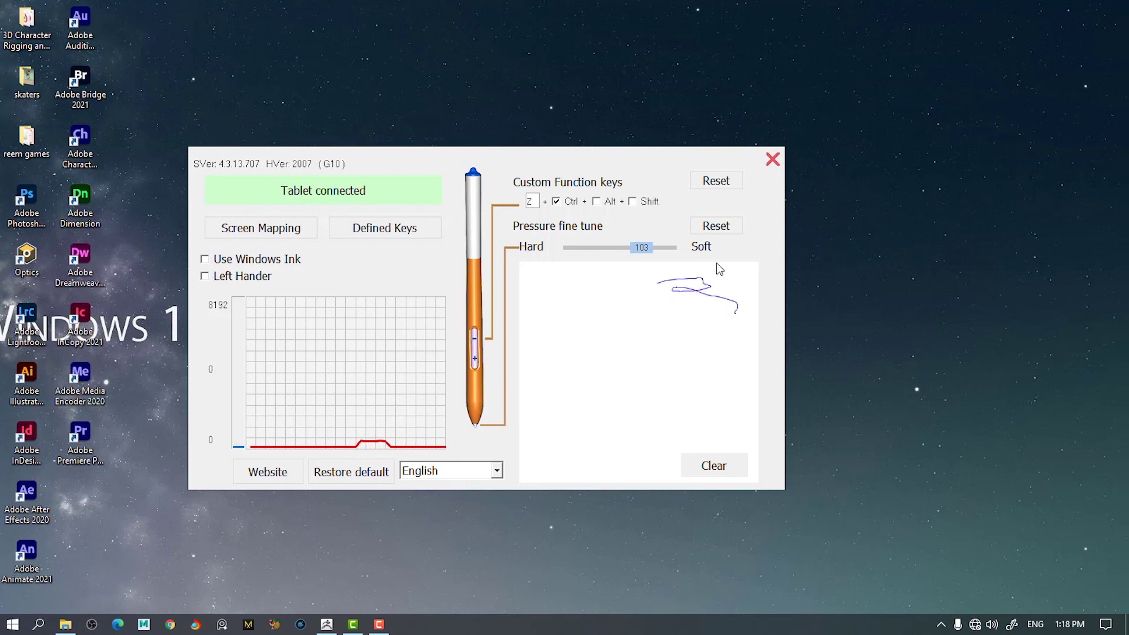
{"action": "left_click", "coordinate": [705, 229]}
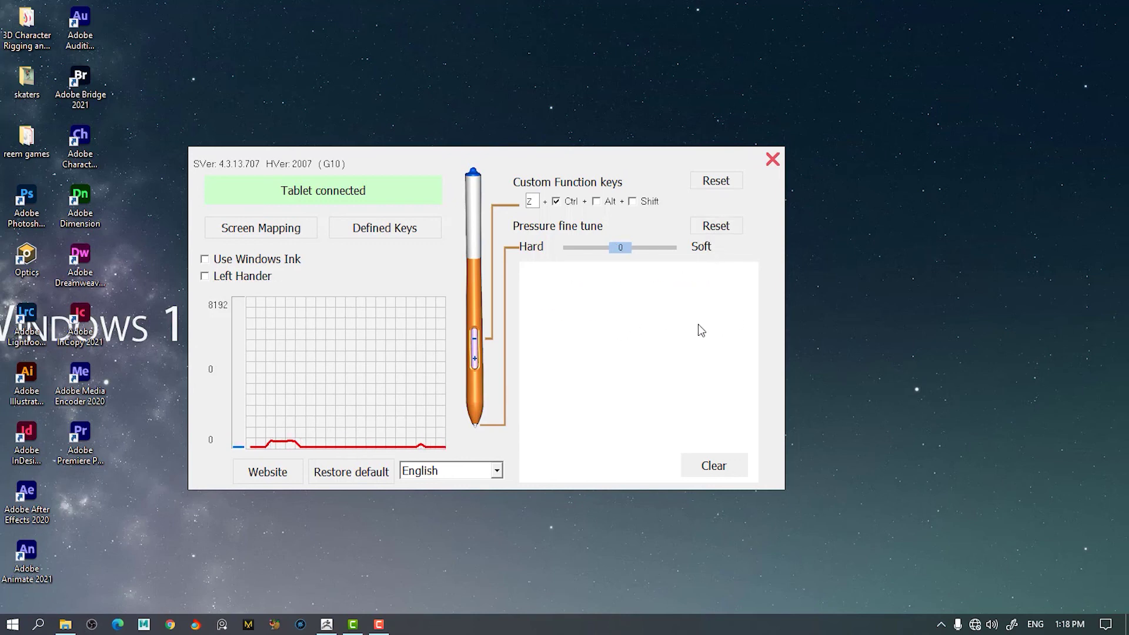
{"action": "left_click", "coordinate": [709, 465]}
Draw two thick oval strokes in the test paint area to try the pen pressure, clearing the area after each
{"action": "mouse_move", "coordinate": [630, 303]}
{"action": "left_mouse_down"}
{"action": "mouse_move", "coordinate": [612, 303]}
{"action": "mouse_move", "coordinate": [661, 343]}
{"action": "mouse_move", "coordinate": [623, 355]}
{"action": "mouse_move", "coordinate": [617, 339]}
{"action": "left_mouse_up"}
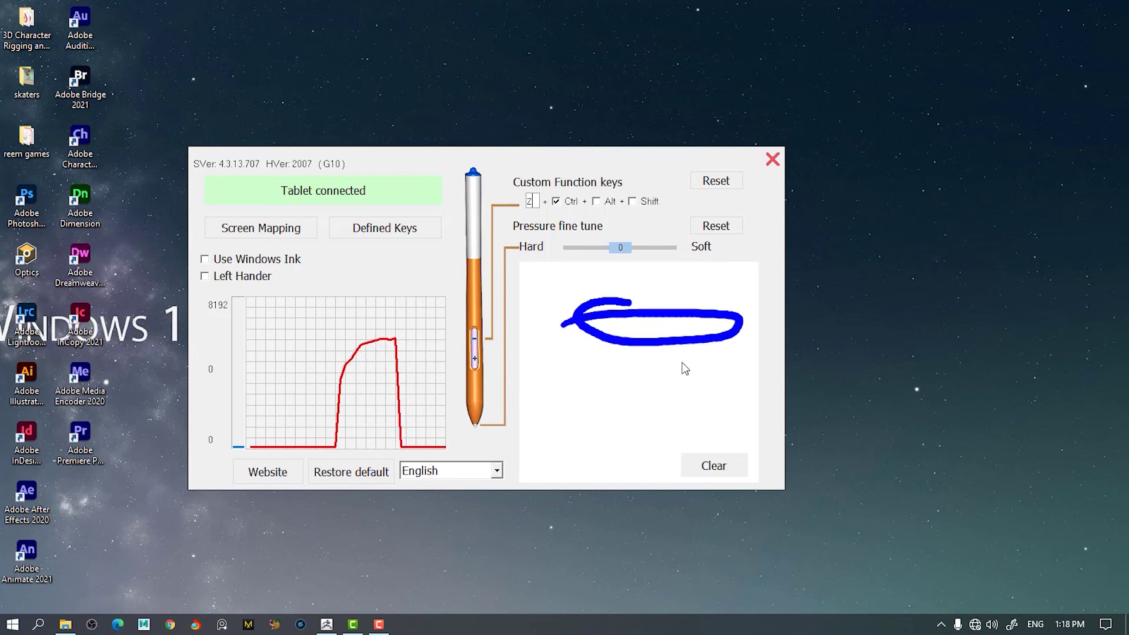
{"action": "left_click", "coordinate": [713, 465]}
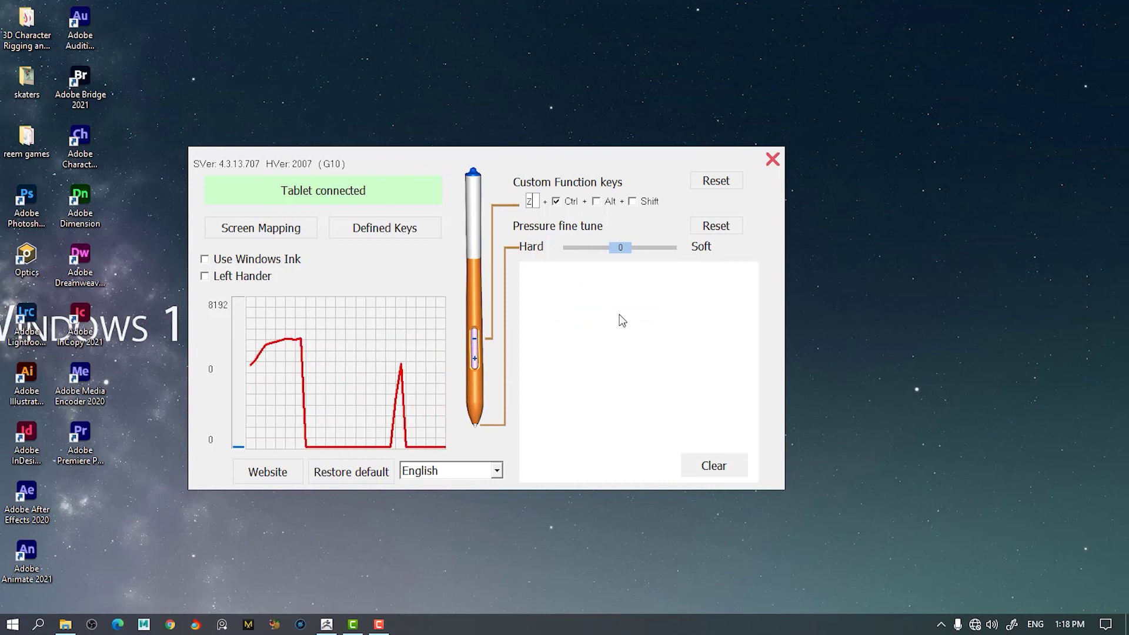
{"action": "mouse_move", "coordinate": [635, 310]}
{"action": "left_mouse_down"}
{"action": "mouse_move", "coordinate": [606, 312]}
{"action": "mouse_move", "coordinate": [563, 351]}
{"action": "mouse_move", "coordinate": [704, 347]}
{"action": "mouse_move", "coordinate": [645, 328]}
{"action": "mouse_move", "coordinate": [598, 327]}
{"action": "left_mouse_up"}
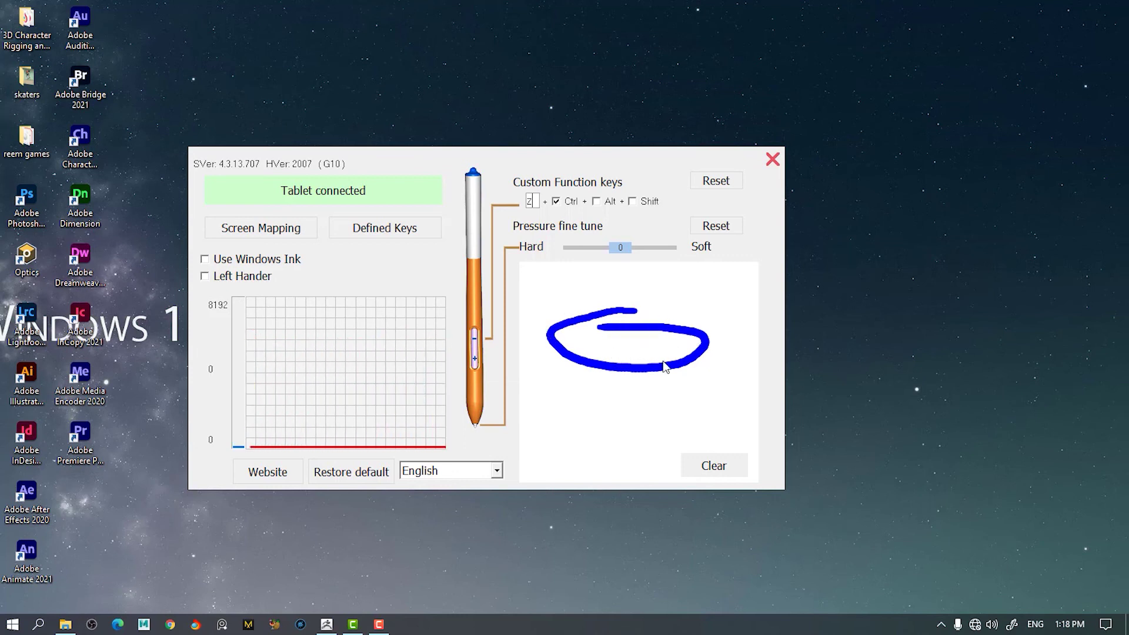
{"action": "left_click", "coordinate": [713, 468]}
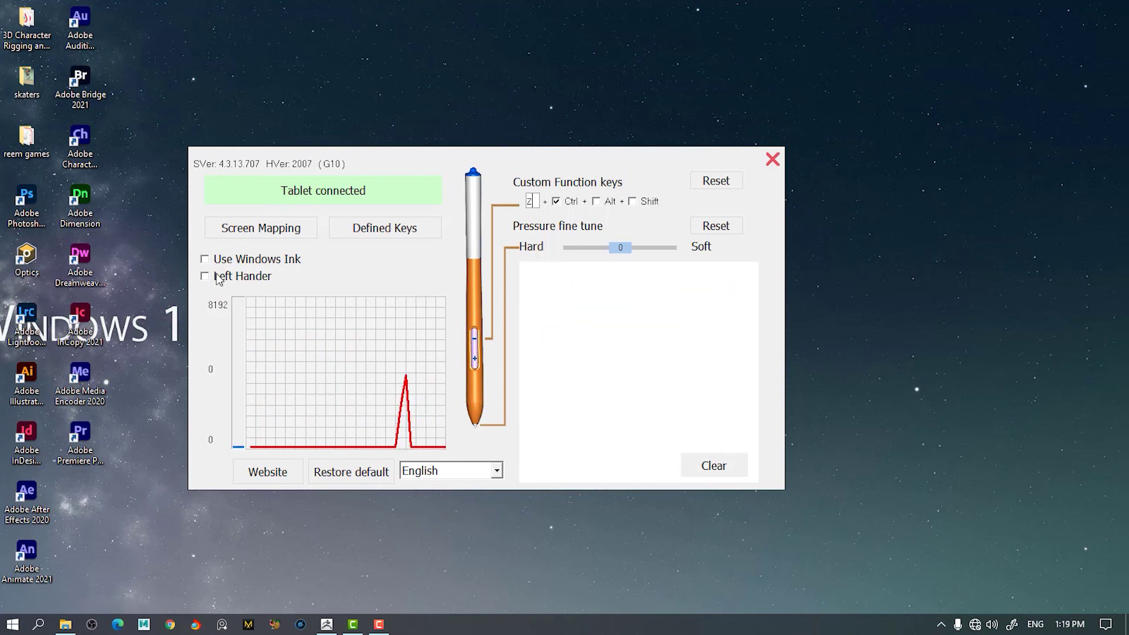
Map the tablet to the second monitor only and reduce the height of its active area in the screen mapping
{"action": "left_click", "coordinate": [256, 233]}
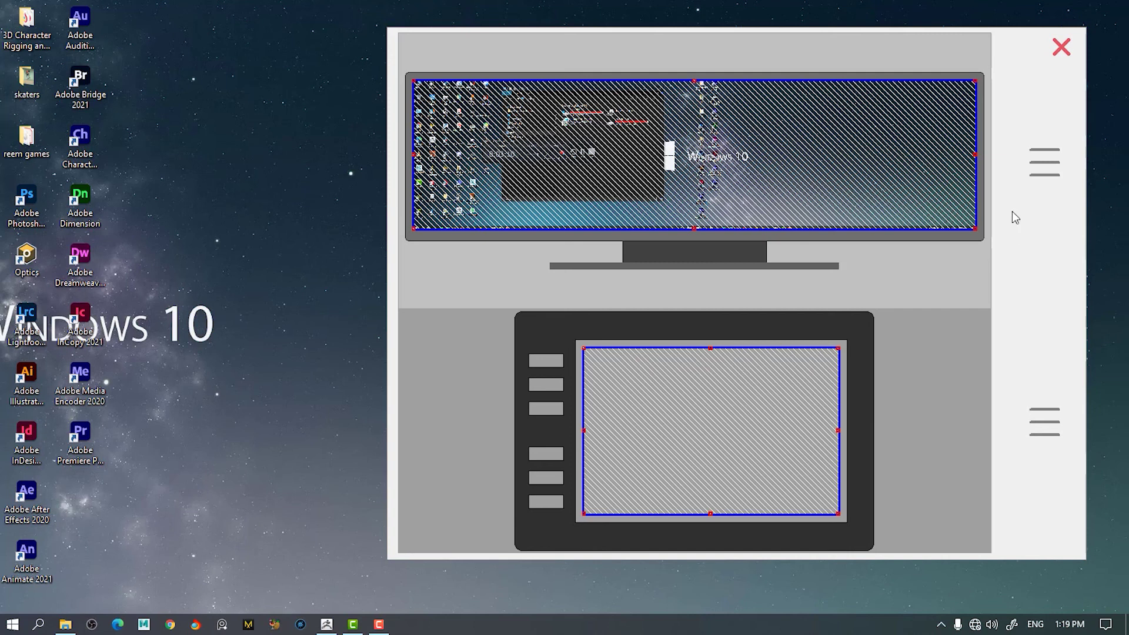
{"action": "left_click", "coordinate": [1037, 176]}
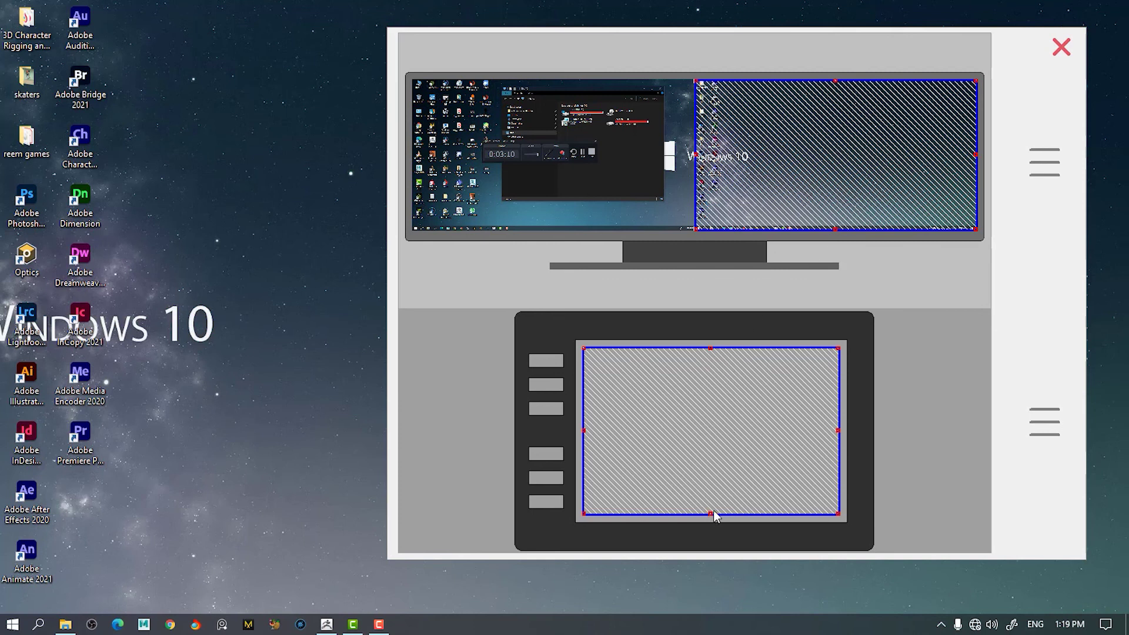
{"action": "left_click_drag", "start_coordinate": [709, 515], "coordinate": [707, 491]}
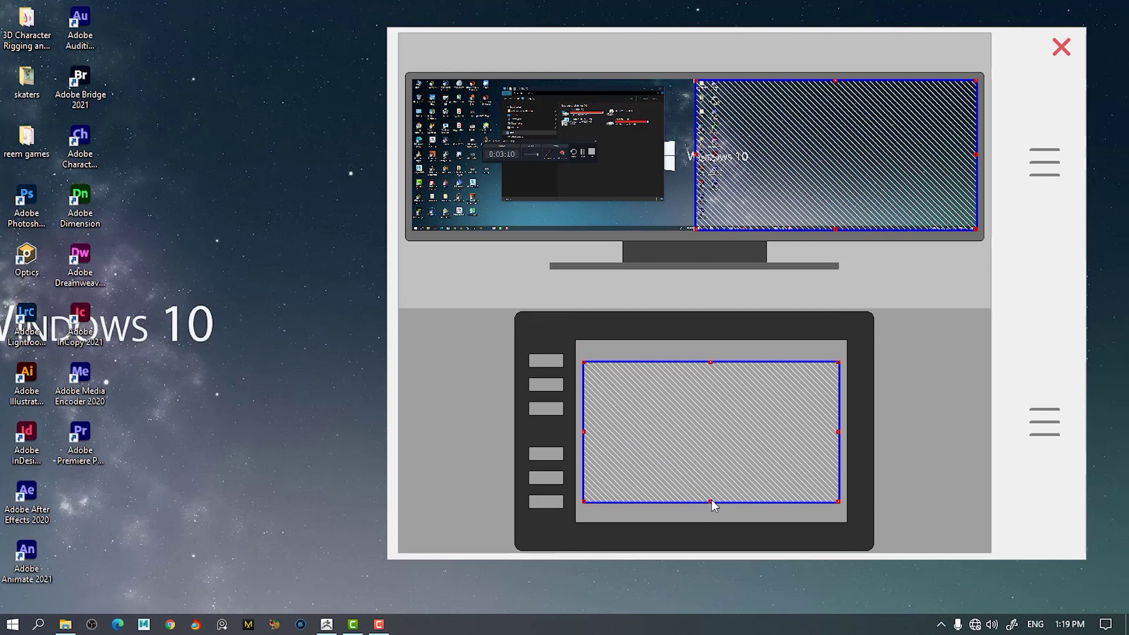
{"action": "left_click_drag", "start_coordinate": [709, 502], "coordinate": [708, 487]}
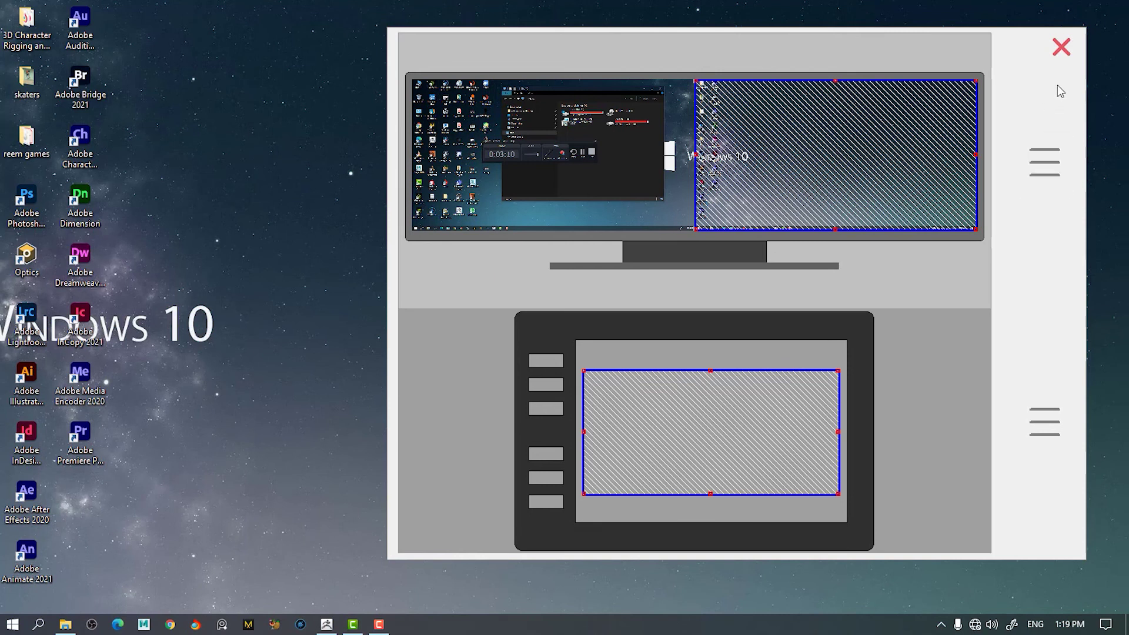
{"action": "left_click", "coordinate": [1060, 48]}
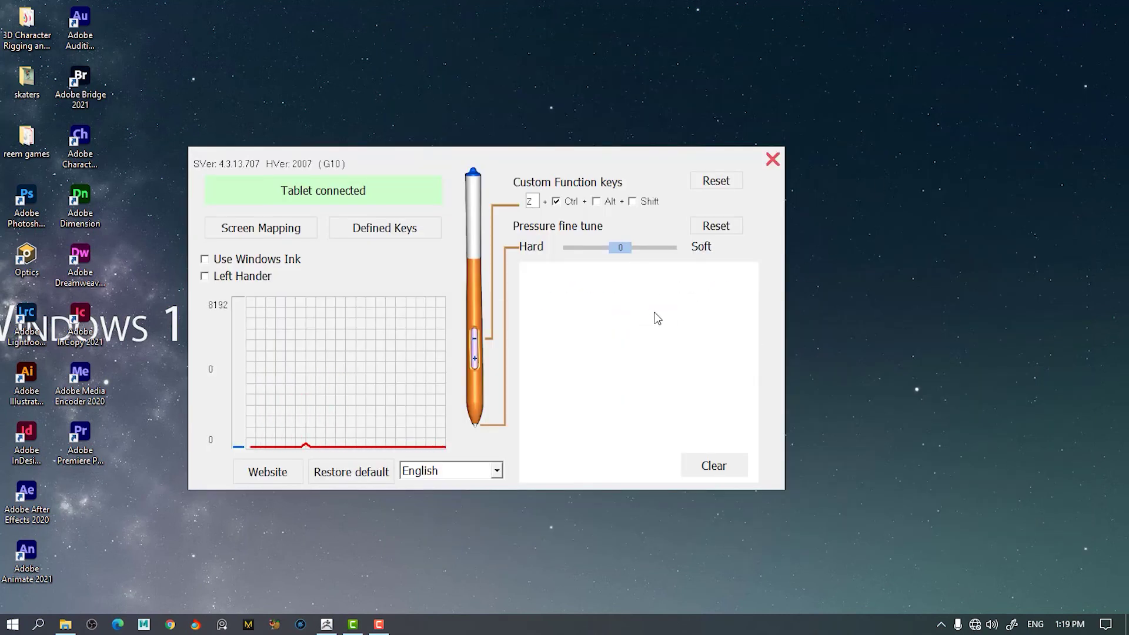
Draw several test circles in the paint area to check the mapping's proportions, clearing the area between attempts
{"action": "mouse_move", "coordinate": [662, 299]}
{"action": "left_mouse_down"}
{"action": "mouse_move", "coordinate": [638, 311]}
{"action": "mouse_move", "coordinate": [633, 339]}
{"action": "mouse_move", "coordinate": [656, 370]}
{"action": "mouse_move", "coordinate": [685, 345]}
{"action": "mouse_move", "coordinate": [682, 307]}
{"action": "mouse_move", "coordinate": [659, 303]}
{"action": "left_mouse_up"}
{"action": "mouse_move", "coordinate": [584, 339]}
{"action": "left_mouse_down"}
{"action": "mouse_move", "coordinate": [562, 387]}
{"action": "mouse_move", "coordinate": [594, 404]}
{"action": "mouse_move", "coordinate": [625, 377]}
{"action": "mouse_move", "coordinate": [620, 340]}
{"action": "mouse_move", "coordinate": [584, 344]}
{"action": "left_mouse_up"}
{"action": "mouse_move", "coordinate": [659, 372]}
{"action": "left_mouse_down"}
{"action": "mouse_move", "coordinate": [662, 419]}
{"action": "mouse_move", "coordinate": [701, 423]}
{"action": "mouse_move", "coordinate": [711, 383]}
{"action": "mouse_move", "coordinate": [667, 362]}
{"action": "left_mouse_up"}
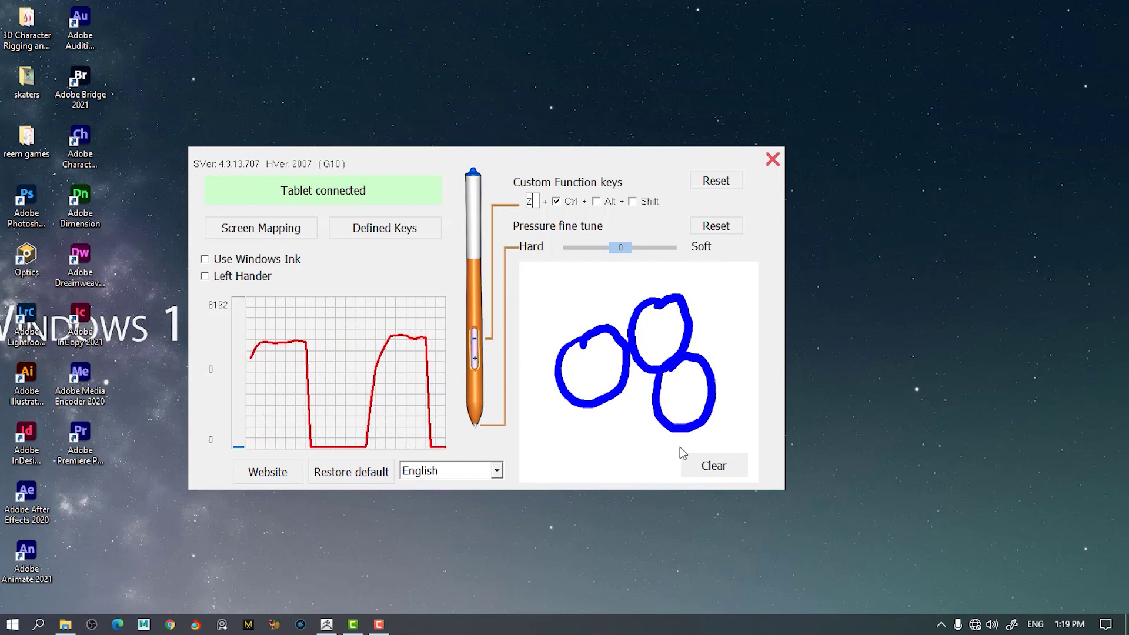
{"action": "left_click", "coordinate": [708, 466]}
{"action": "mouse_move", "coordinate": [655, 323]}
{"action": "left_mouse_down"}
{"action": "mouse_move", "coordinate": [629, 343]}
{"action": "mouse_move", "coordinate": [635, 391]}
{"action": "mouse_move", "coordinate": [687, 401]}
{"action": "mouse_move", "coordinate": [699, 355]}
{"action": "mouse_move", "coordinate": [656, 329]}
{"action": "left_mouse_up"}
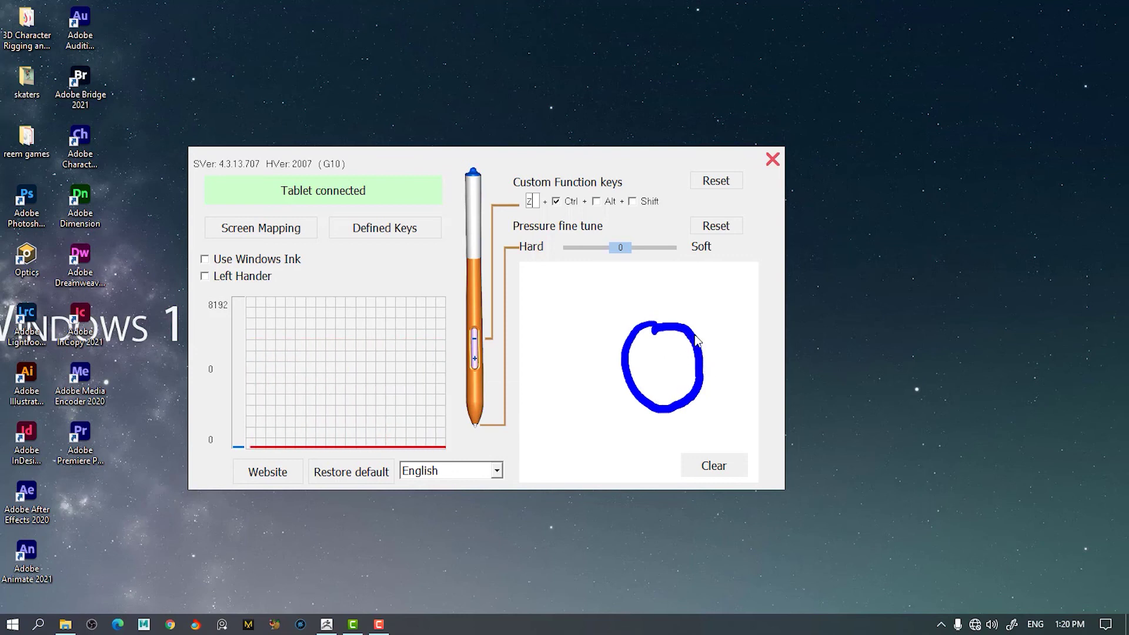
{"action": "left_click", "coordinate": [715, 468]}
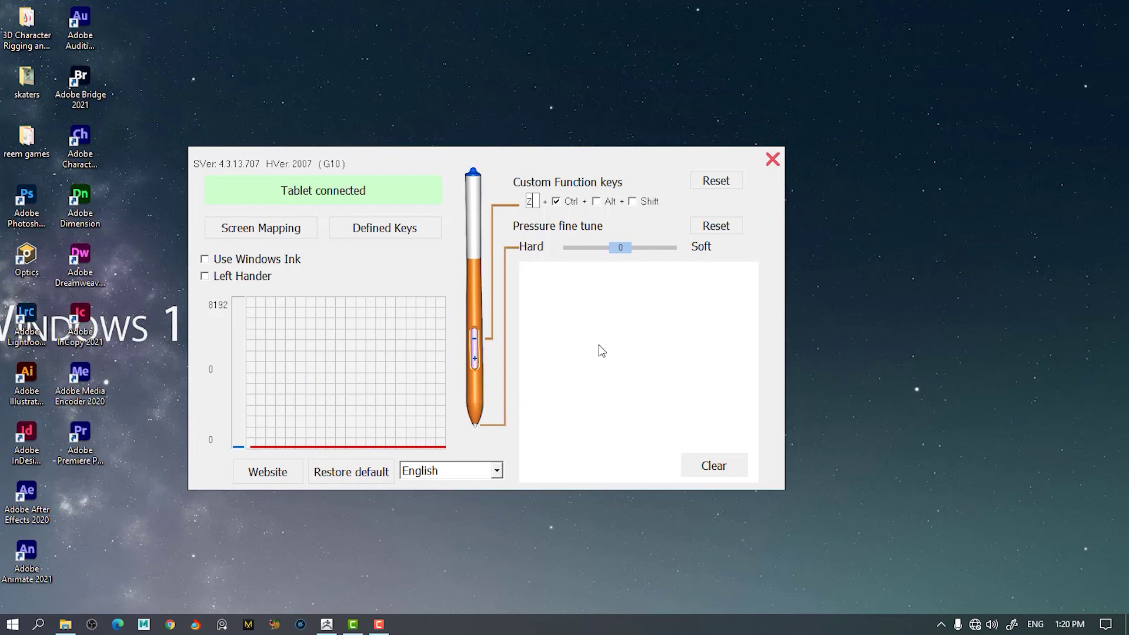
{"action": "mouse_move", "coordinate": [606, 331]}
{"action": "left_mouse_down"}
{"action": "mouse_move", "coordinate": [666, 343]}
{"action": "mouse_move", "coordinate": [669, 371]}
{"action": "mouse_move", "coordinate": [647, 385]}
{"action": "left_mouse_up"}
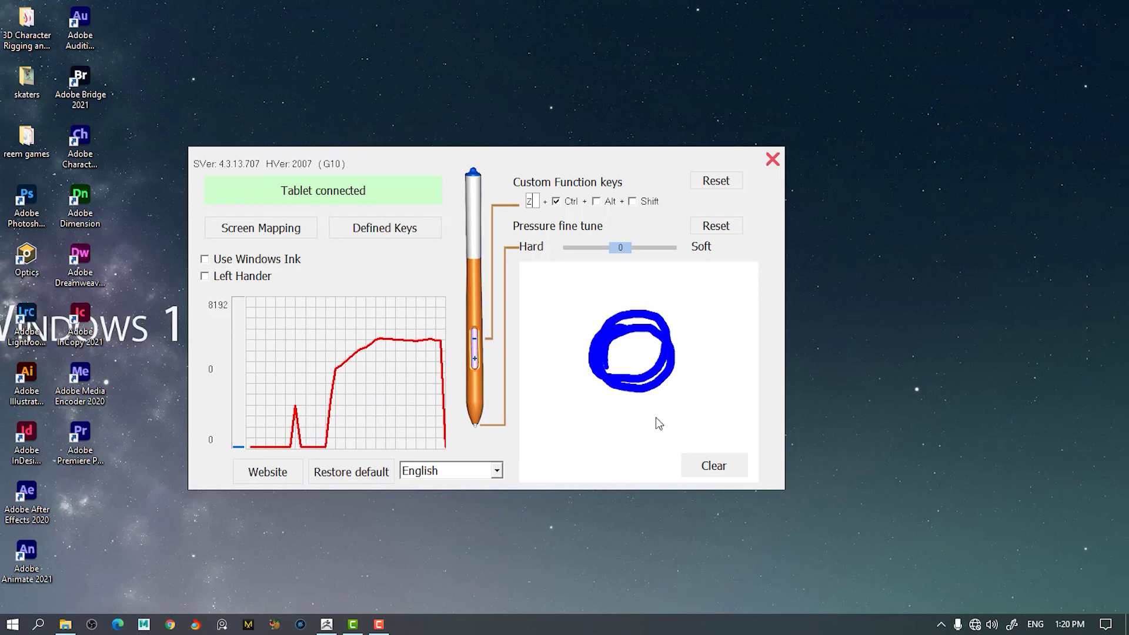
{"action": "left_click", "coordinate": [714, 466]}
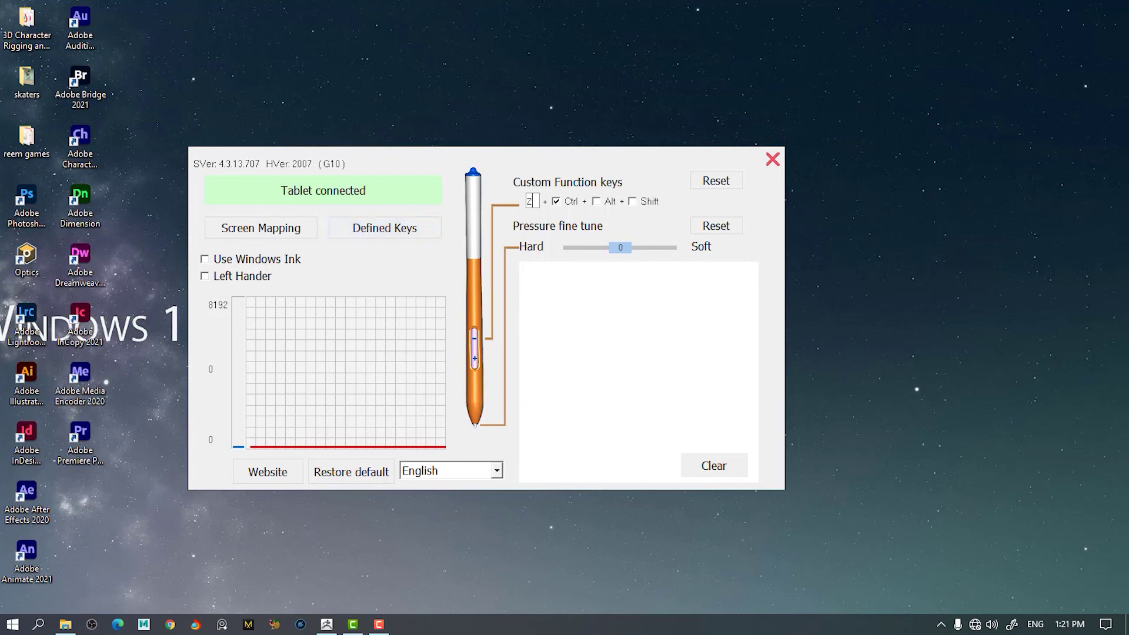
{"action": "left_click", "coordinate": [591, 299]}
{"action": "left_click", "coordinate": [606, 340]}
{"action": "mouse_move", "coordinate": [627, 328]}
{"action": "left_mouse_down"}
{"action": "mouse_move", "coordinate": [594, 364]}
{"action": "mouse_move", "coordinate": [661, 323]}
{"action": "mouse_move", "coordinate": [594, 353]}
{"action": "mouse_move", "coordinate": [670, 341]}
{"action": "mouse_move", "coordinate": [659, 377]}
{"action": "left_mouse_up"}
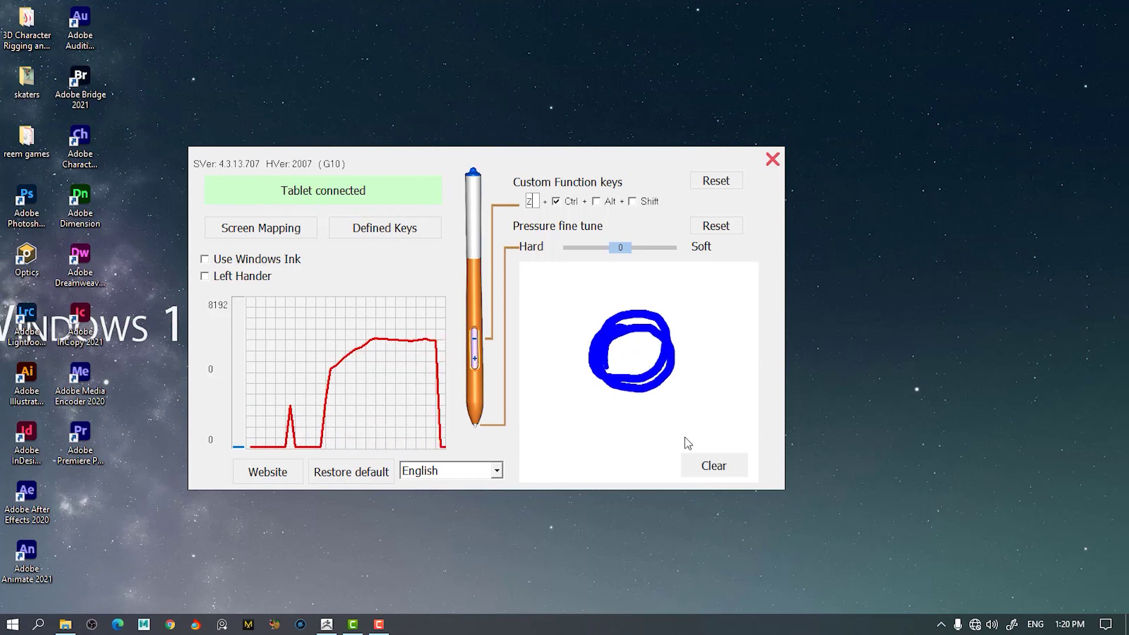
{"action": "left_click", "coordinate": [714, 465]}
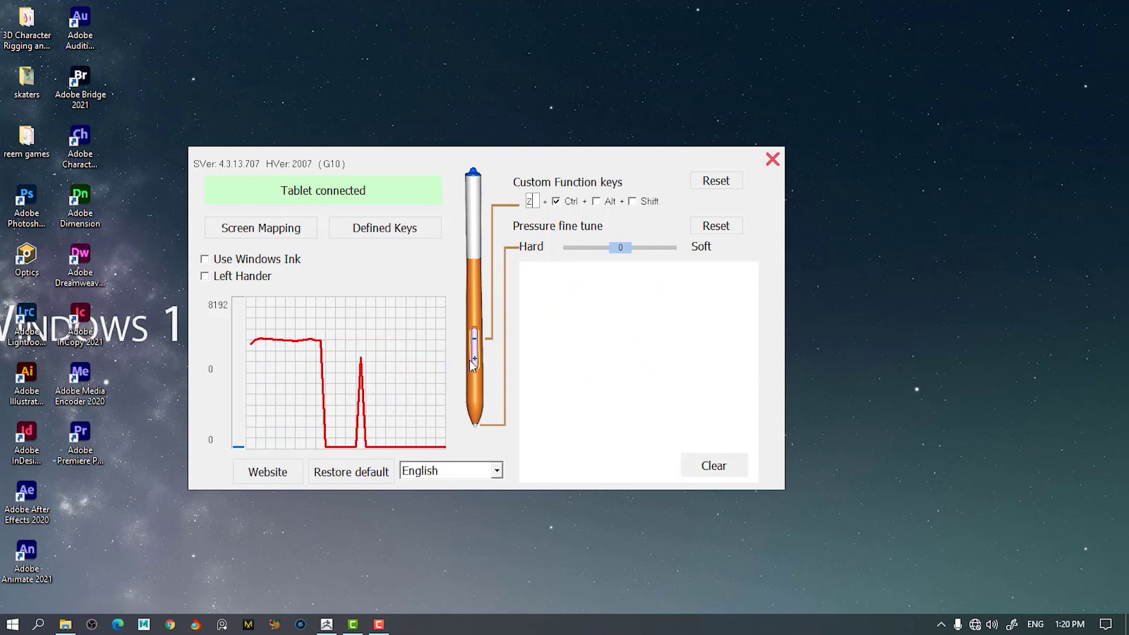